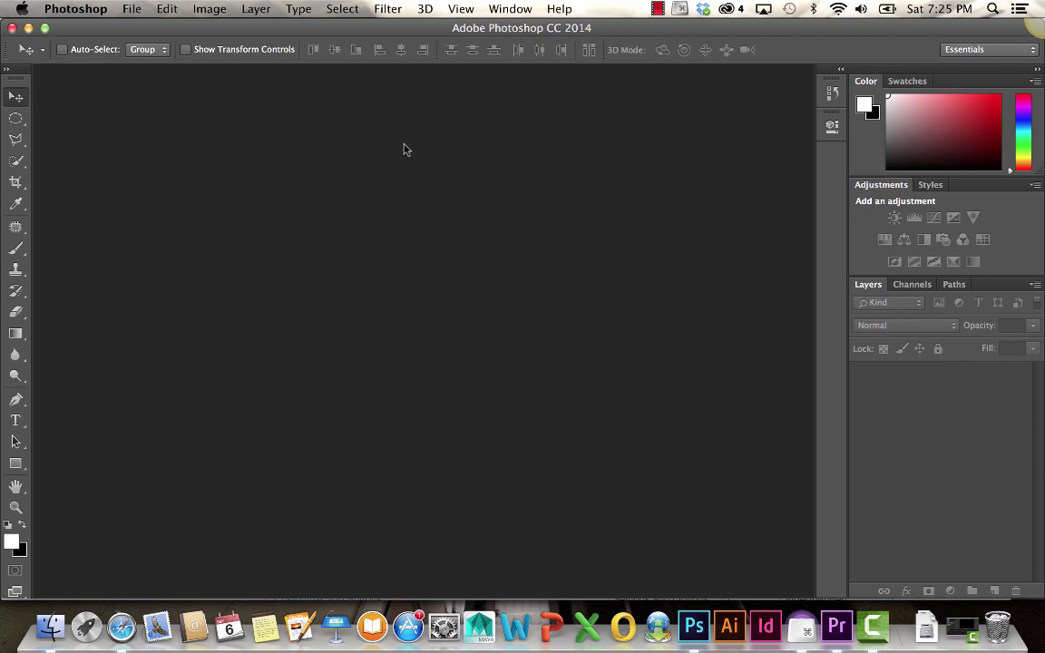
- Open VintageCamera.jpg from the Photos folder through File > Open
left_click(132, 11)
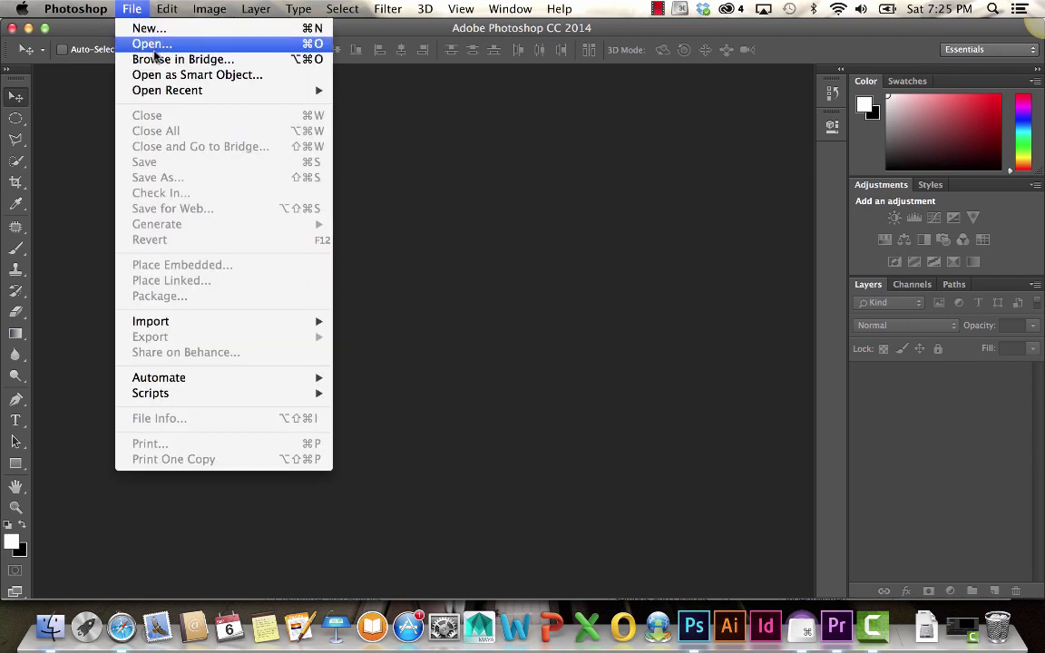
left_click(152, 44)
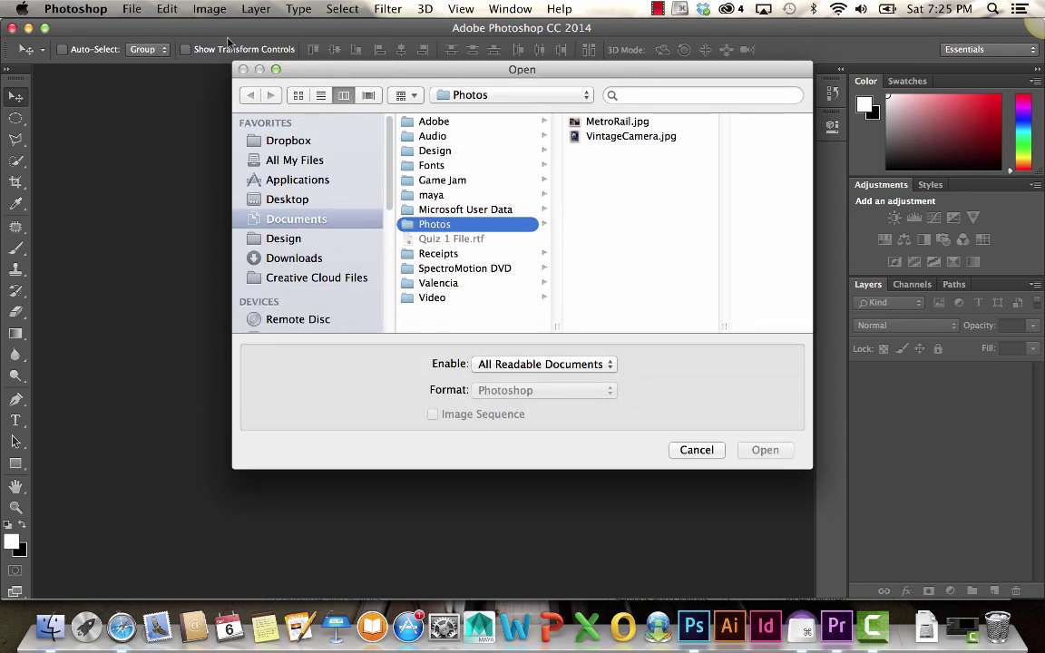
left_click(614, 139)
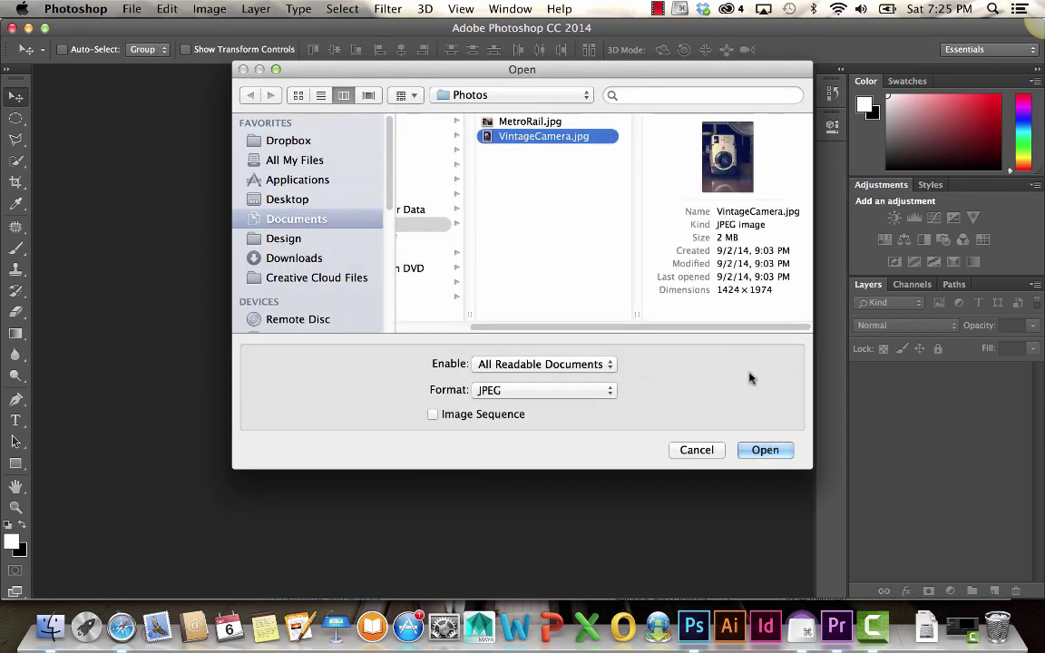
left_click(766, 453)
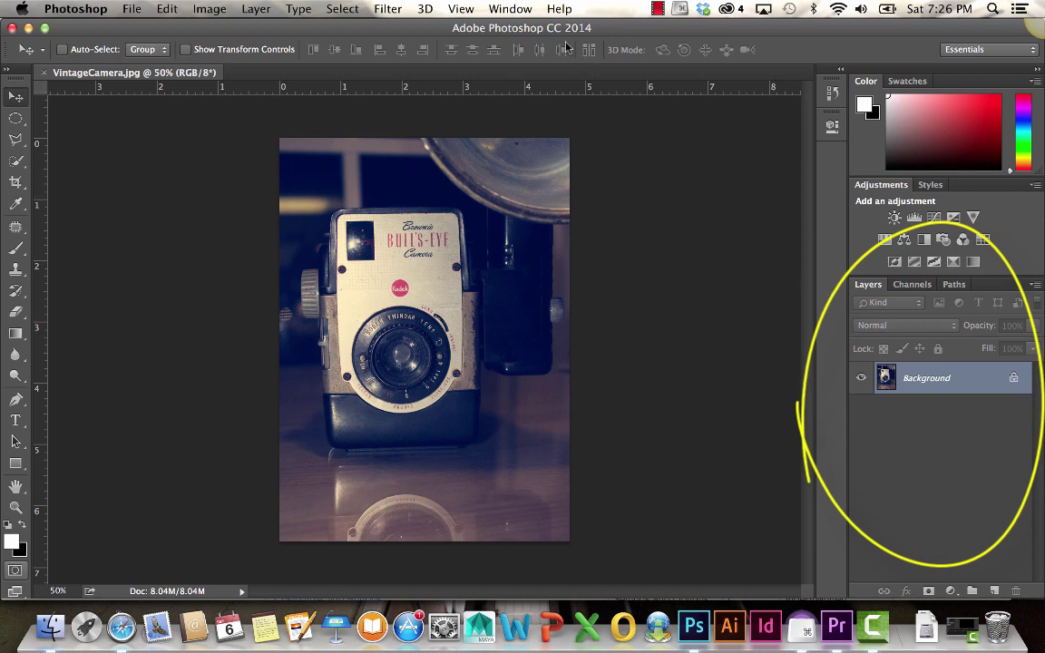
- Reset the panels to the default Essentials workspace layout
left_click(510, 9)
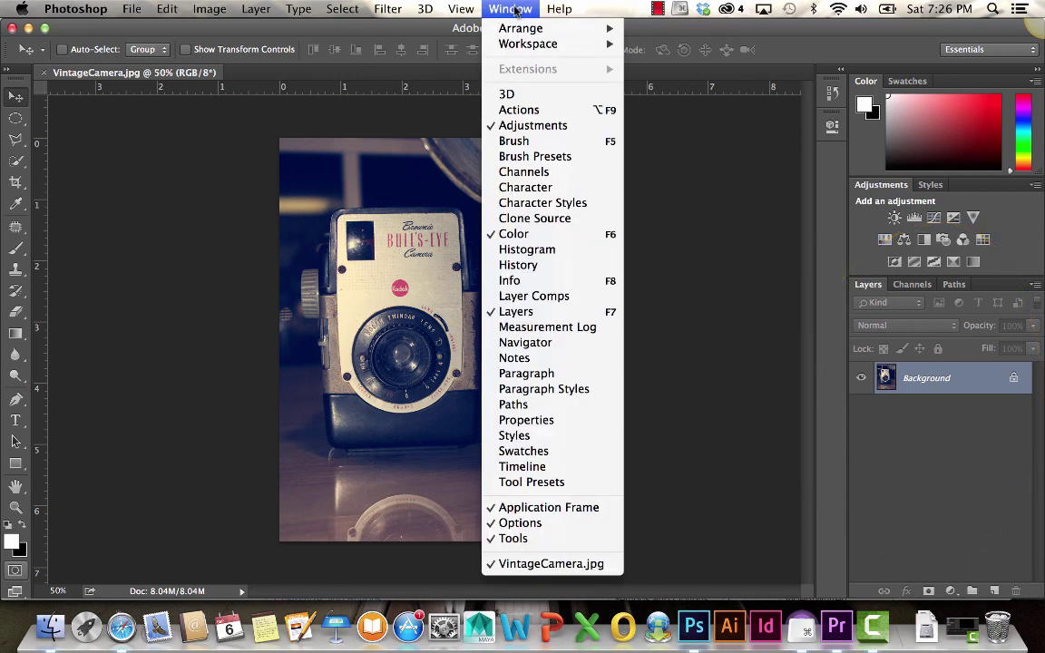
mouse_move(551, 52)
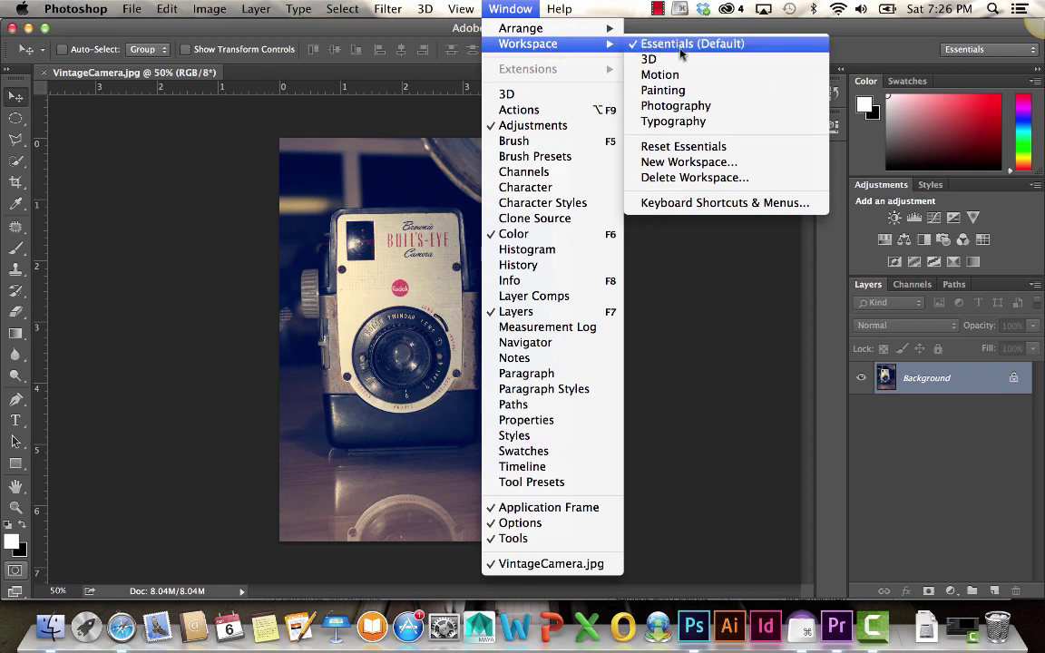
left_click(703, 148)
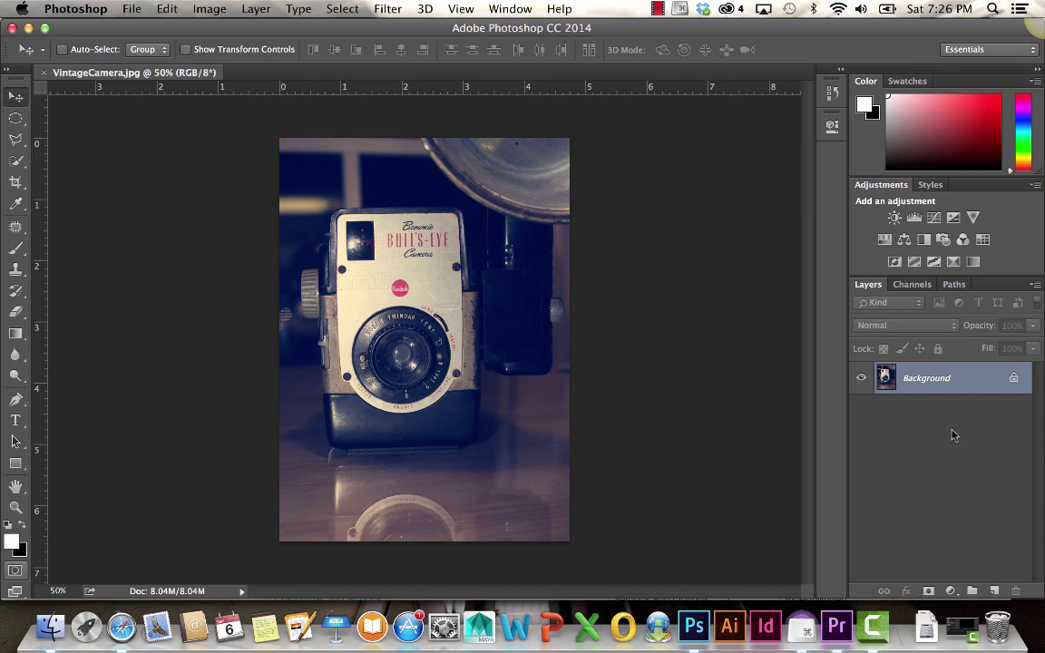
- Unlock the Background into Layer 0, and undo a trial new layer and a duplicate
left_click(1014, 381)
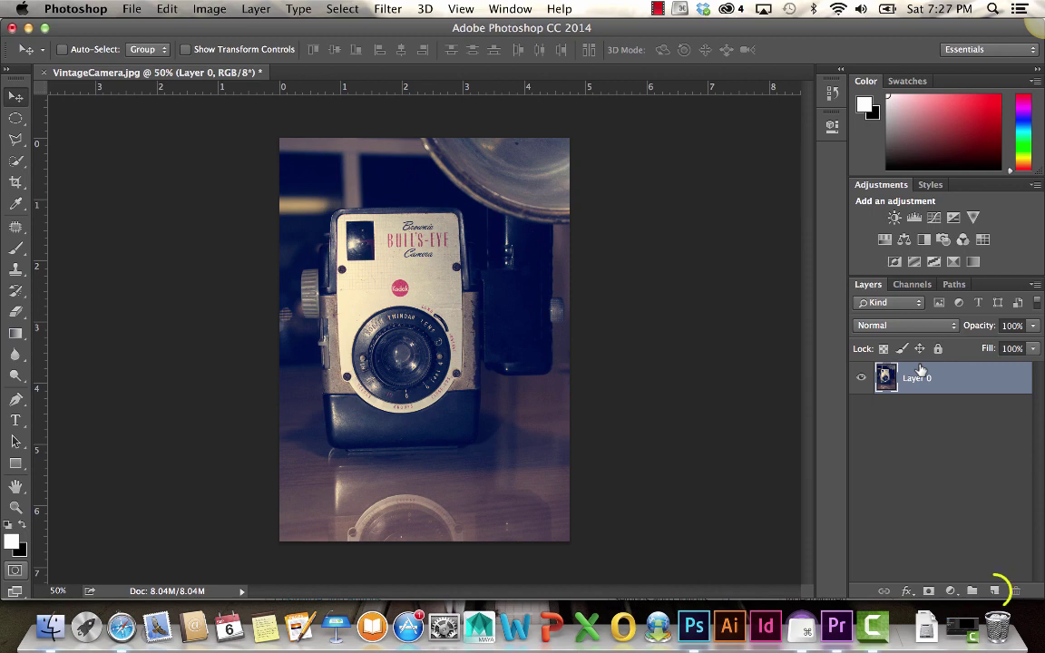
left_click(995, 591)
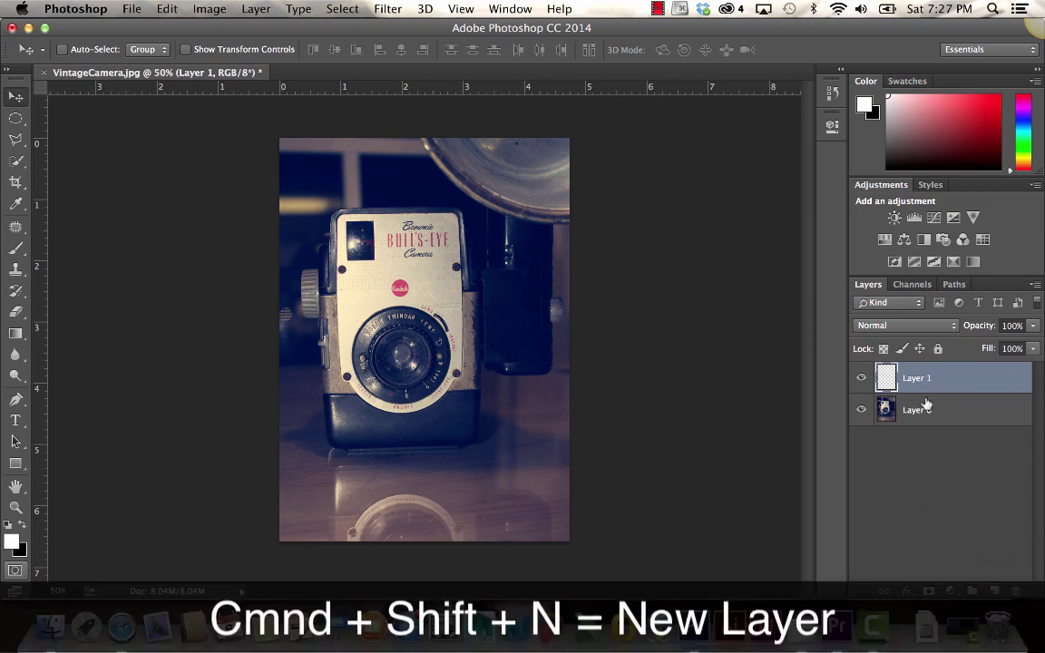
key("super+alt+z")
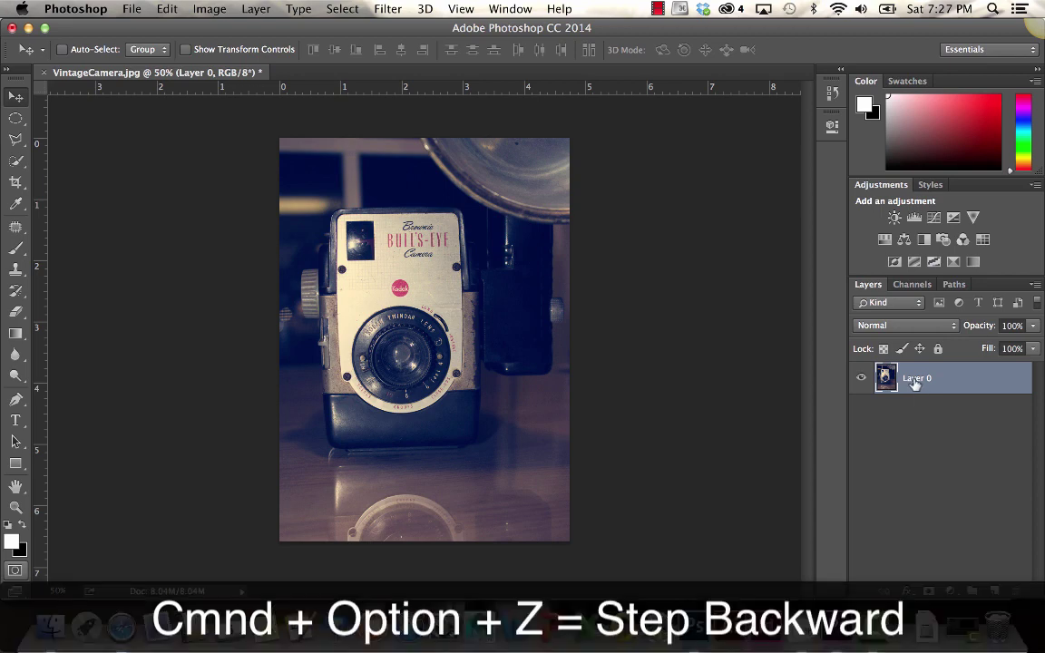
left_click_drag(912, 379, 993, 591)
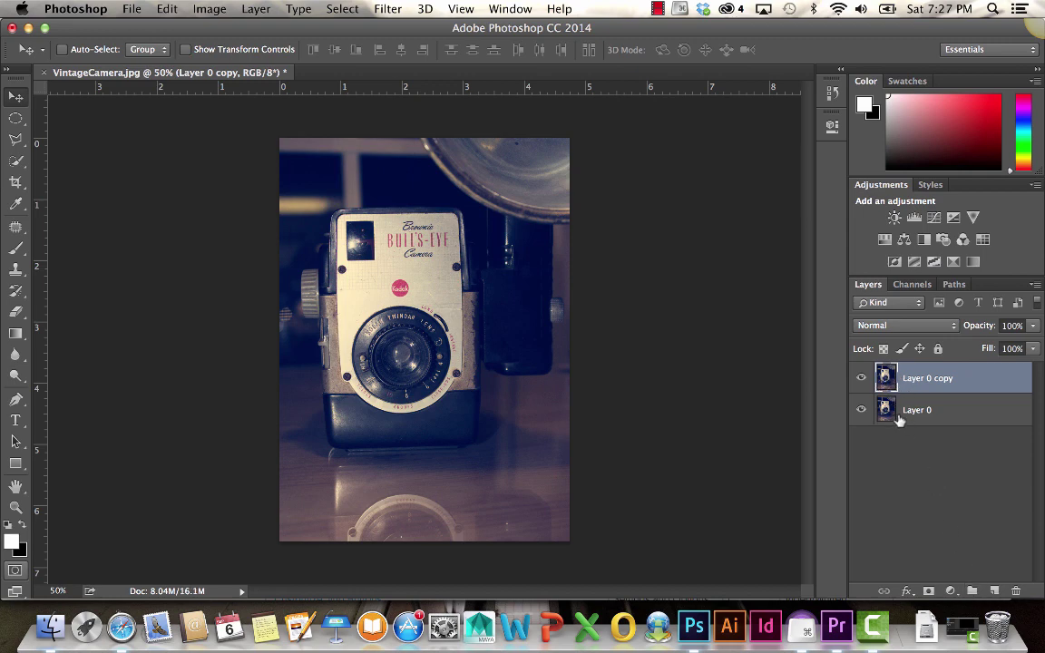
key("super+z")
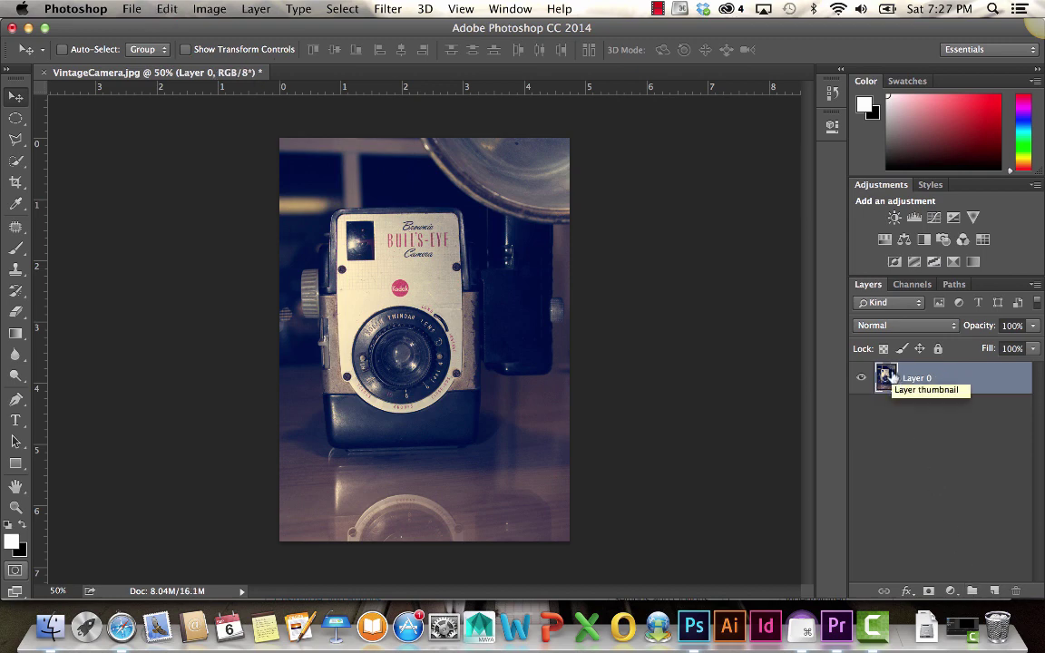
- Create Group 1 with a new empty Layer 1 and move Layer 0 into it
left_click(972, 592)
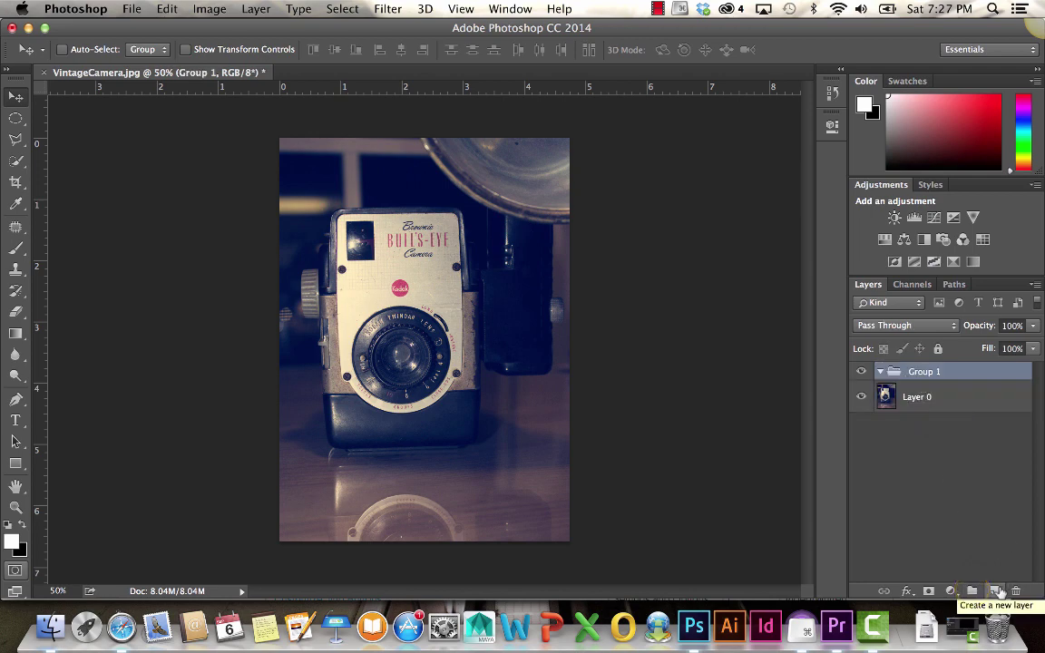
left_click(998, 592)
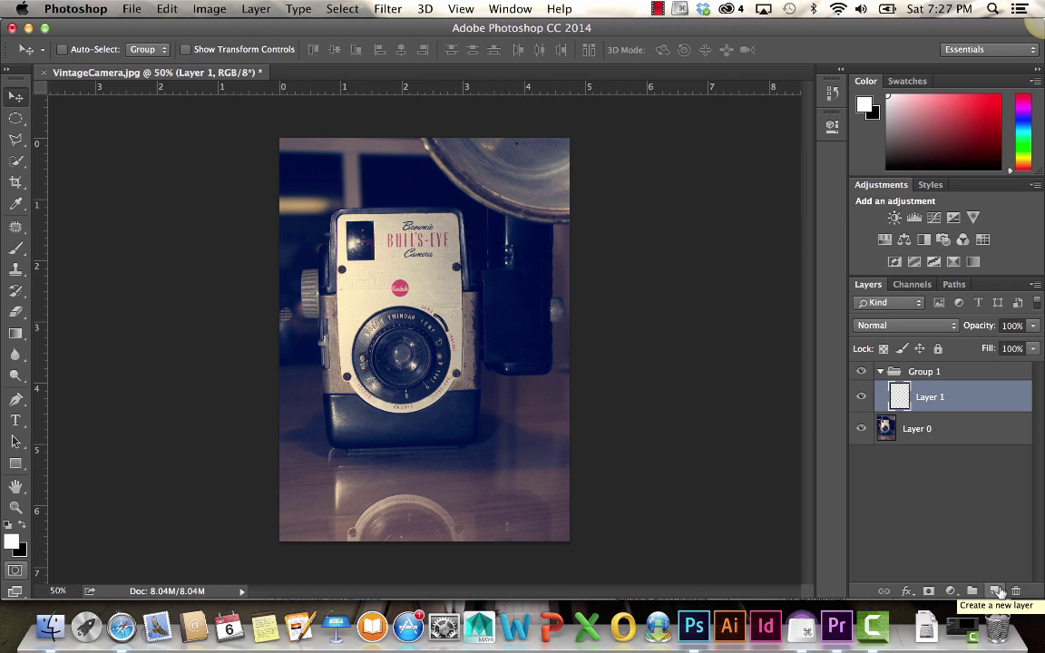
left_click_drag(901, 429, 925, 373)
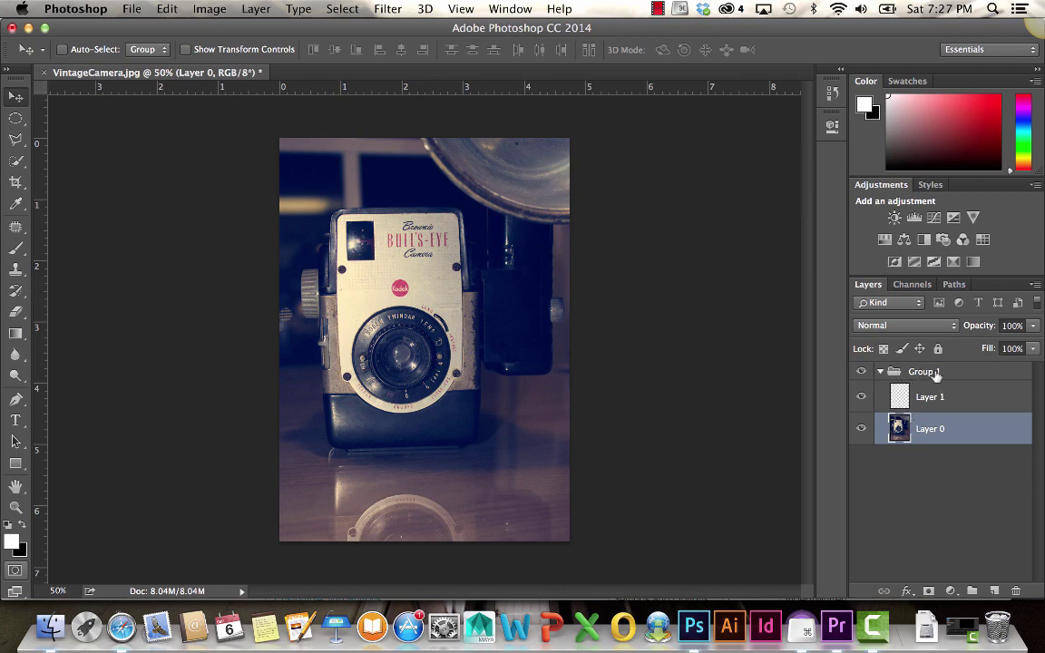
- Rename Group 1 to 'Photo Group'
left_click(933, 375)
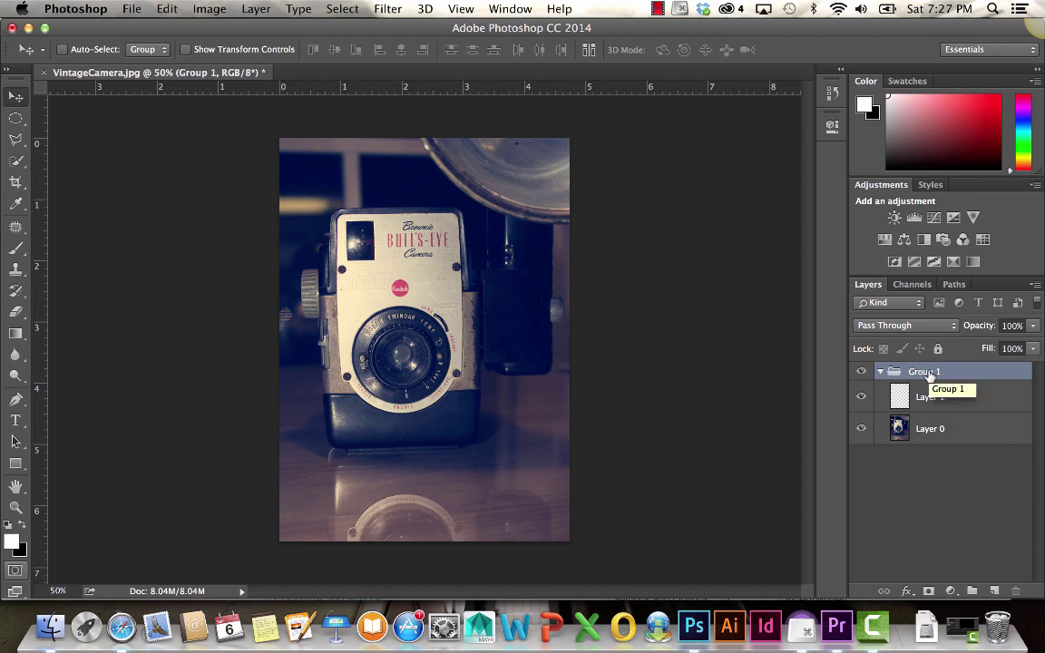
double_click(928, 373)
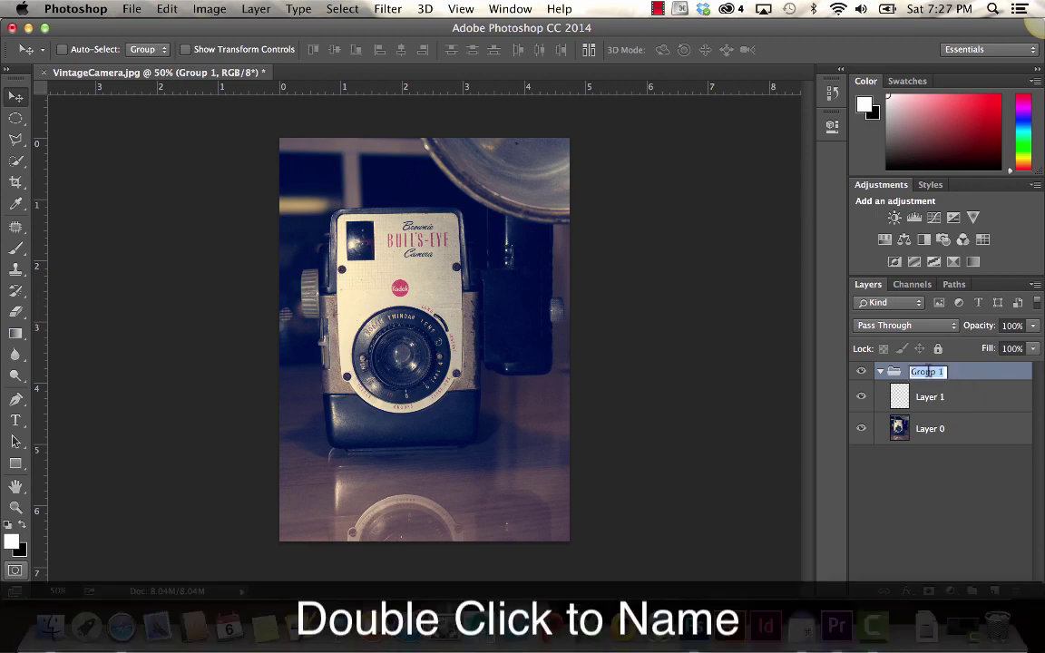
type("Phot")
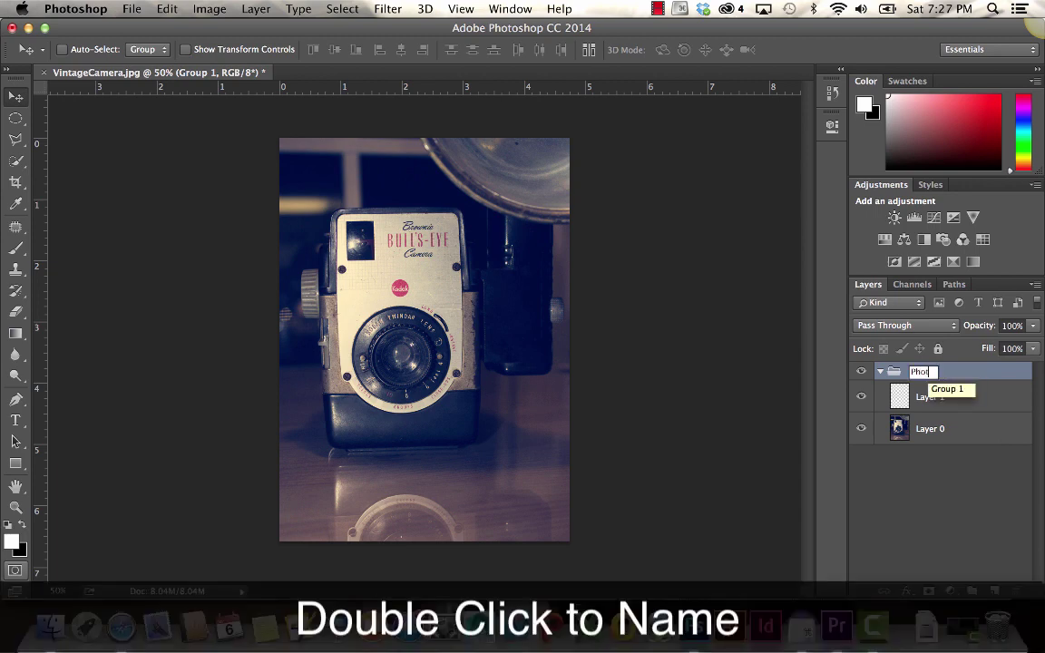
type("o Group")
key("Return")
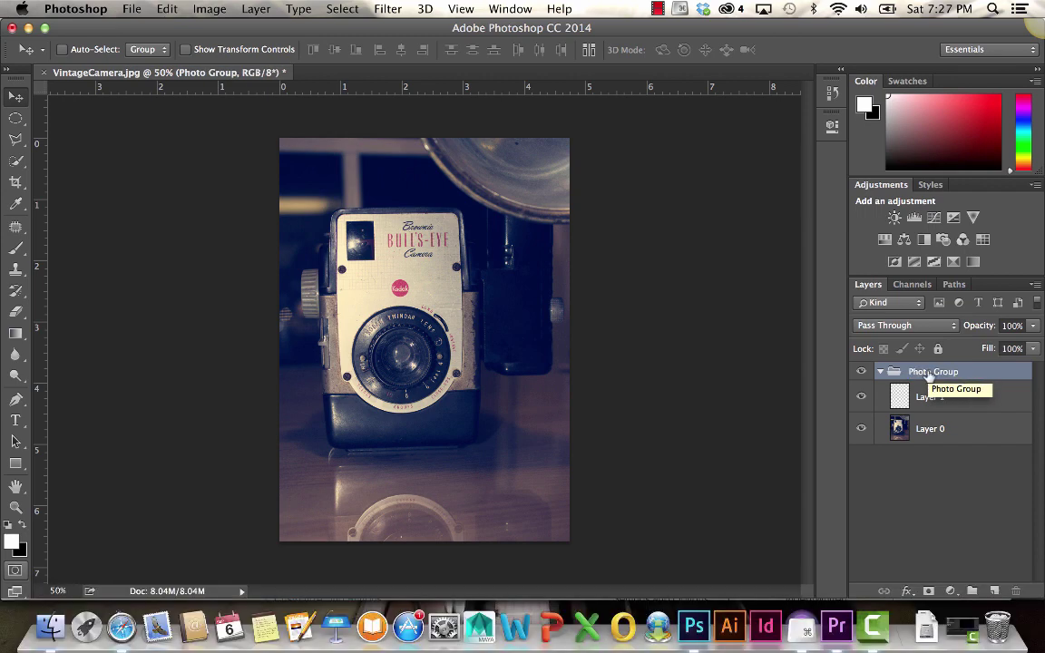
- Rename Layer 1 to 'Empty Layer' and Layer 0 to 'Vintage Camera'
left_click(923, 399)
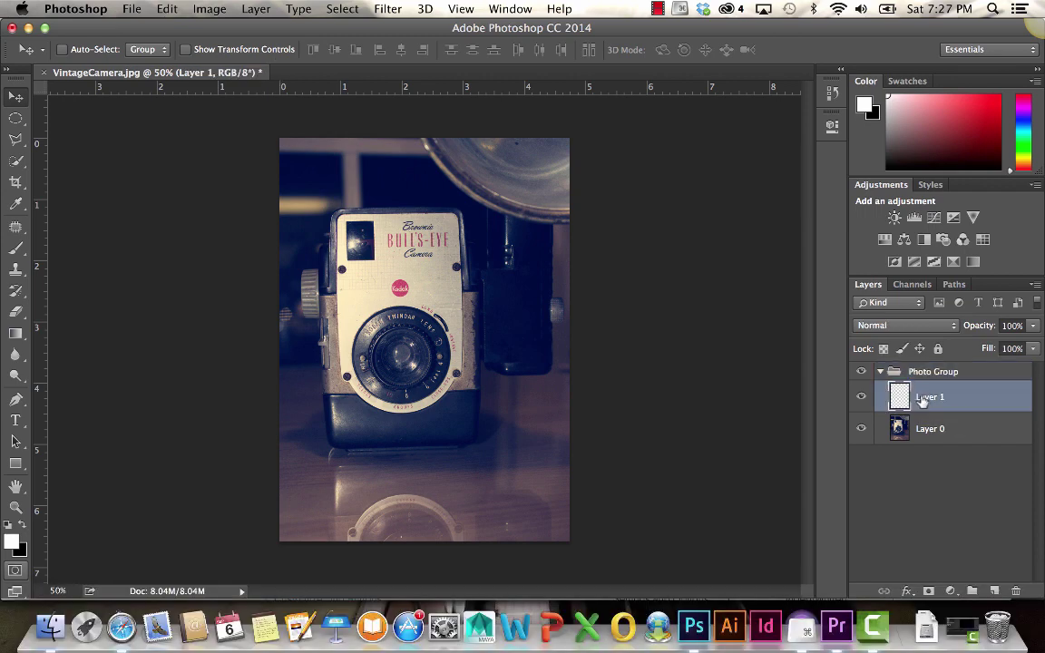
double_click(923, 399)
type("Empty L")
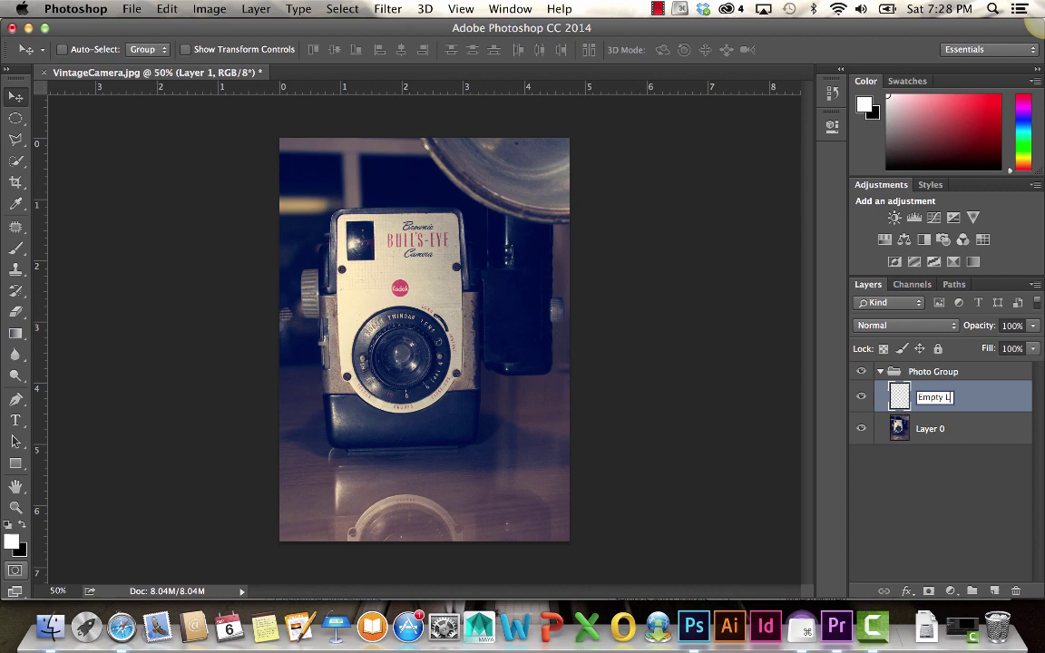
type("ayer")
key("Return")
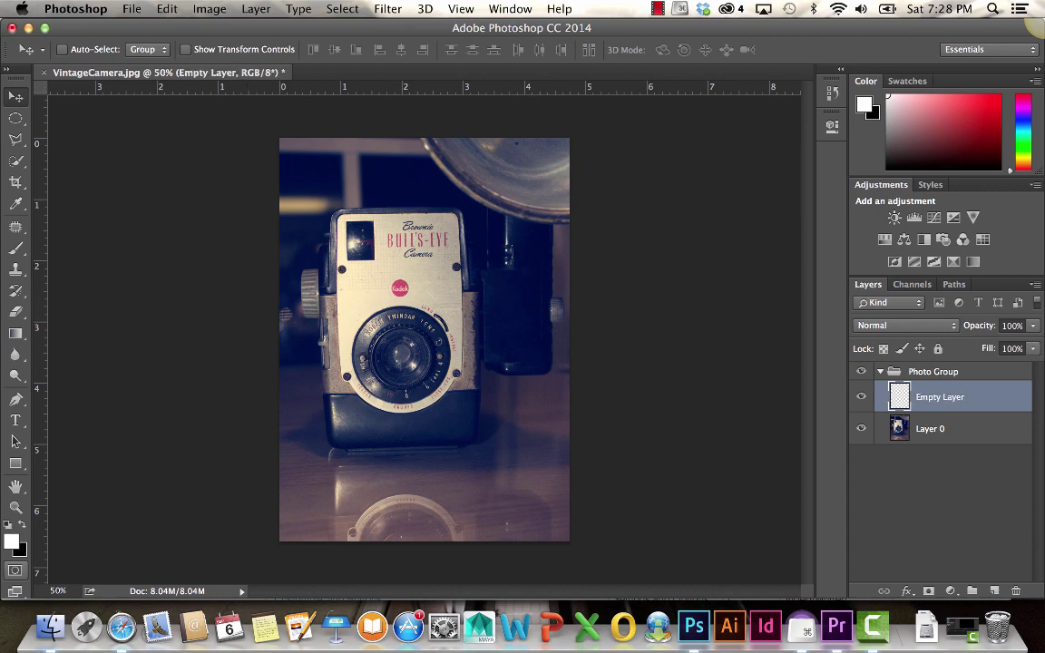
left_click(930, 431)
double_click(930, 430)
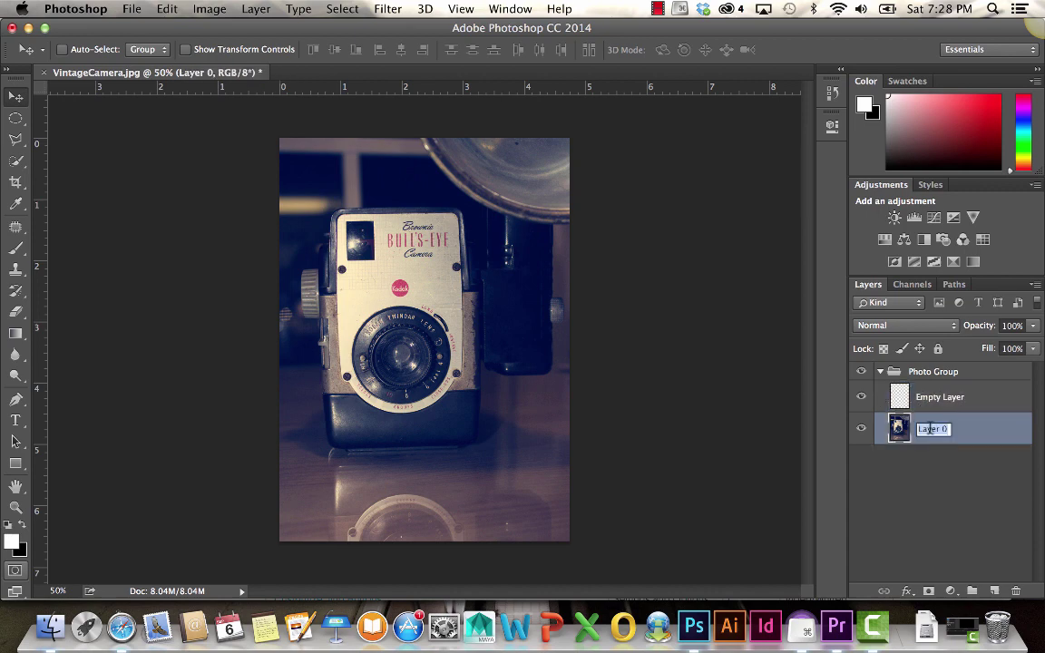
type("Vintage Cama")
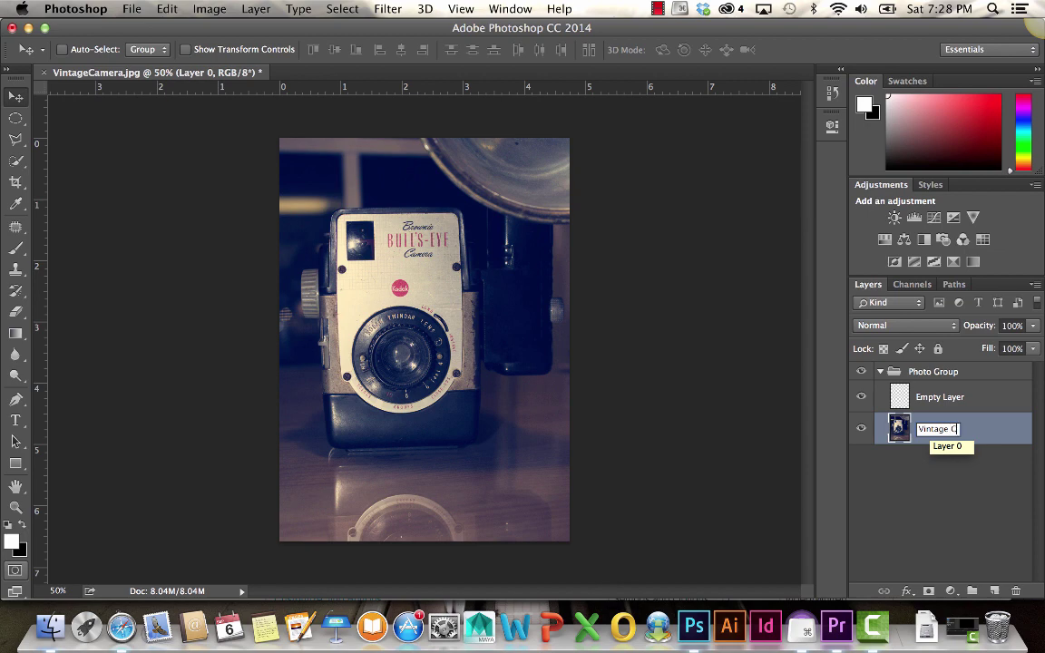
type("ra")
key("Return")
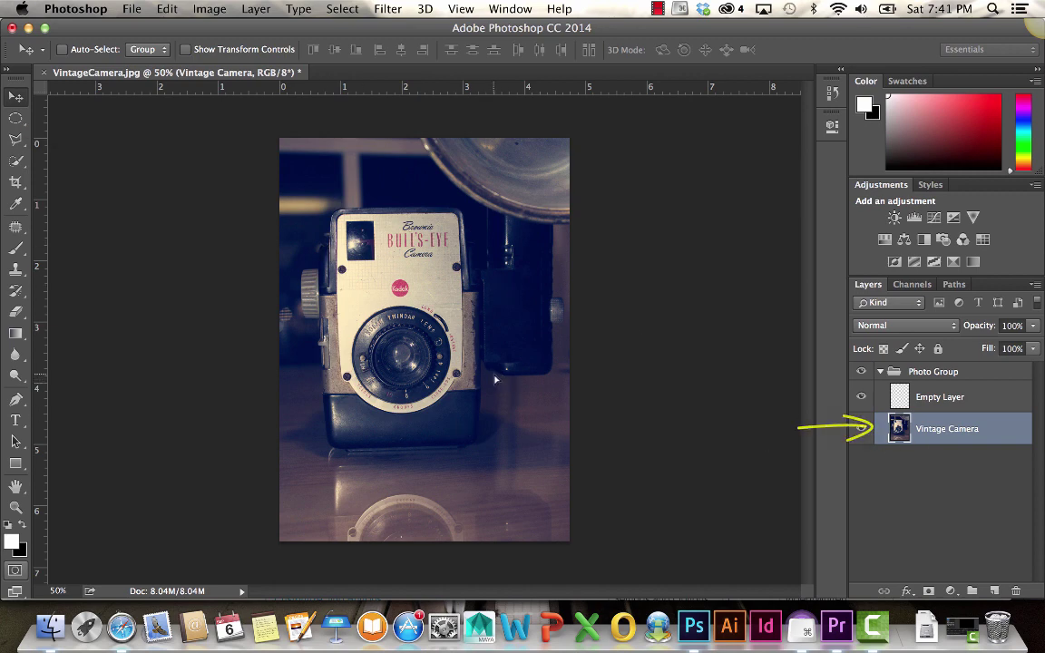
left_click_drag(500, 374, 471, 372)
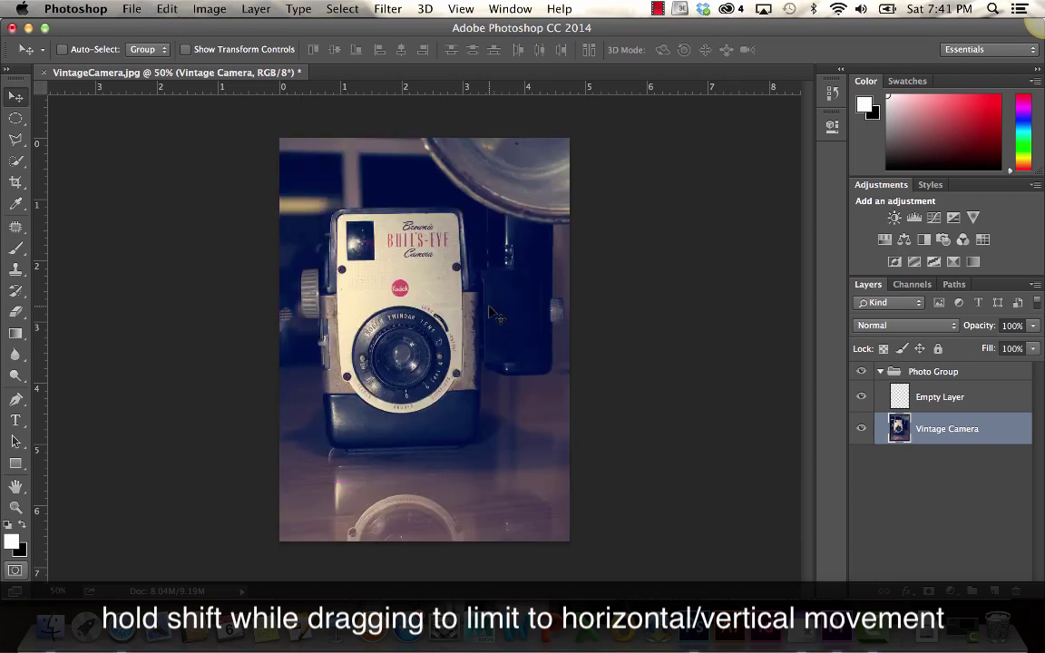
- Try the marquee variants and draw a rectangle around the camera's small window
left_click(15, 118)
left_click_drag(18, 114, 82, 121)
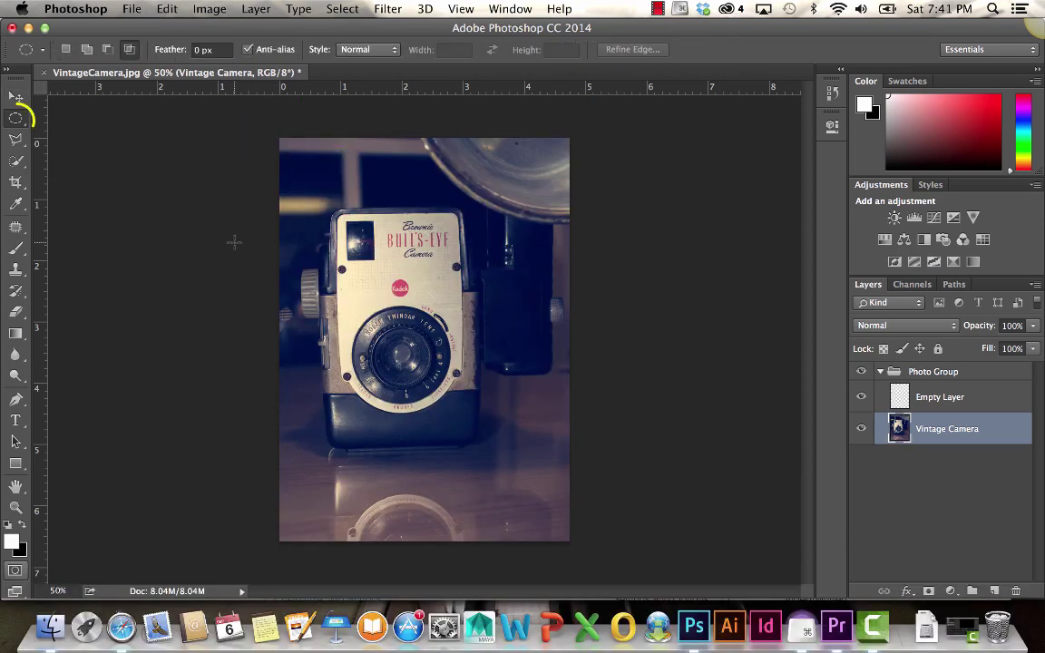
left_click_drag(15, 118, 64, 122)
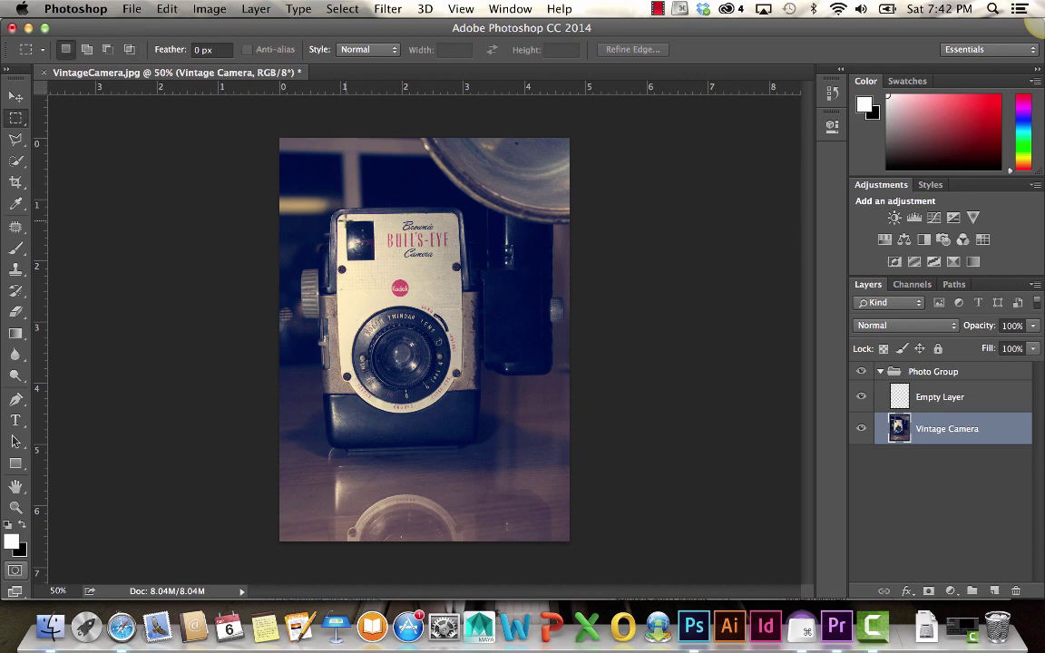
left_click_drag(347, 224, 370, 245)
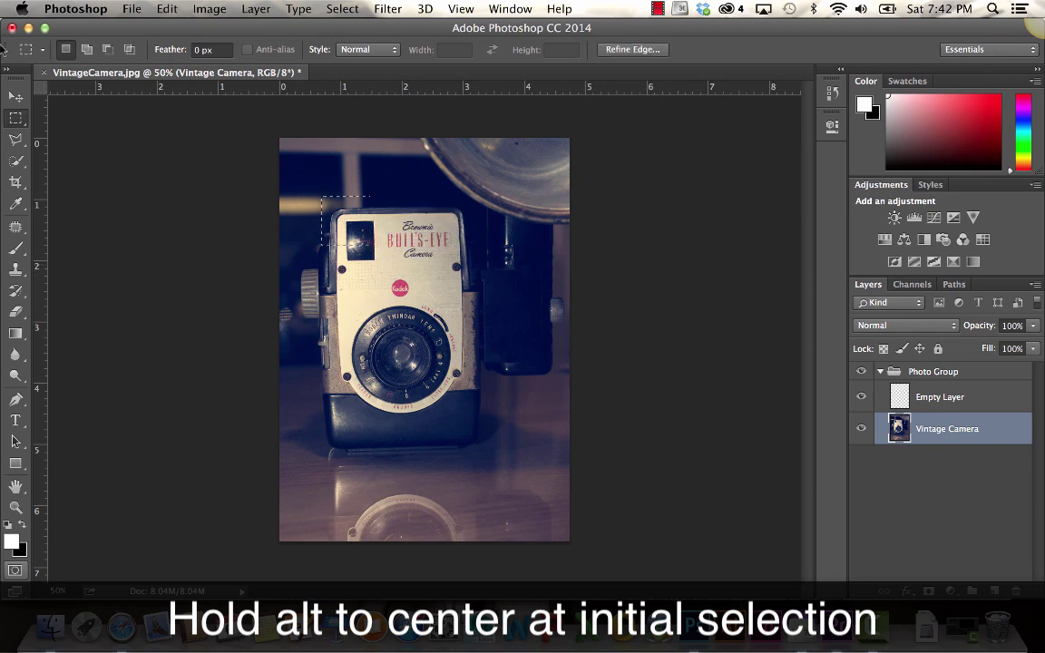
- Clear the square, then draw an elliptical selection sized to the lens
left_click(16, 117)
left_click(104, 129)
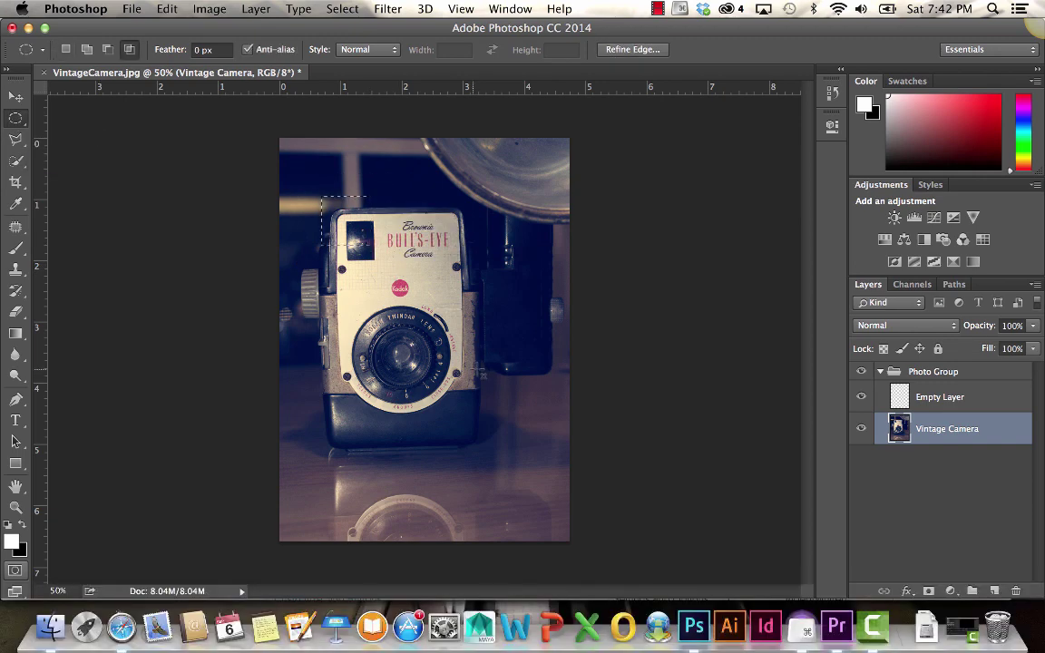
key("super+d")
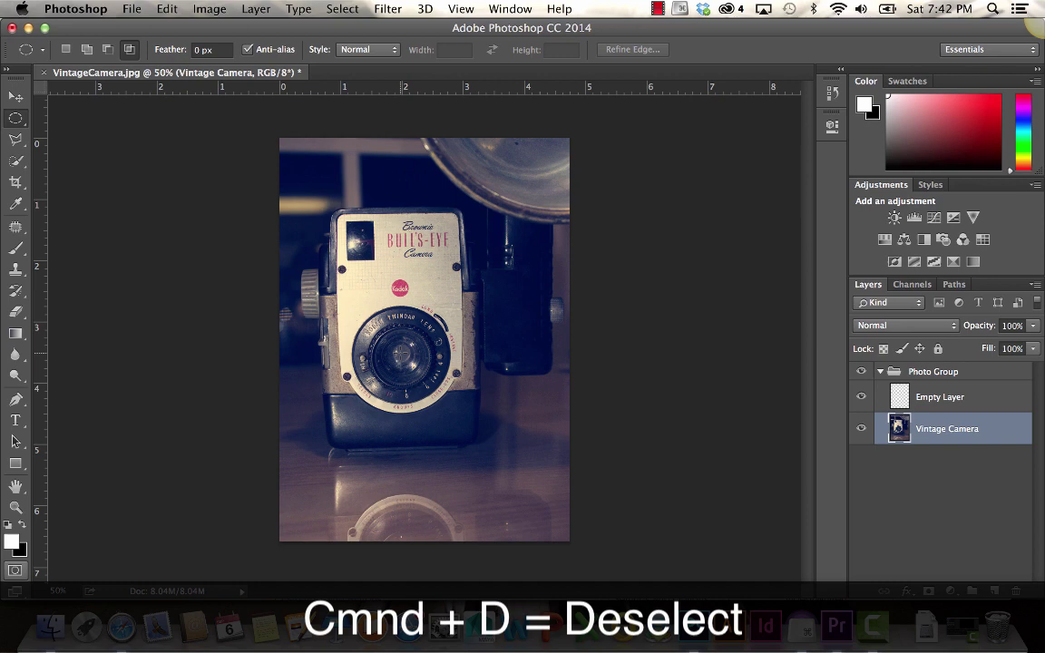
left_click_drag(413, 313, 432, 332)
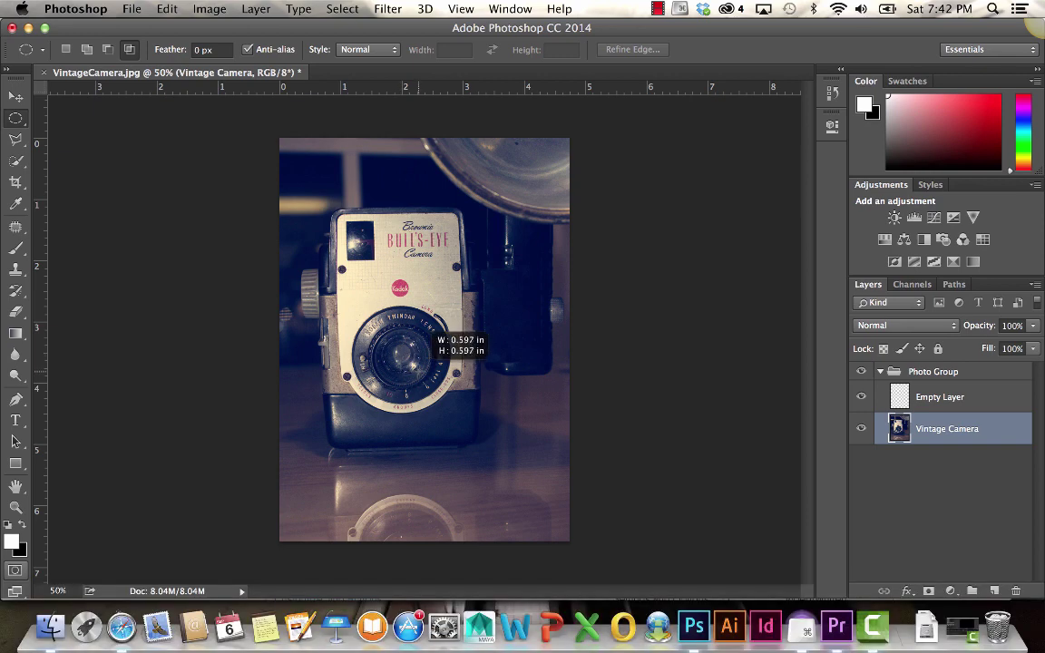
left_click_drag(418, 371, 453, 396)
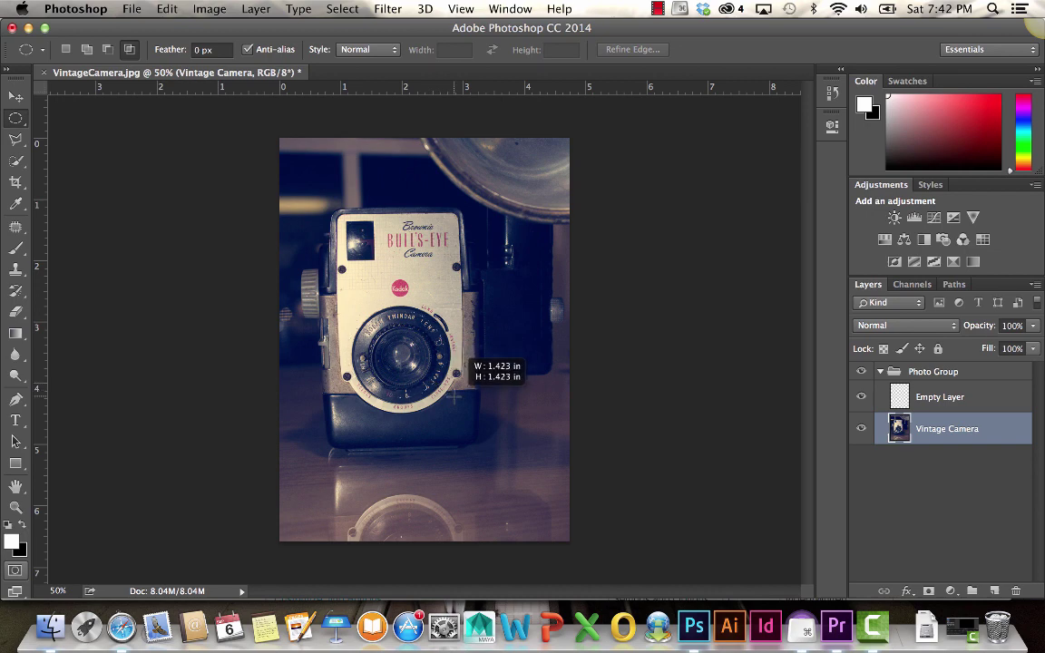
left_click_drag(454, 396, 459, 401)
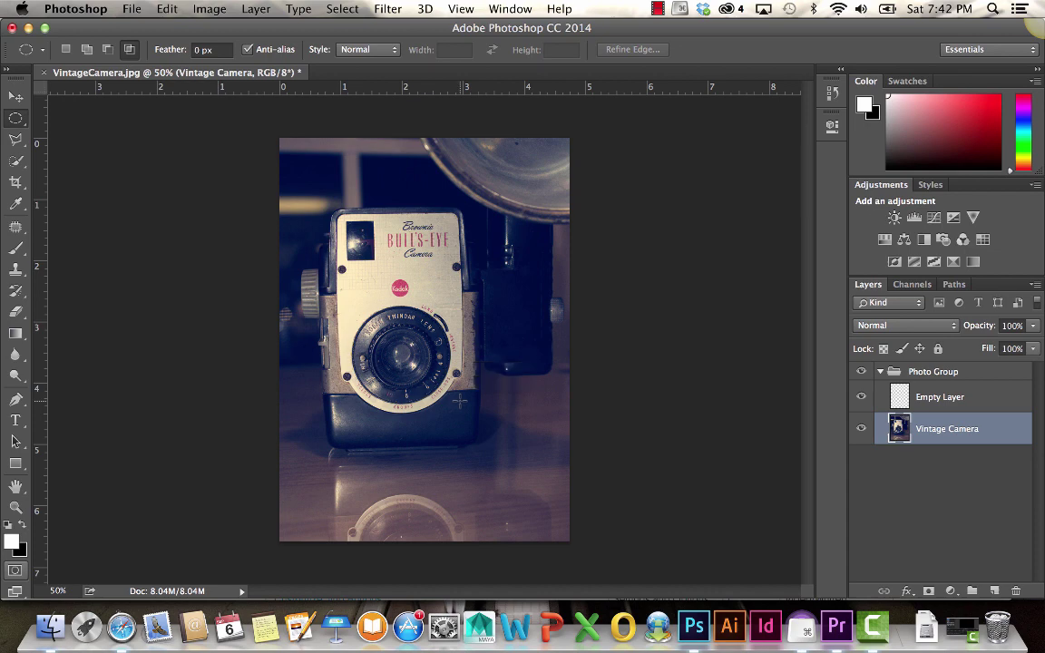
- Undo a trial move of the lens, then copy it onto new Layer 1 and toggle Vintage Camera's visibility
left_click(17, 96)
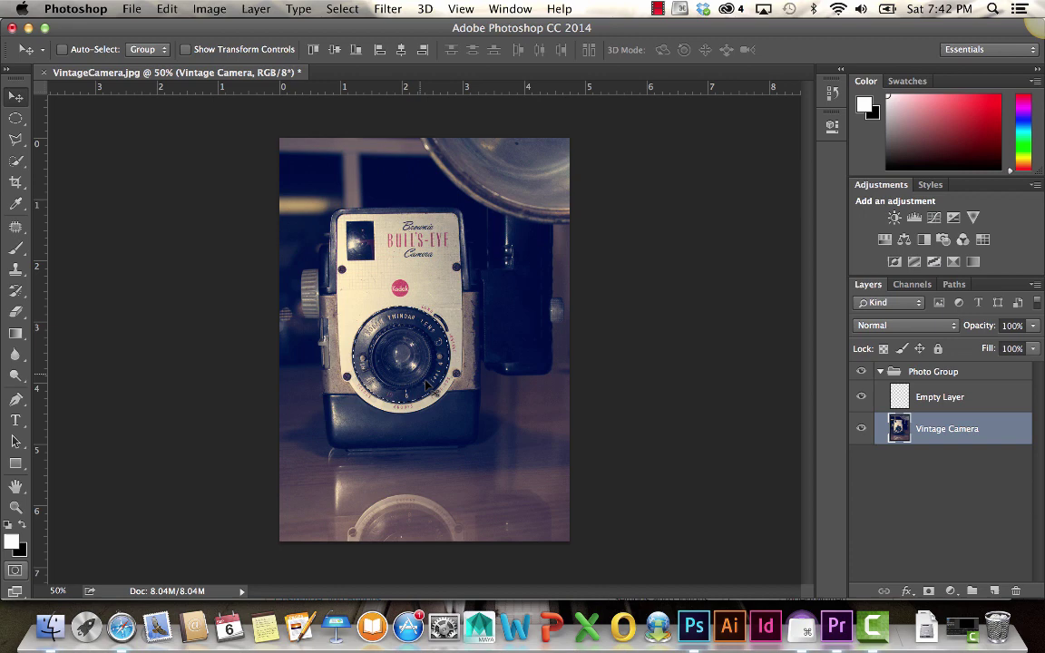
mouse_move(424, 354)
left_mouse_down()
mouse_move(450, 345)
mouse_move(443, 311)
mouse_move(413, 283)
mouse_move(499, 336)
mouse_move(436, 370)
left_mouse_up()
key("super+z")
left_click(177, 8)
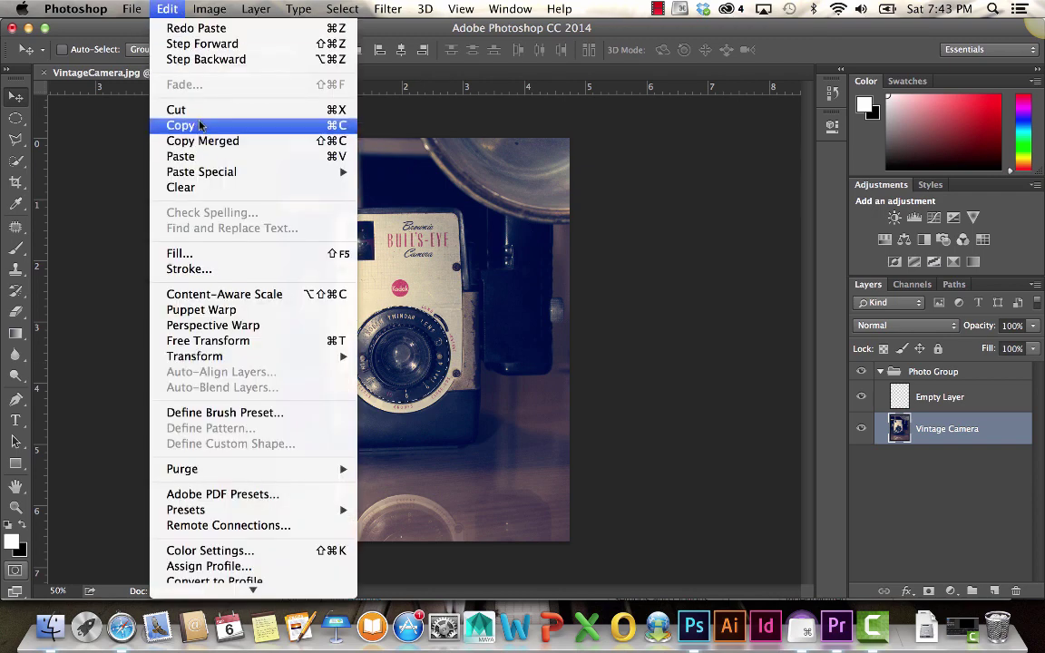
left_click(201, 126)
left_click(168, 9)
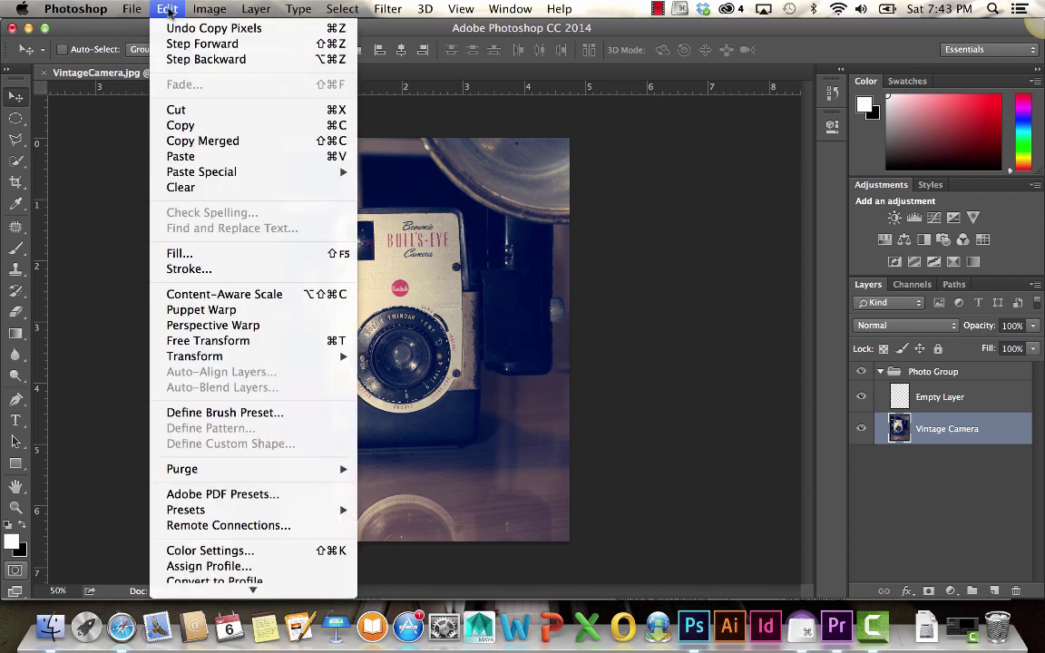
left_click(223, 156)
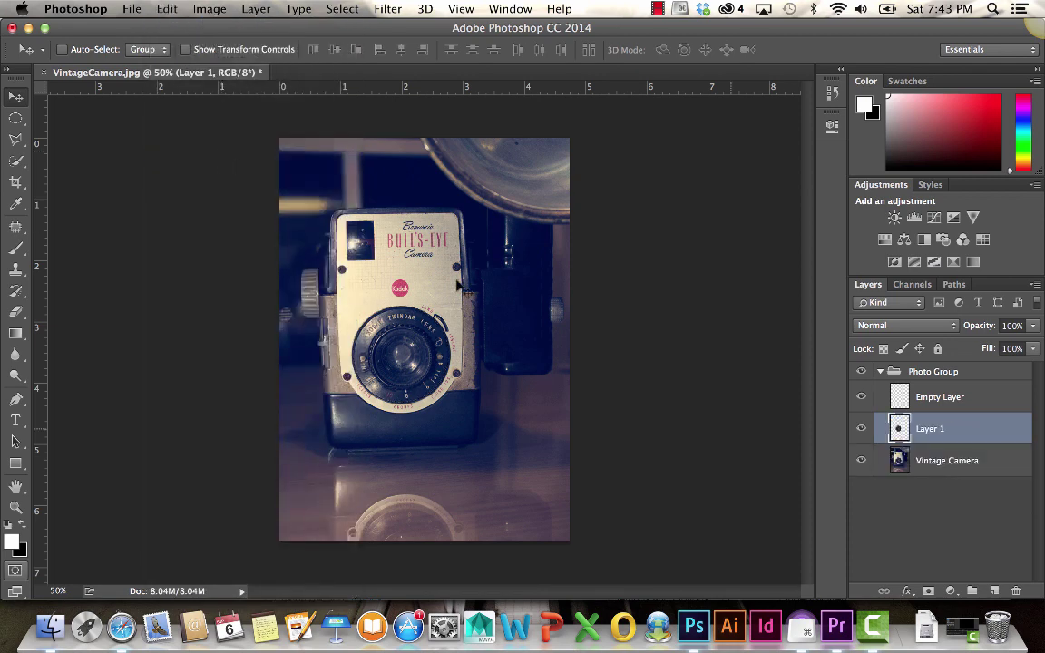
left_click(861, 460)
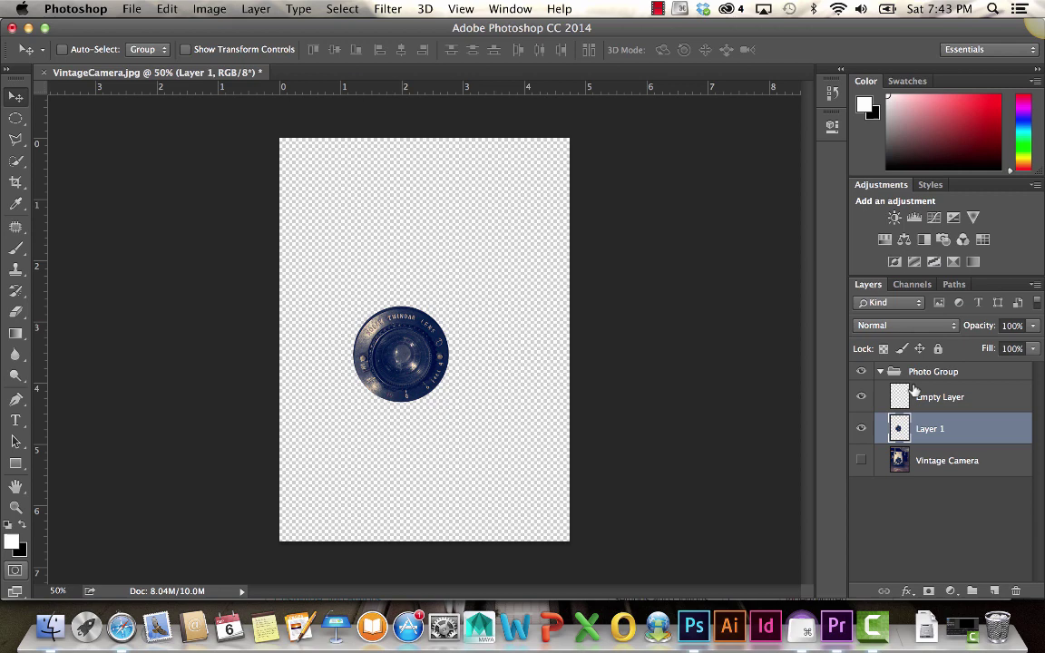
left_click(862, 461)
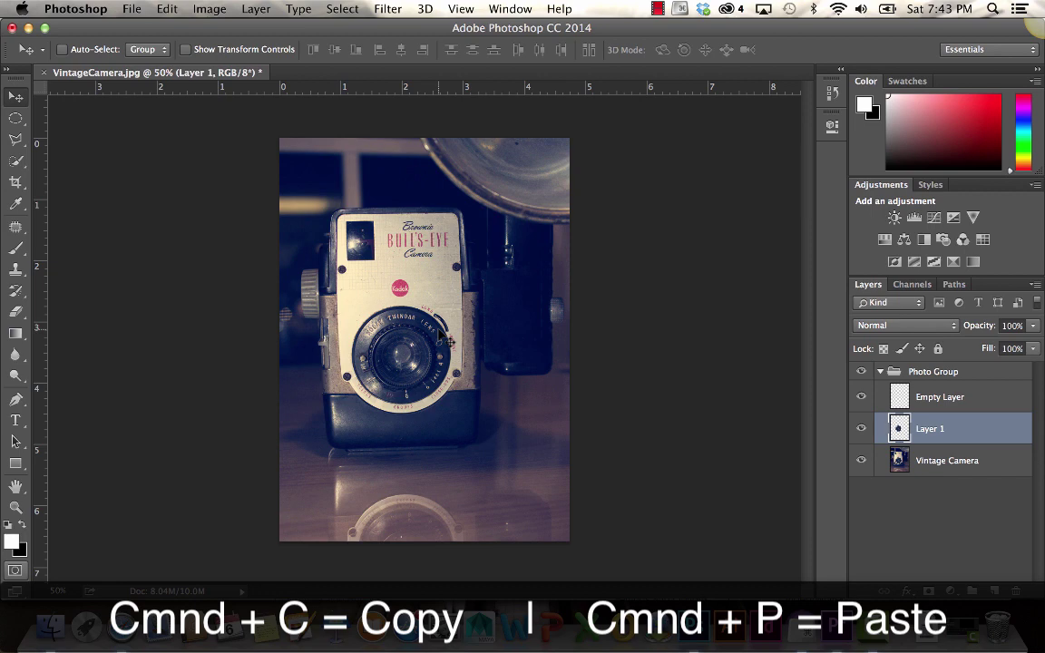
- Experiment with pasting, merging and deleting lens copies, undoing back to Layer 1
key("super+v")
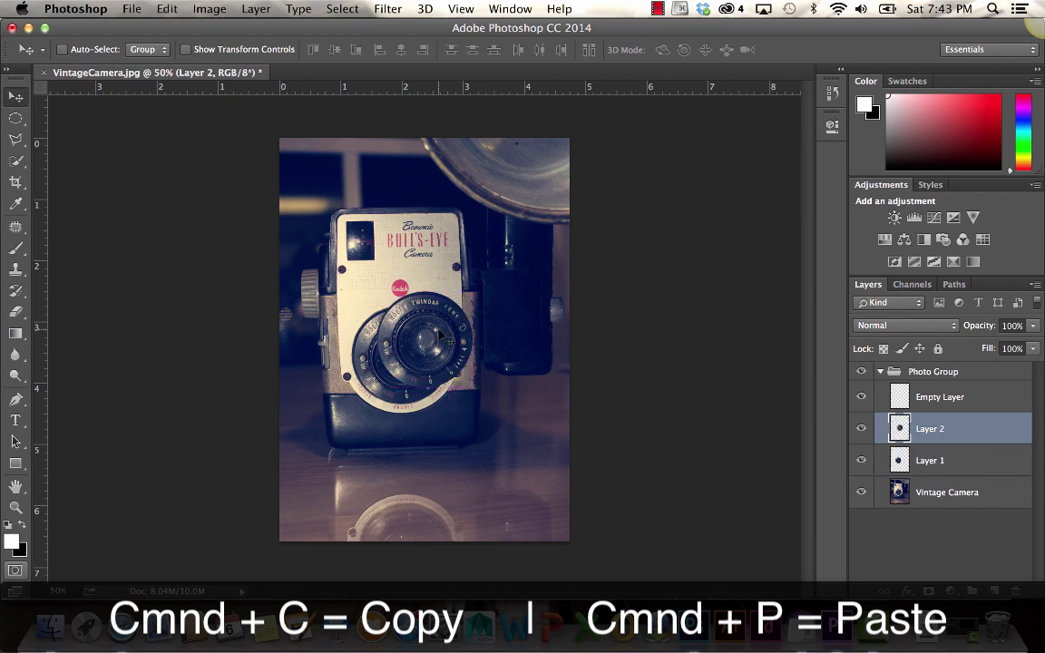
left_click_drag(442, 337, 417, 353)
key("super+e")
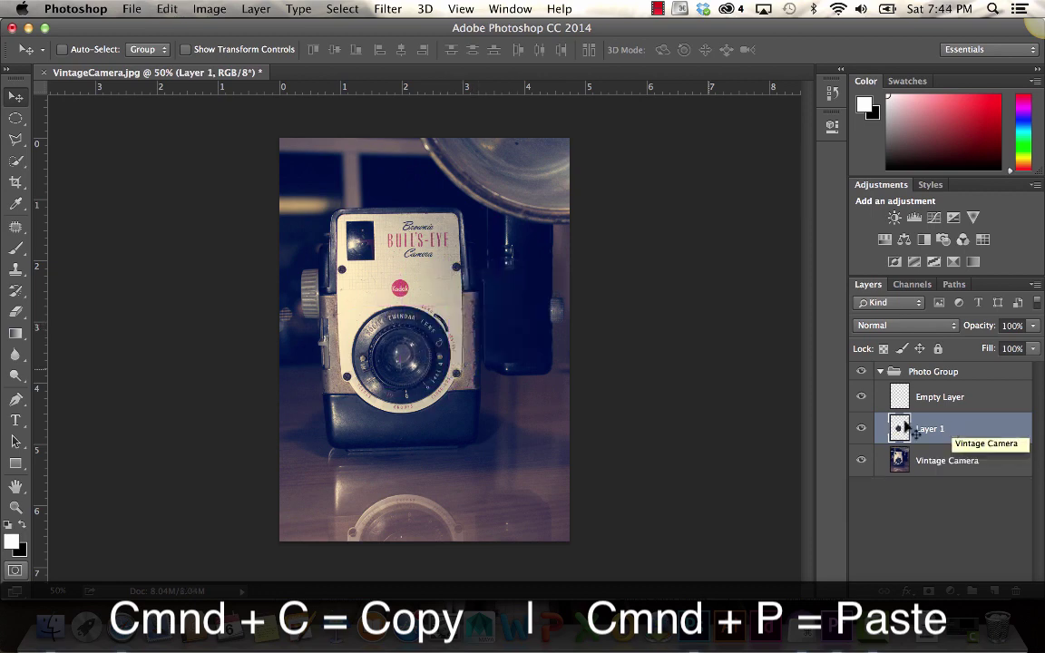
key("super+e")
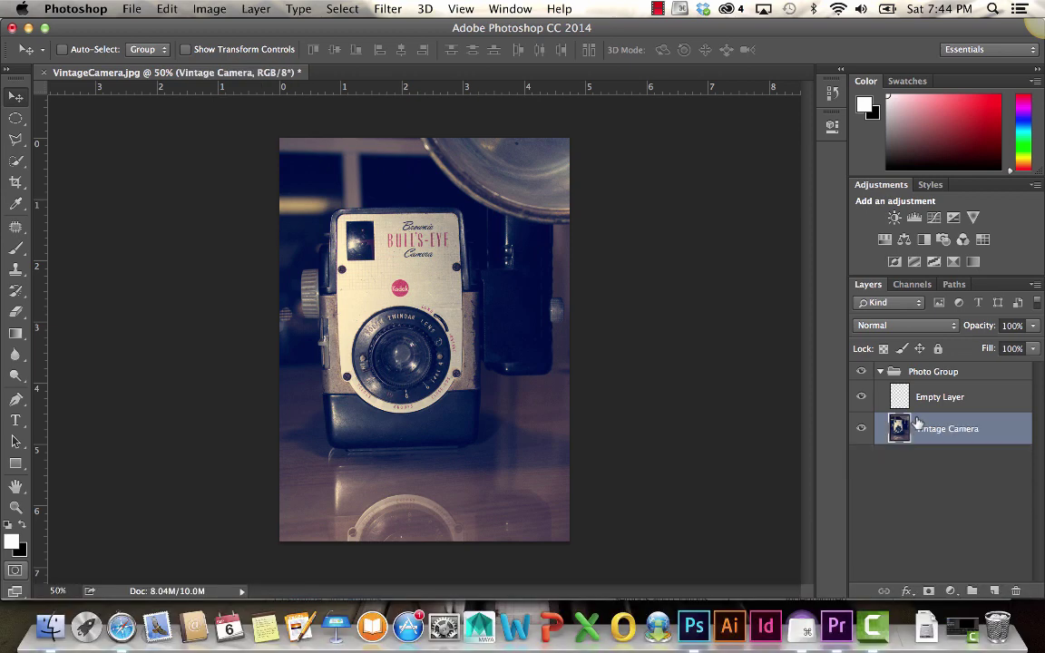
key("super+z")
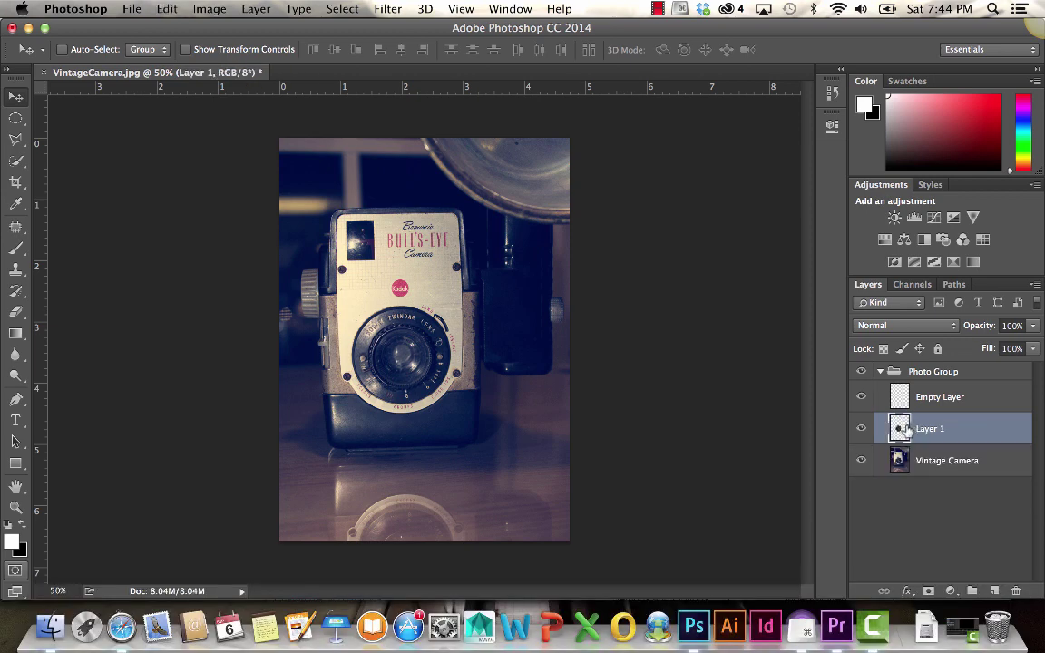
left_click_drag(918, 426, 1016, 591)
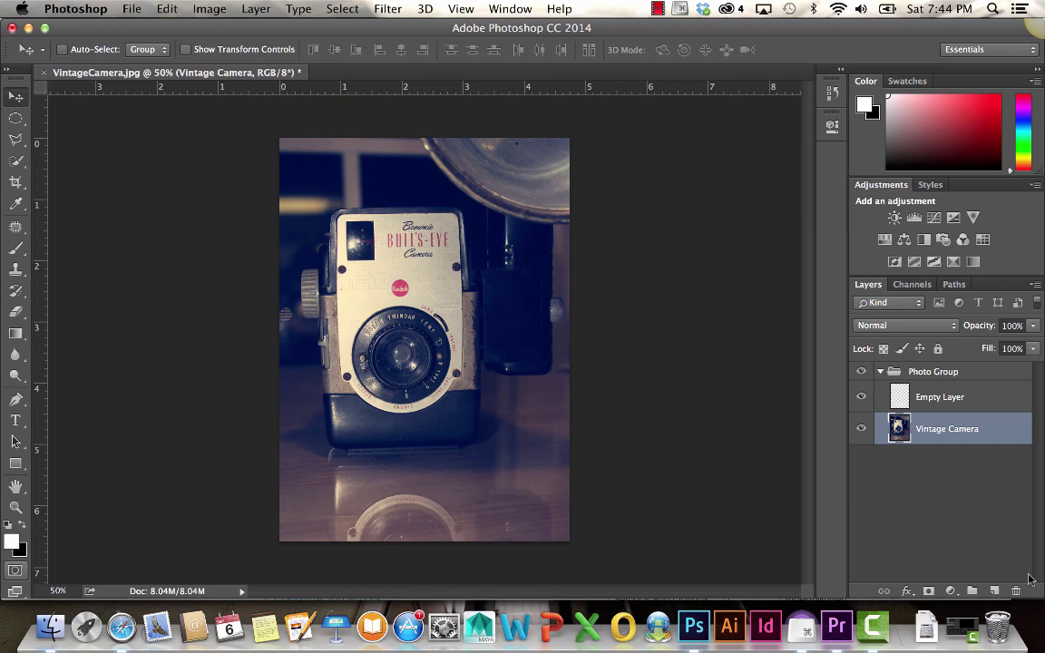
key("super+z")
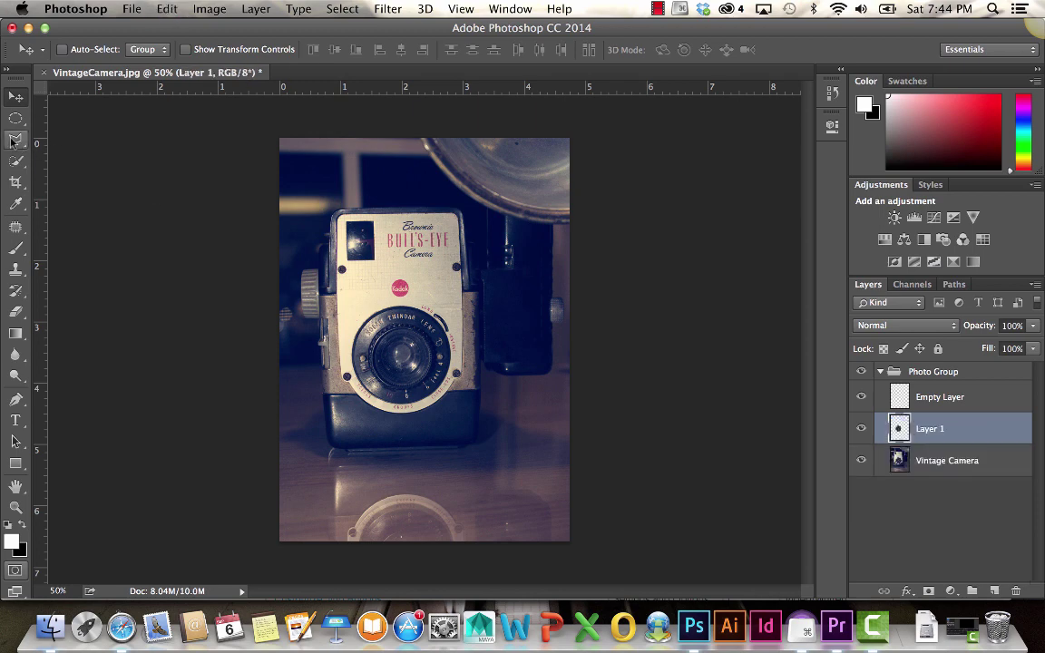
- Delete the lens copy layer, then draw and clear a freehand Lasso selection on the camera top
left_click_drag(13, 139, 16, 141)
key("BackSpace")
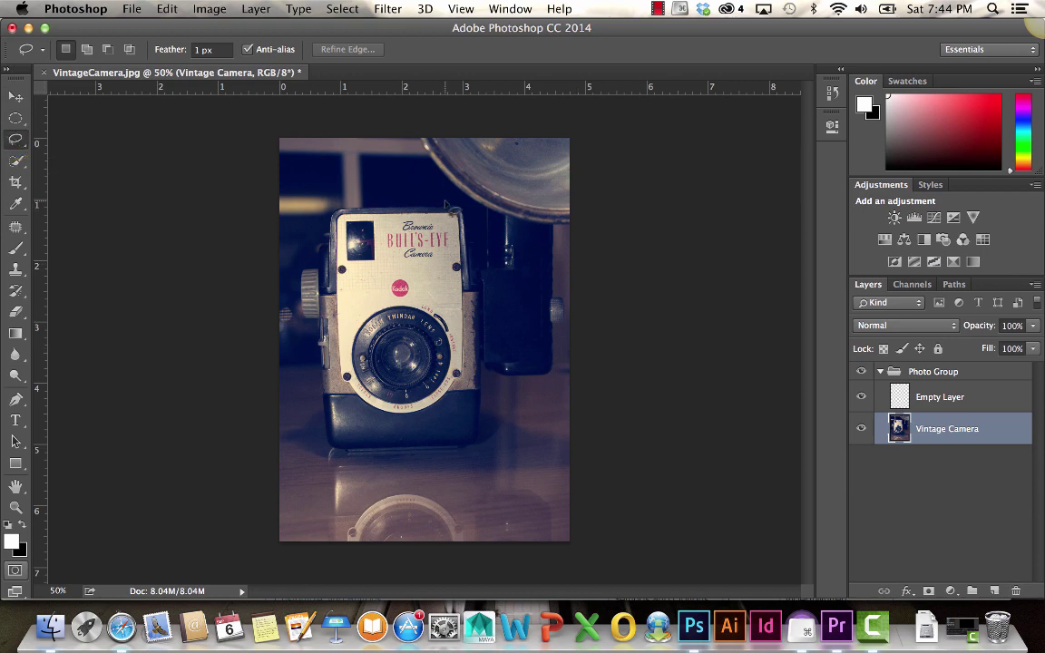
mouse_move(444, 204)
left_mouse_down()
mouse_move(415, 165)
mouse_move(385, 175)
mouse_move(412, 240)
mouse_move(400, 252)
mouse_move(413, 272)
mouse_move(454, 286)
mouse_move(508, 273)
mouse_move(465, 218)
mouse_move(410, 187)
left_mouse_up()
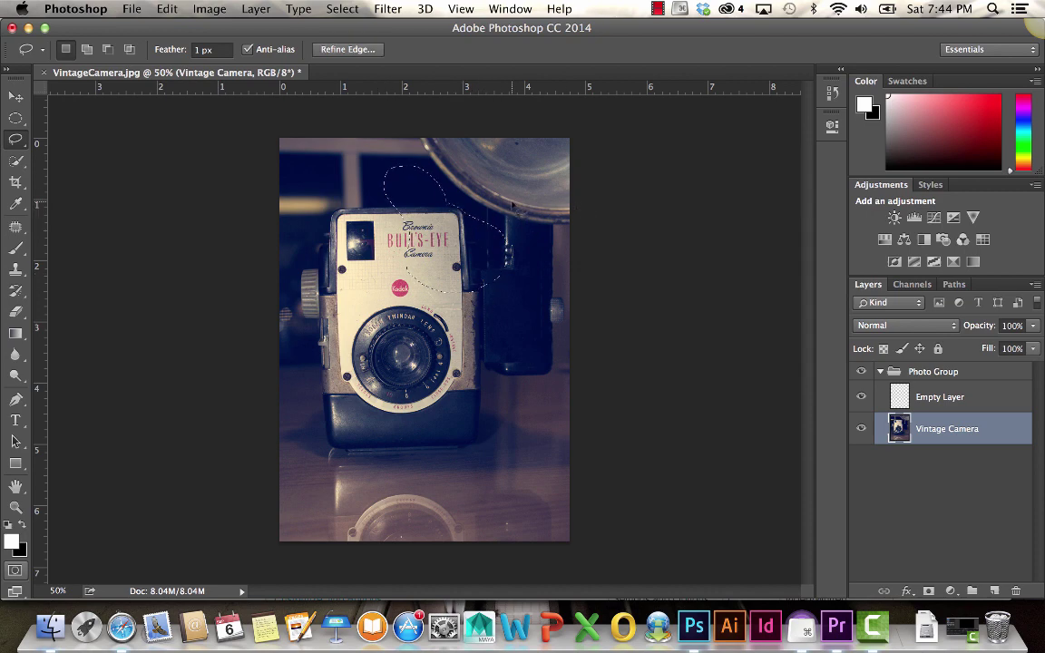
left_click(469, 197)
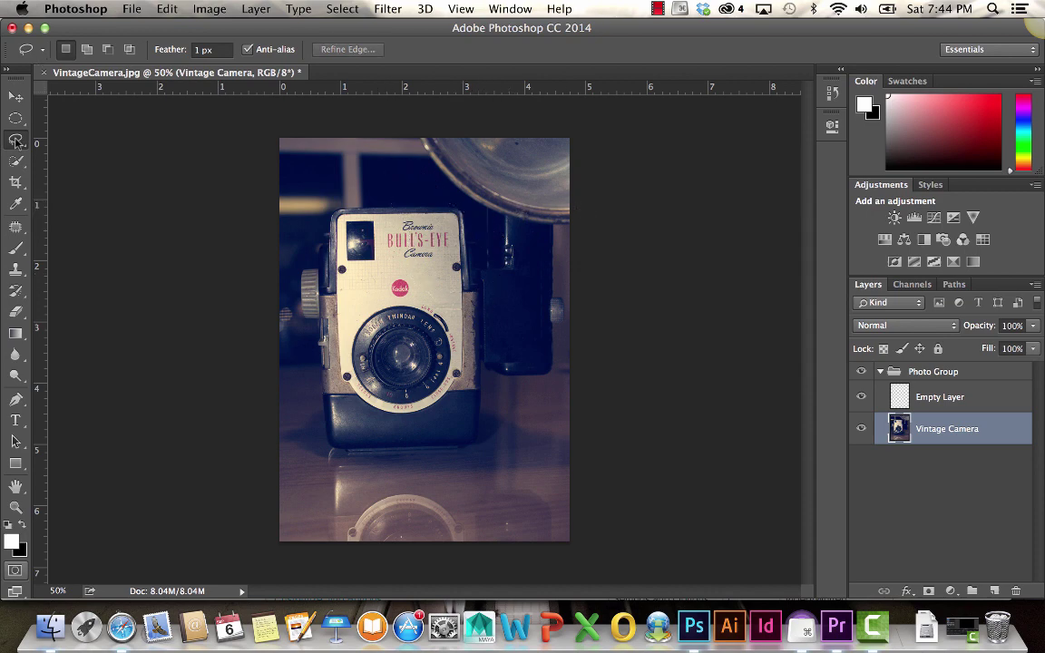
- Draw a Polygonal Lasso selection across the camera, then deselect it
left_click_drag(17, 143, 94, 153)
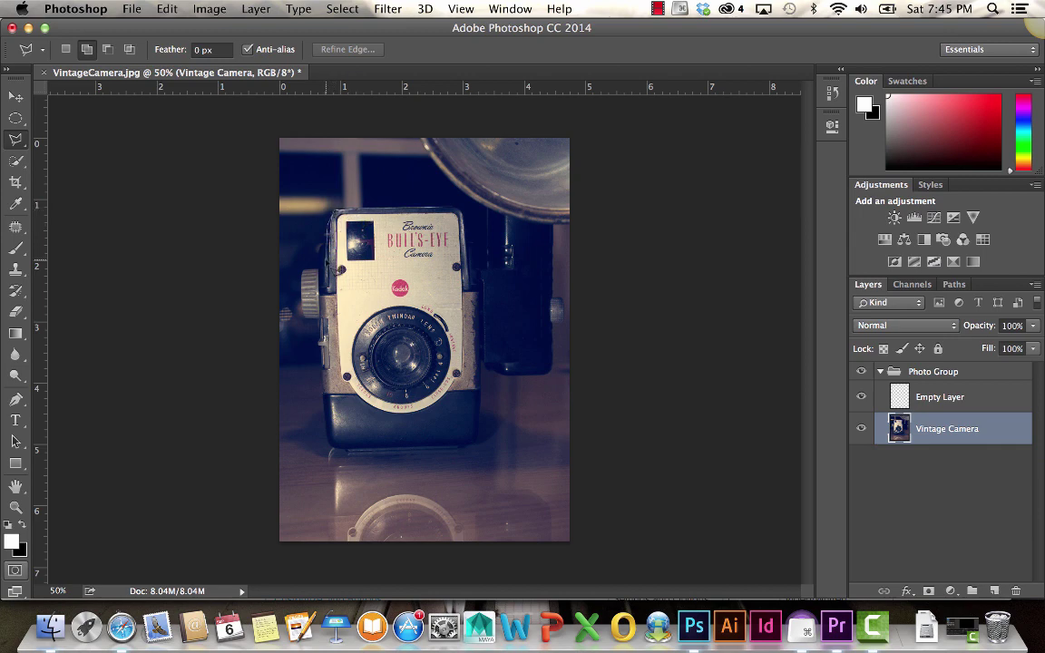
left_click(336, 291)
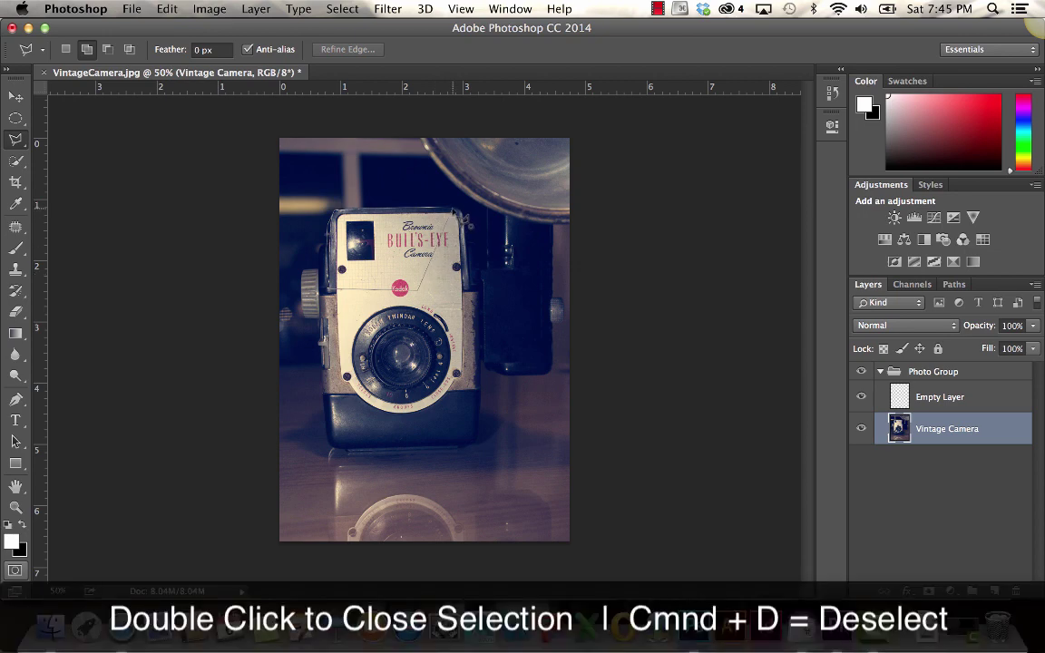
double_click(554, 246)
key("super+d")
left_click(15, 141)
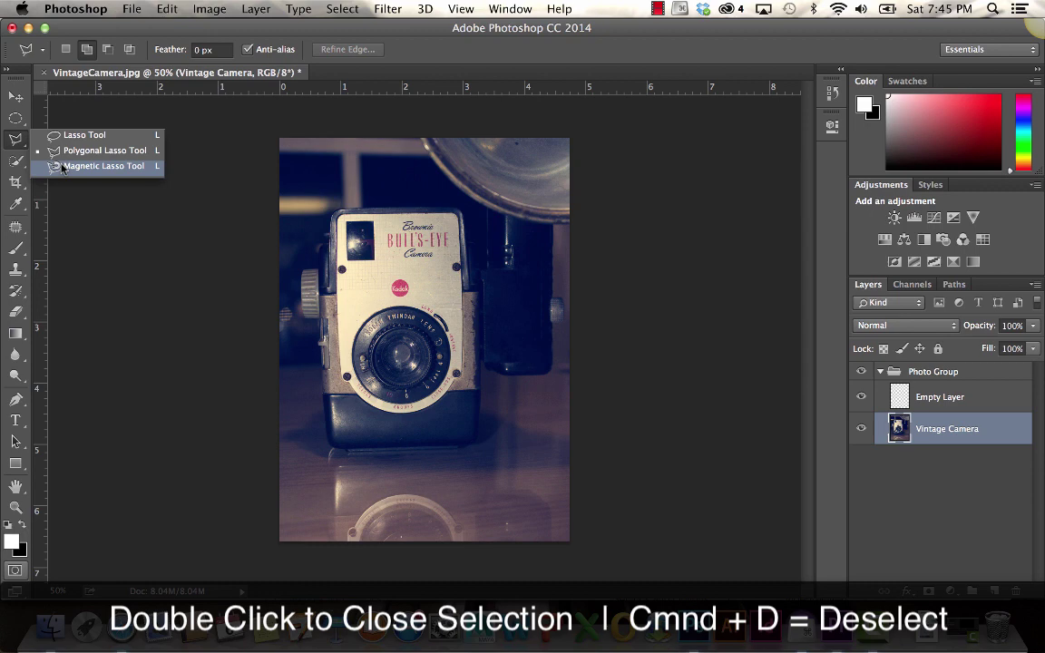
- Zoom to 100% and pan to centre the camera front, with the Magnetic Lasso ready
left_click(91, 166)
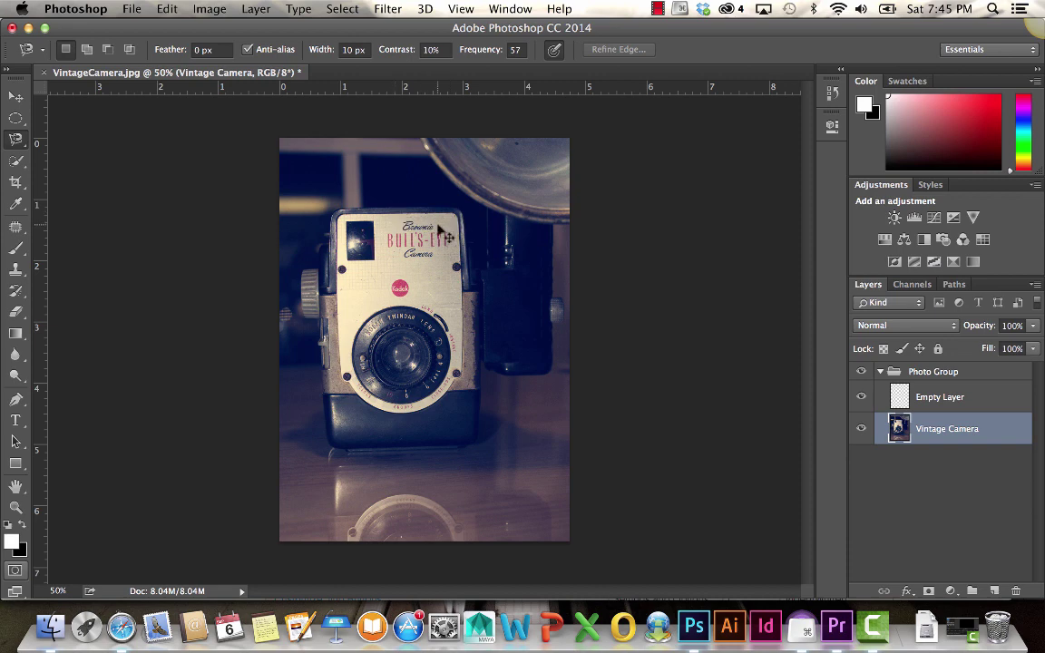
key("super+minus")
key("super+equal")
key("super+equal")
key("super+equal")
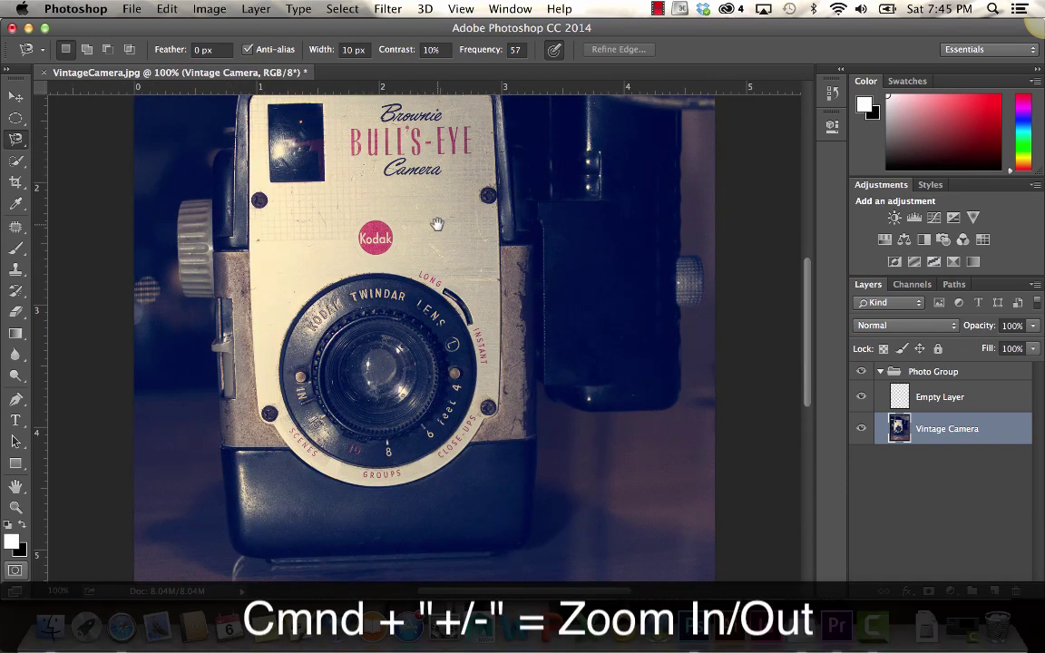
left_click_drag(436, 225, 468, 298)
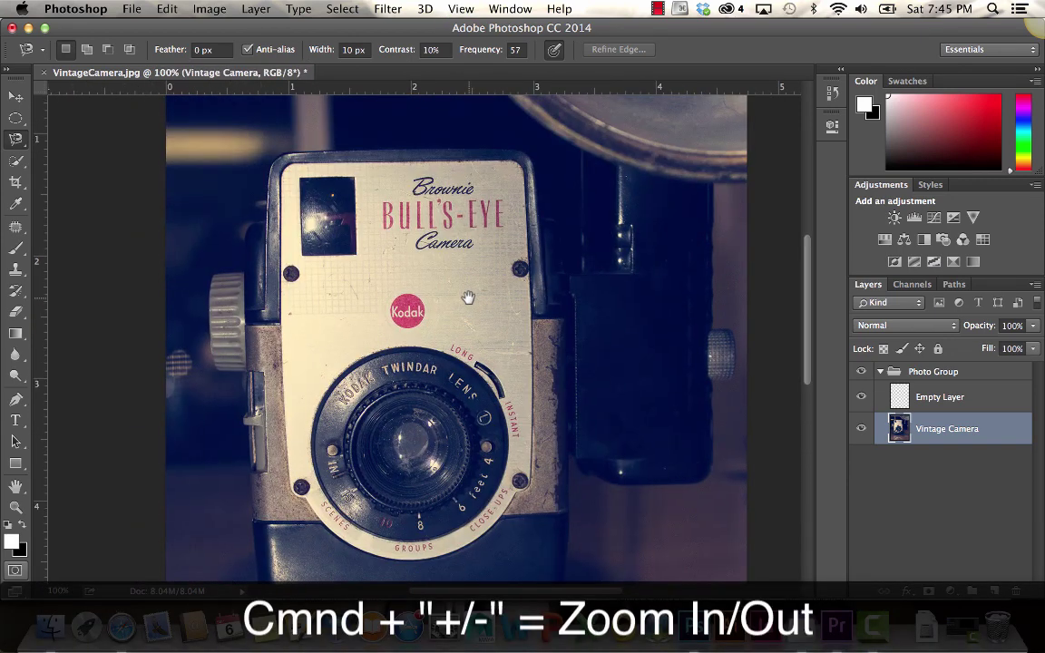
- Trace a Magnetic Lasso selection around the camera top, then deselect it
left_click(457, 162)
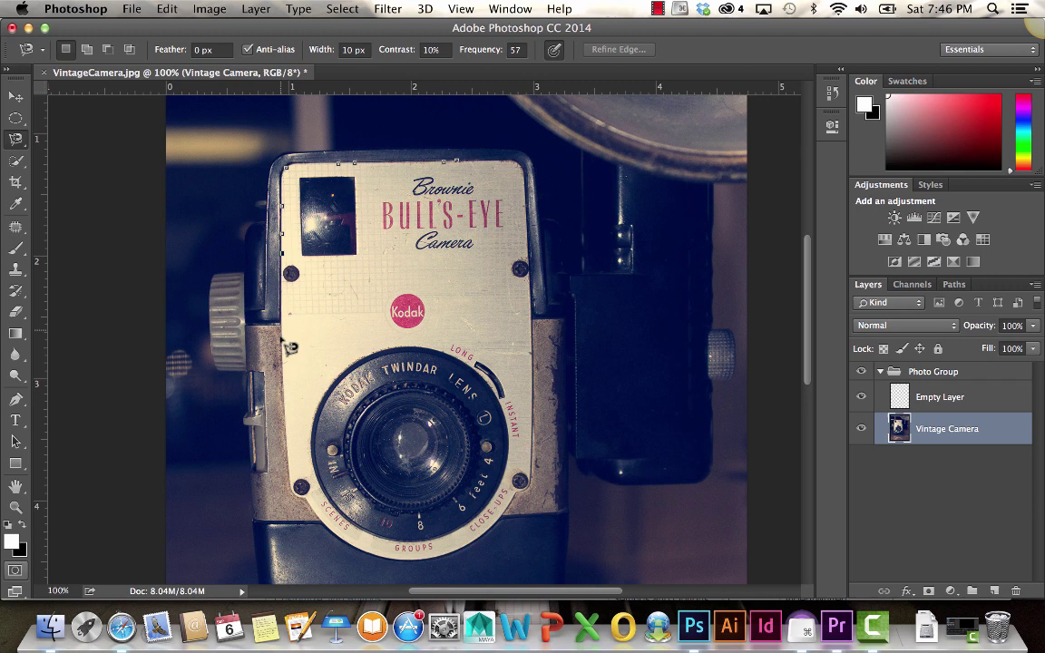
double_click(291, 370)
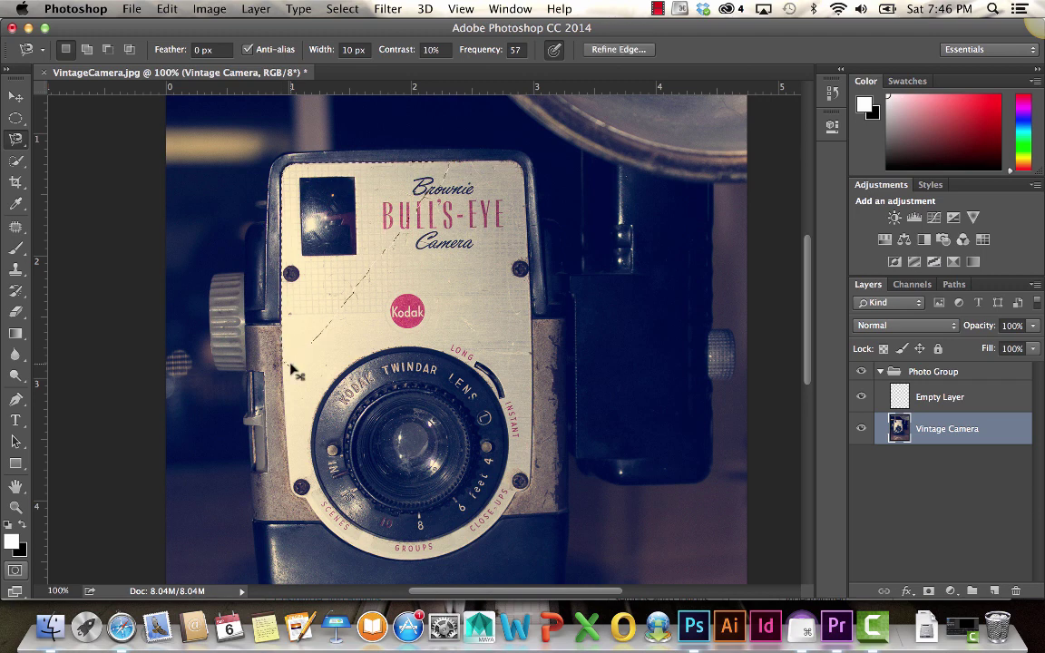
key("super+d")
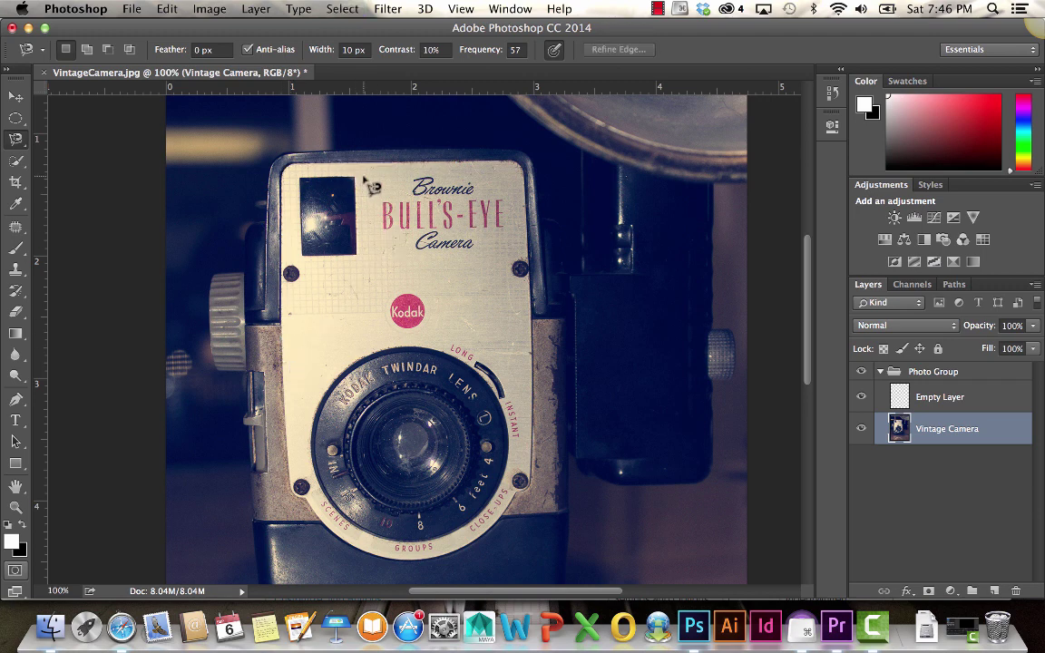
left_click(15, 118)
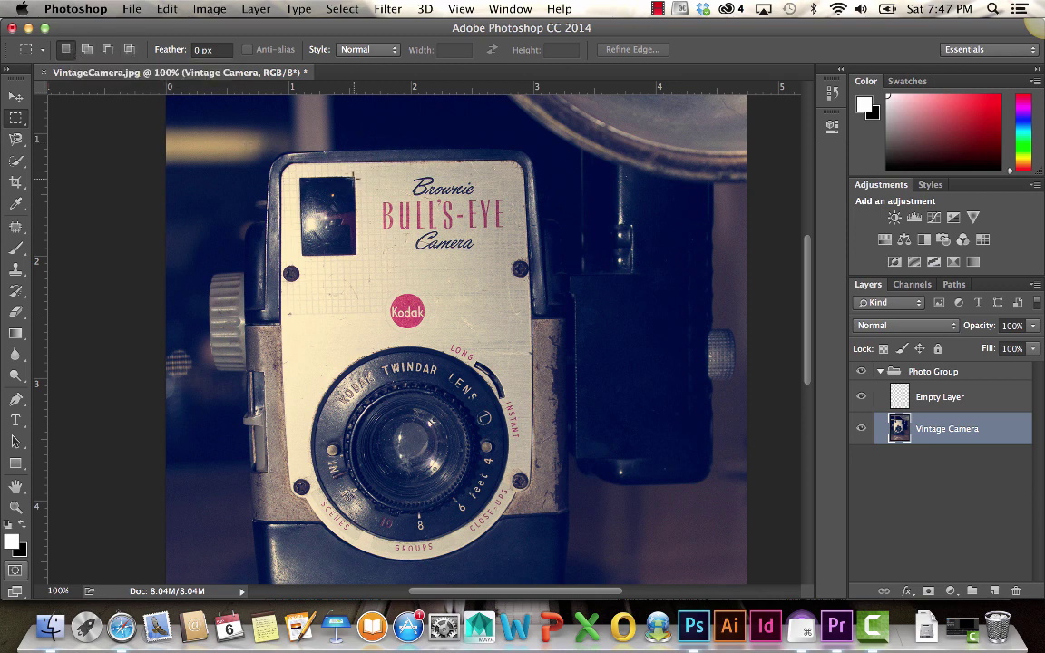
- Marquee the viewfinder window, nudge the selection right, and enable Add to selection
left_click_drag(356, 177, 301, 257)
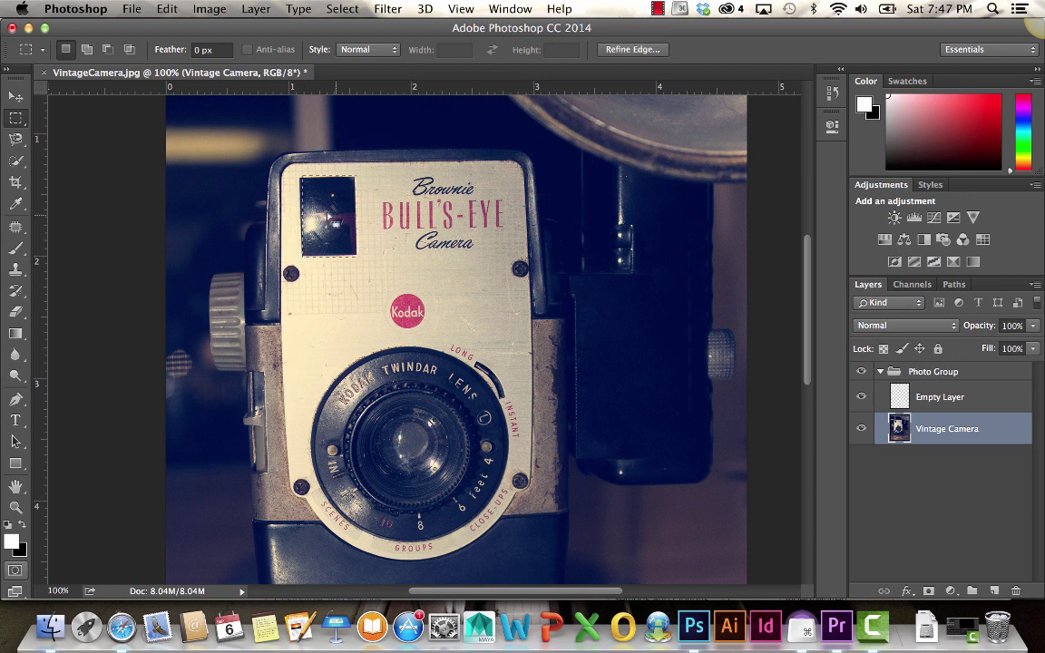
left_click_drag(475, 221, 420, 281)
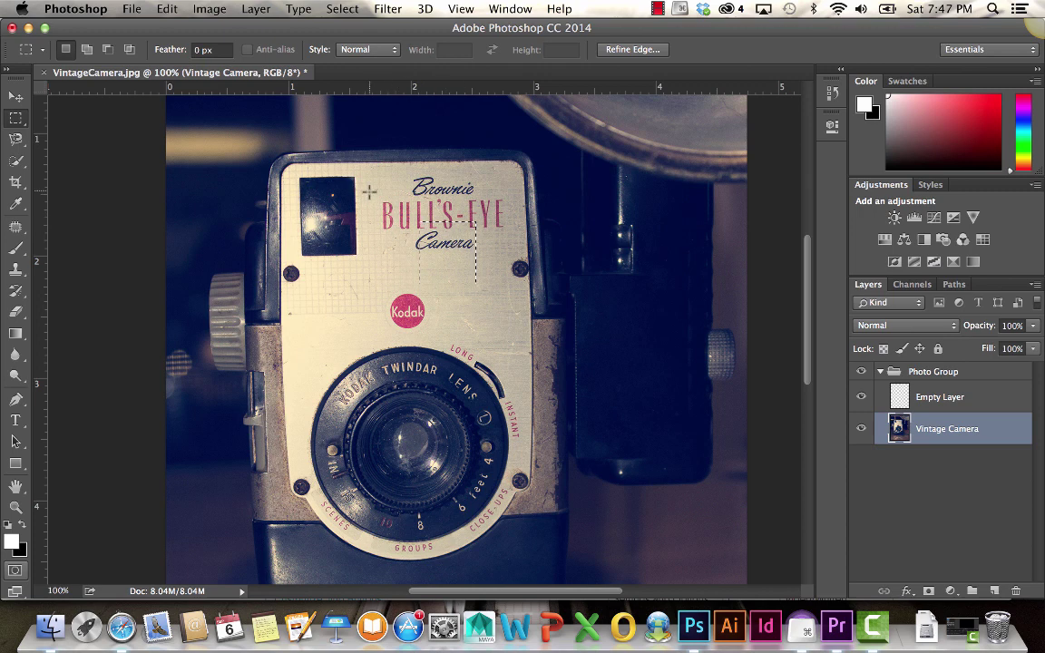
left_click_drag(357, 175, 299, 257)
left_click_drag(331, 218, 359, 263)
key("shift")
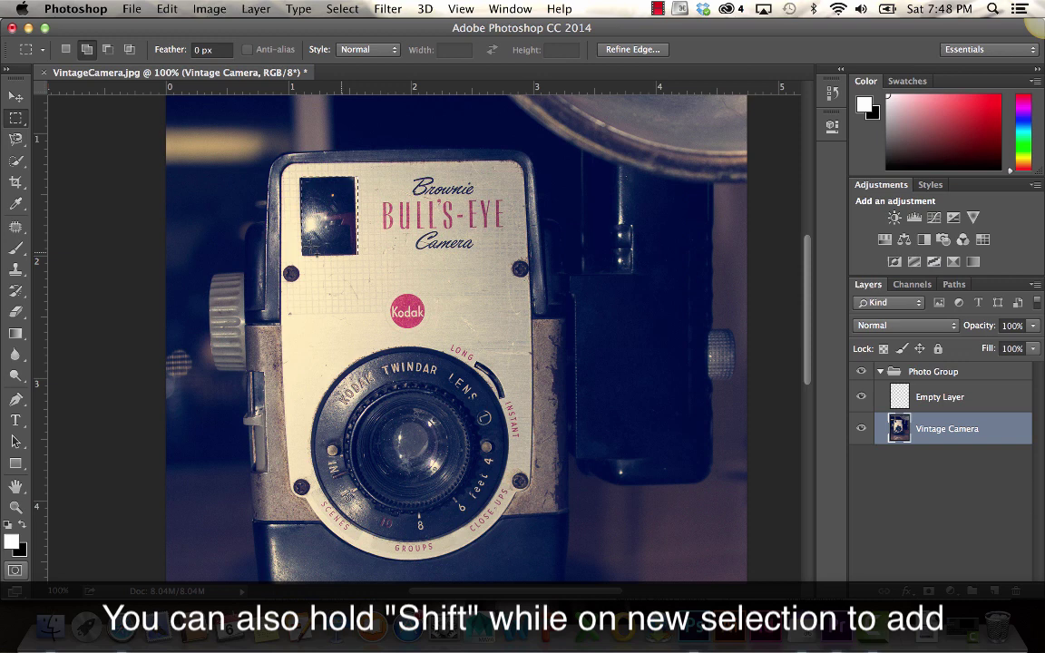
- Add rectangles around the Camera label, lens top and logo areas, then undo the last two
left_click_drag(338, 229, 440, 284)
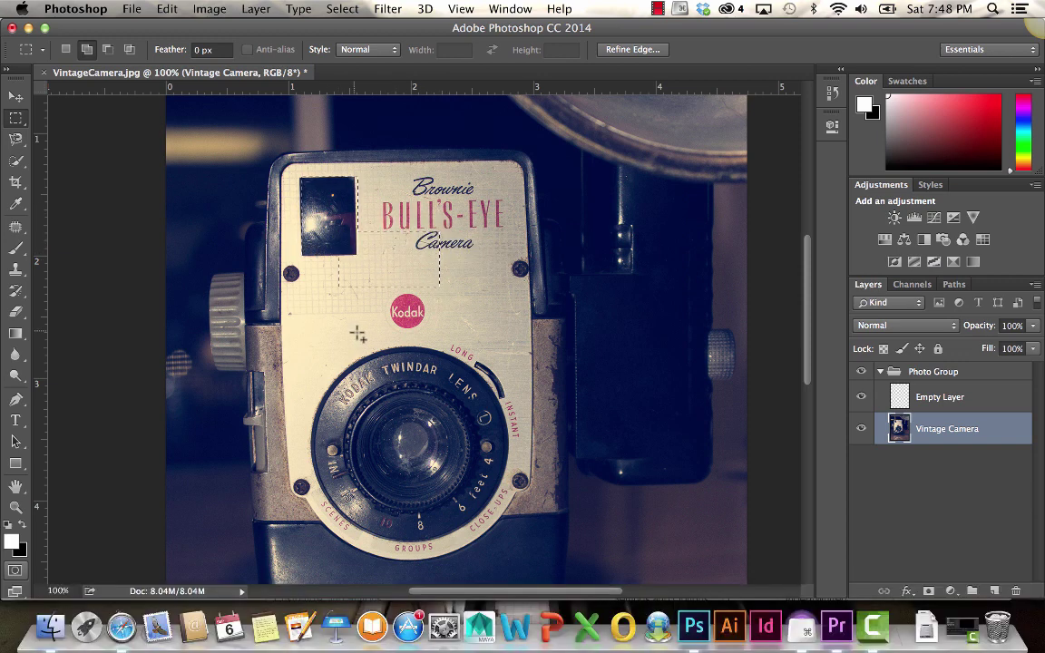
left_click_drag(354, 331, 458, 413)
left_click_drag(488, 327, 530, 288)
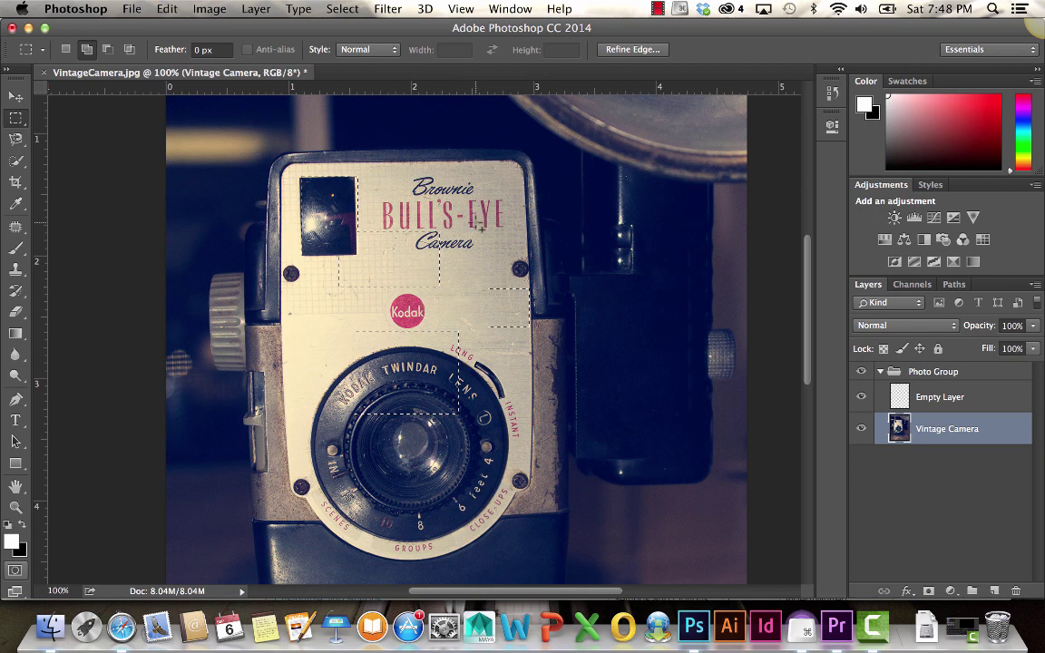
left_click_drag(441, 275, 499, 222)
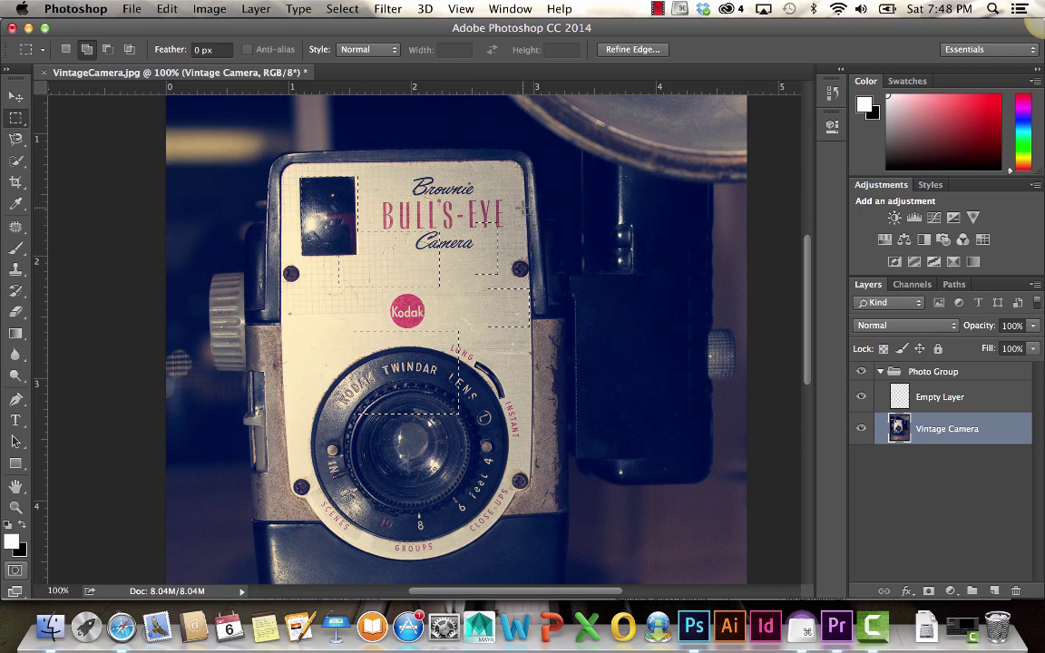
key("super+alt+z")
key("super+alt+z")
key("super+alt+z")
key("super+alt+z")
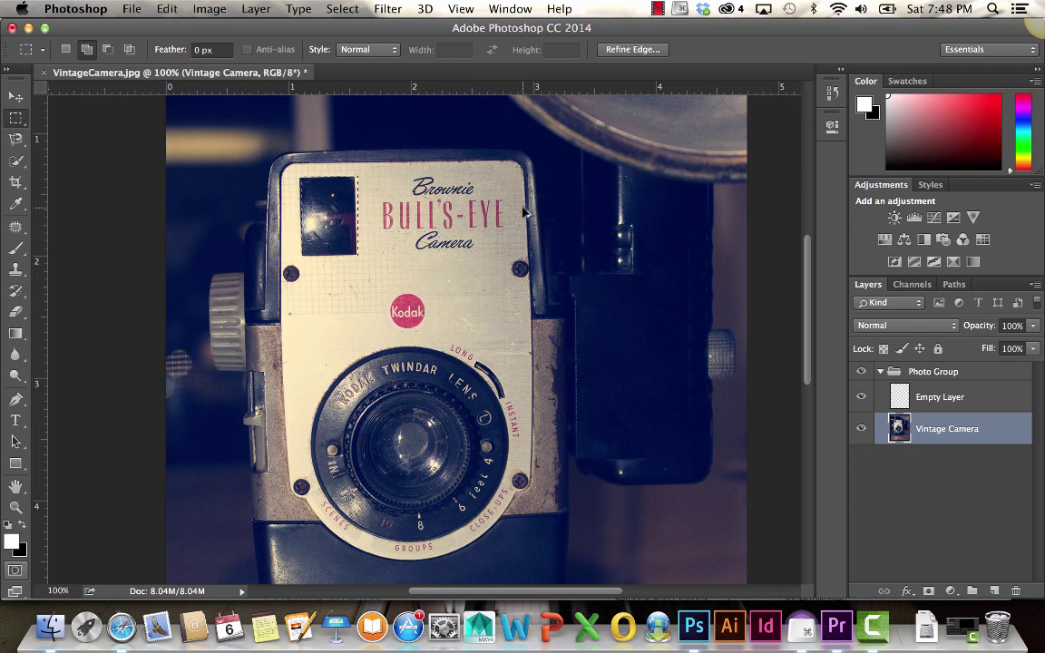
- Set Subtract from selection mode, switch to the Elliptical Marquee, and zoom out
left_click(107, 49)
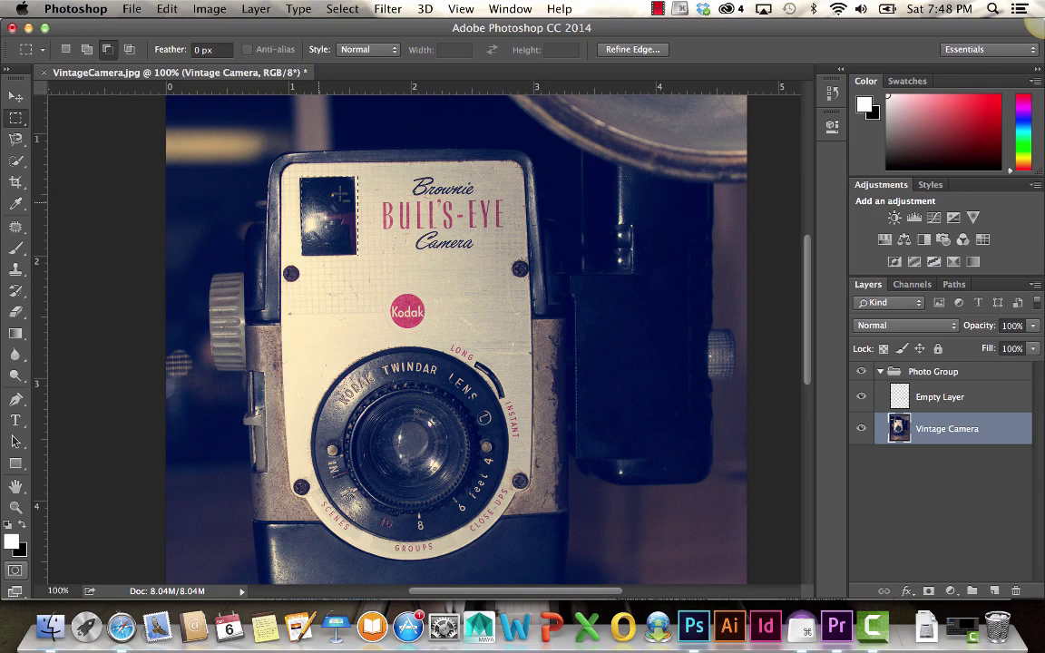
key("shift+m")
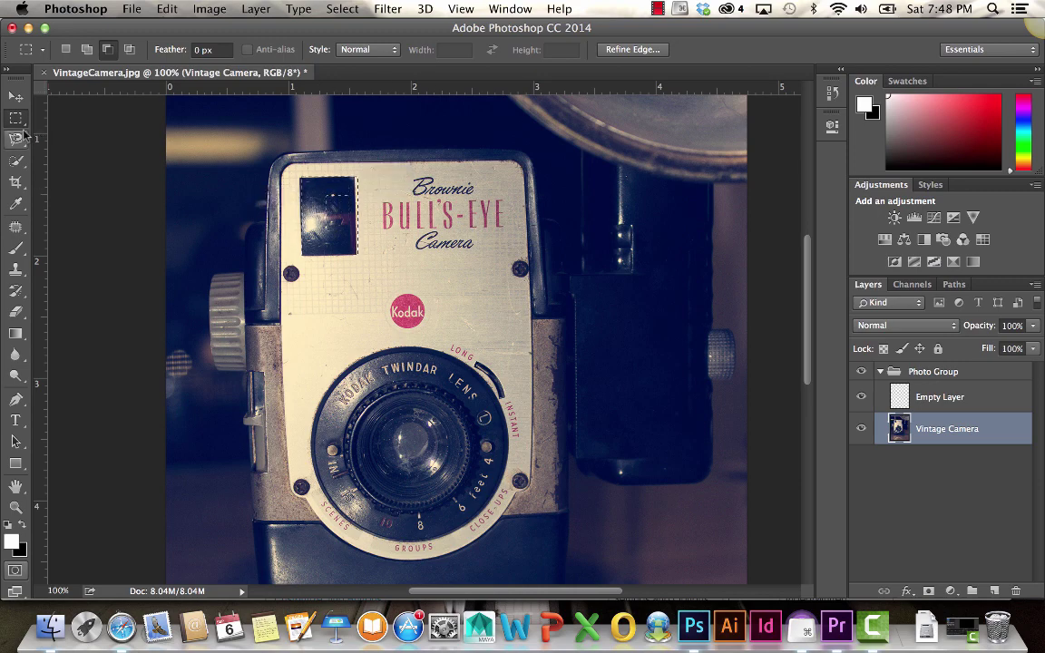
key("super+minus")
- Select a rectangle around the camera and subtract the round lens with an elliptical marquee
left_click(107, 50)
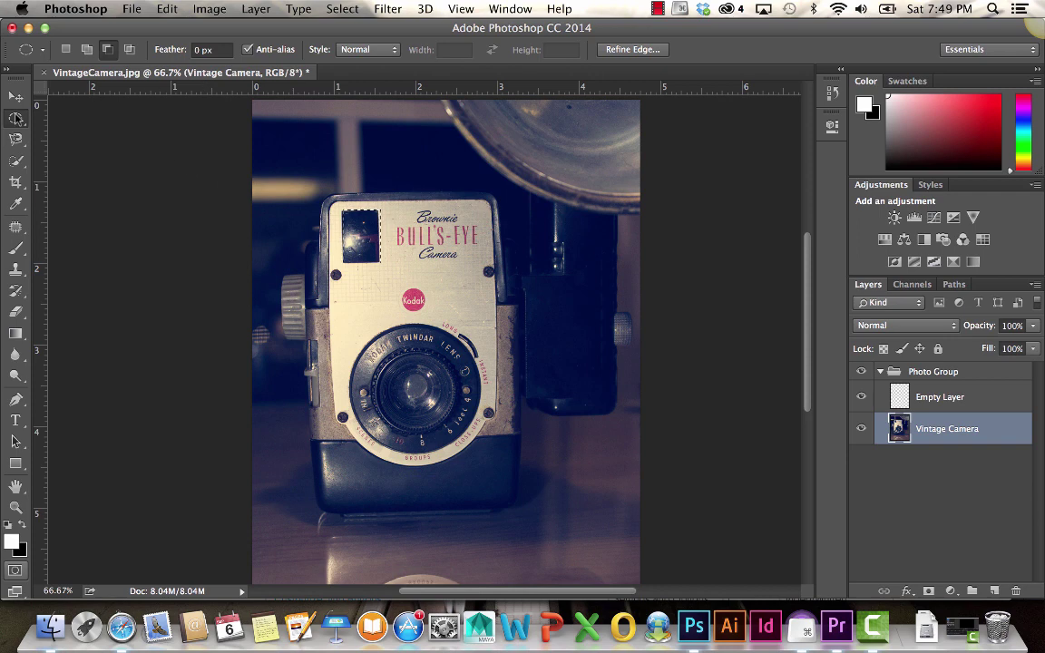
left_click_drag(15, 118, 75, 105)
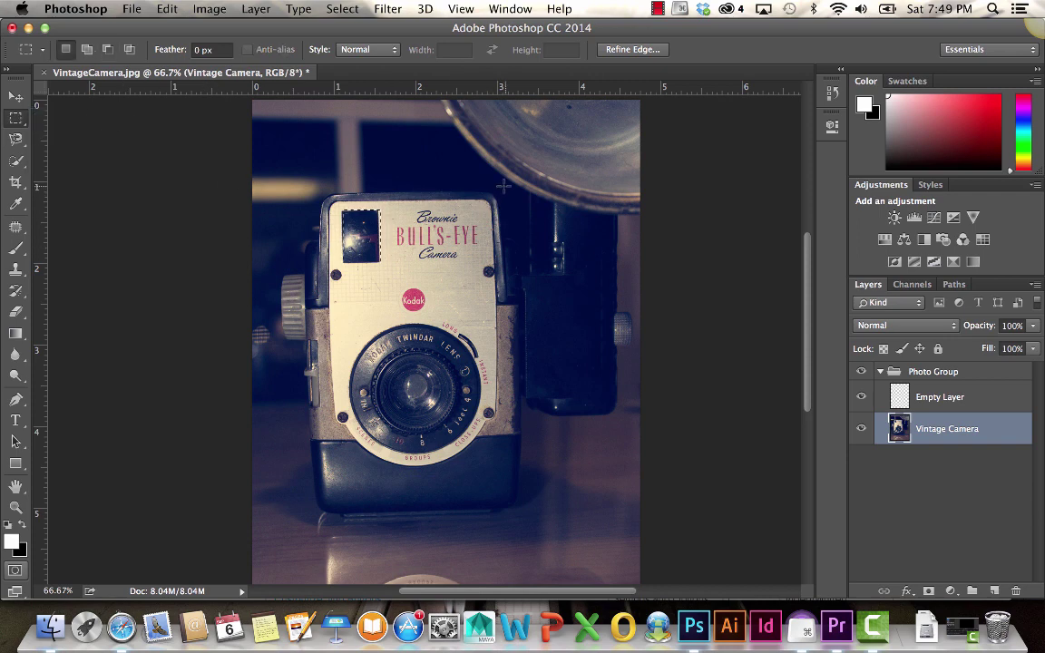
left_click_drag(505, 189, 318, 514)
right_click(16, 118)
left_click(61, 130)
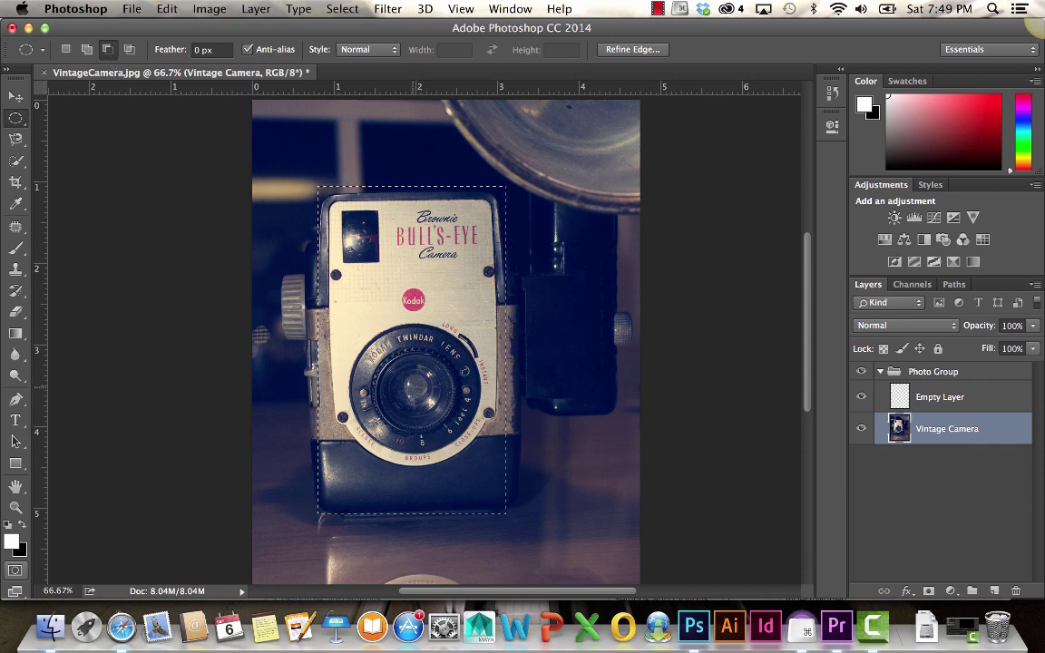
left_click_drag(421, 346, 477, 411)
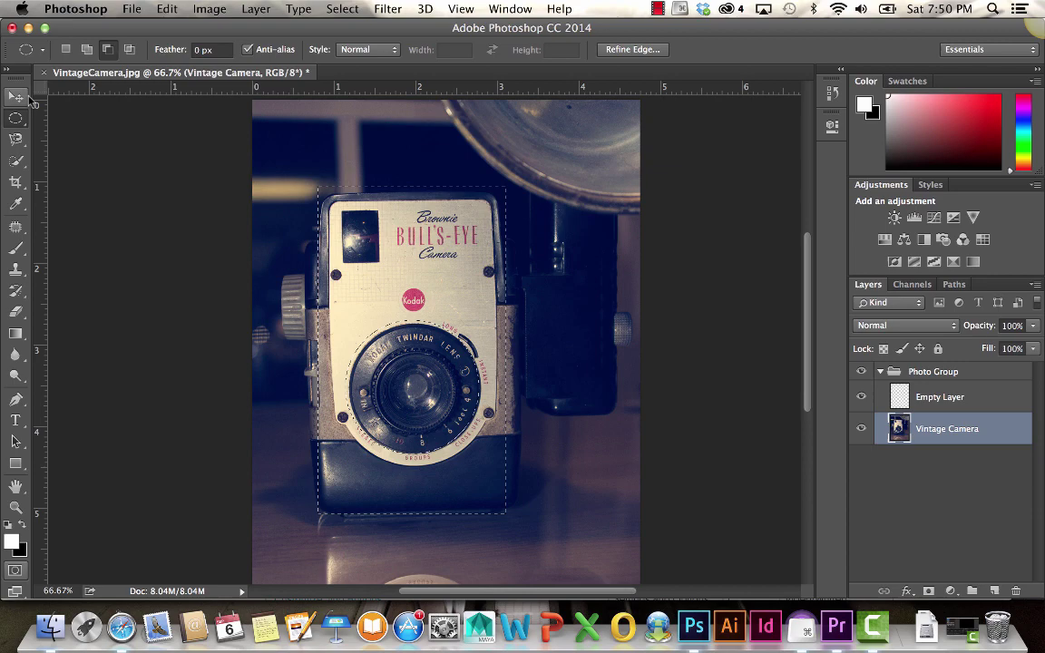
- Test moving the selected camera up and right, then undo the move
left_click(16, 96)
left_click_drag(430, 255, 288, 159)
key("super+z")
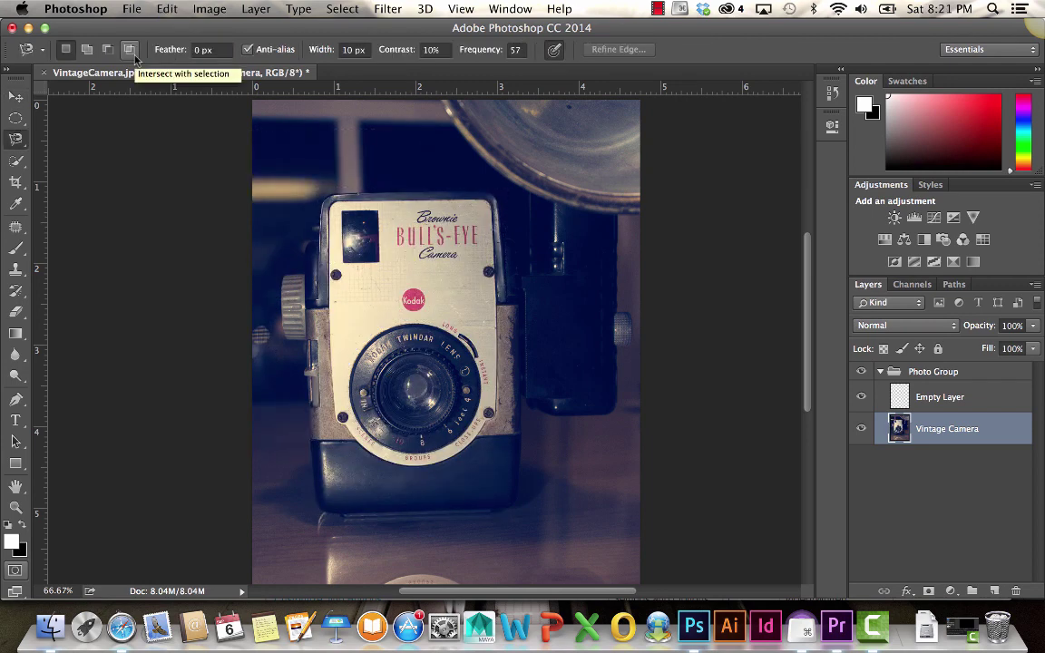
- Draw a fresh elliptical selection over the camera's front, then intersect it with a second ellipse
left_click(16, 116)
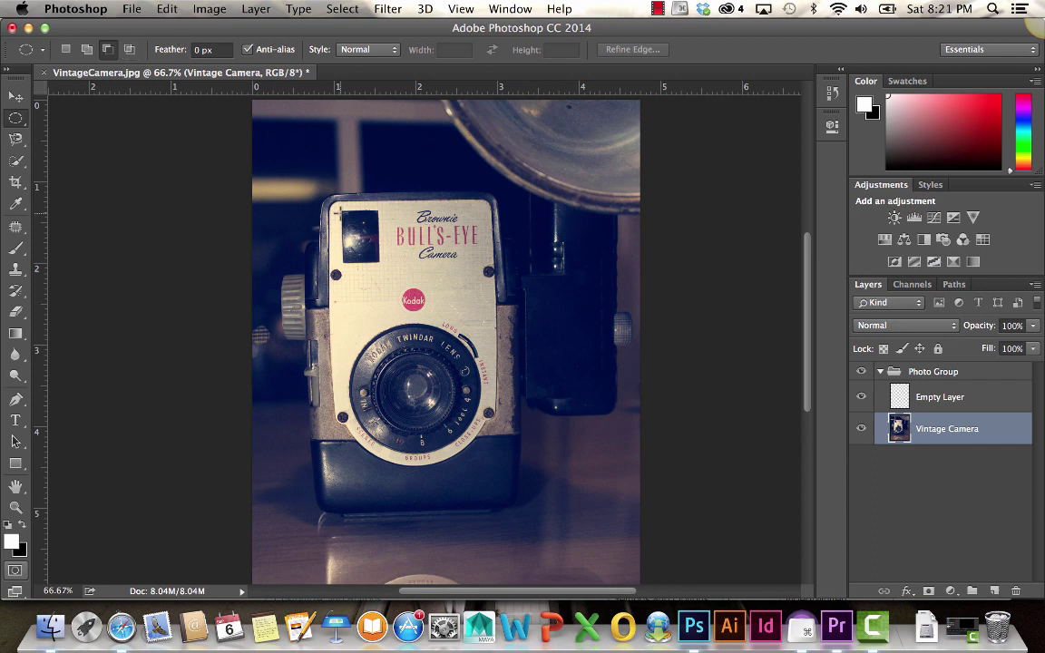
left_click(66, 49)
left_click_drag(346, 236, 502, 334)
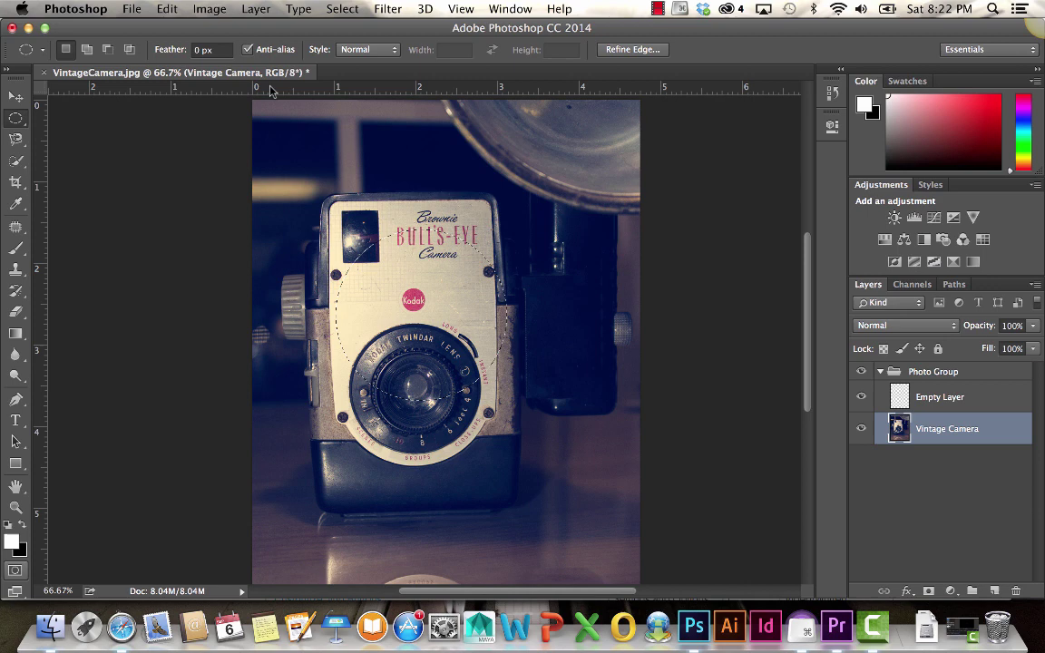
left_click(129, 50)
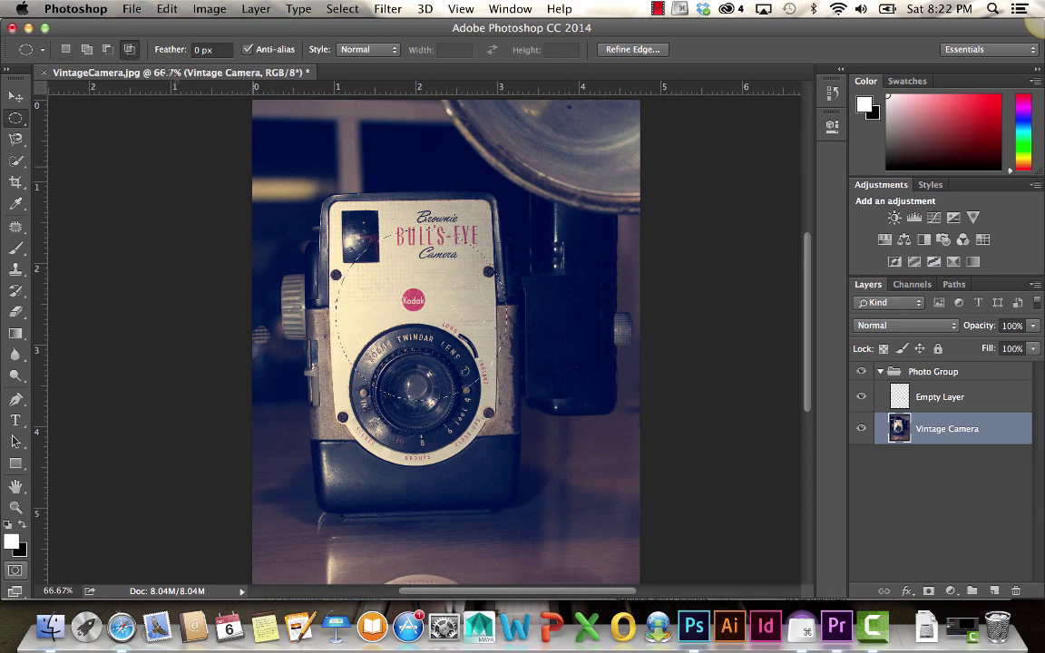
left_click_drag(589, 200, 395, 365)
- Quick-select the dark background along the camera's top edge, then switch to the Magic Wand
left_click(17, 161)
left_click(18, 162)
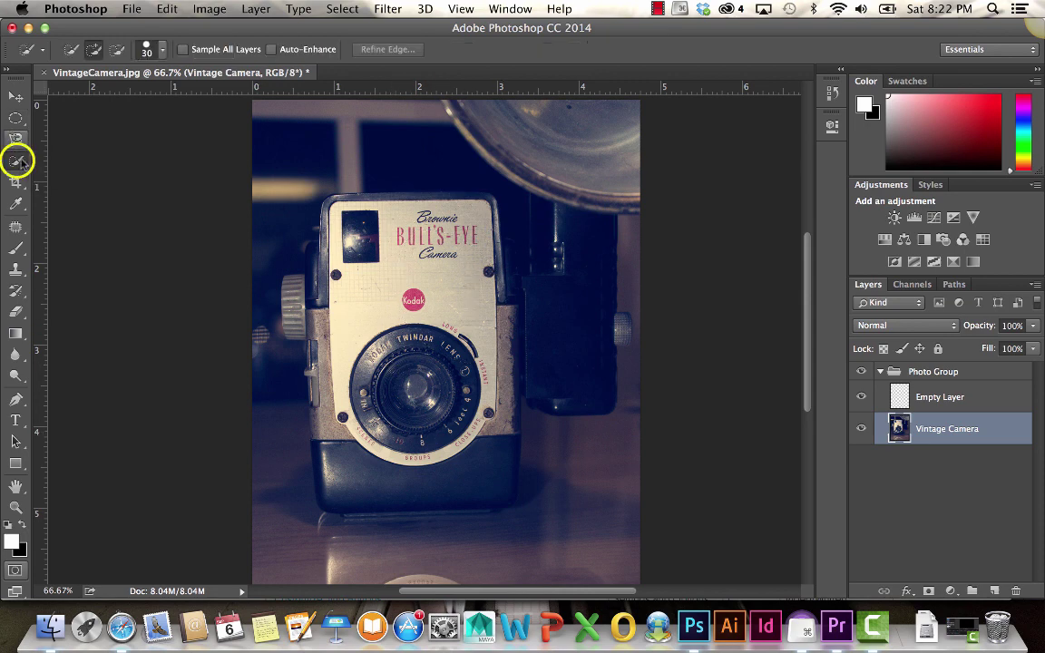
left_click(18, 160)
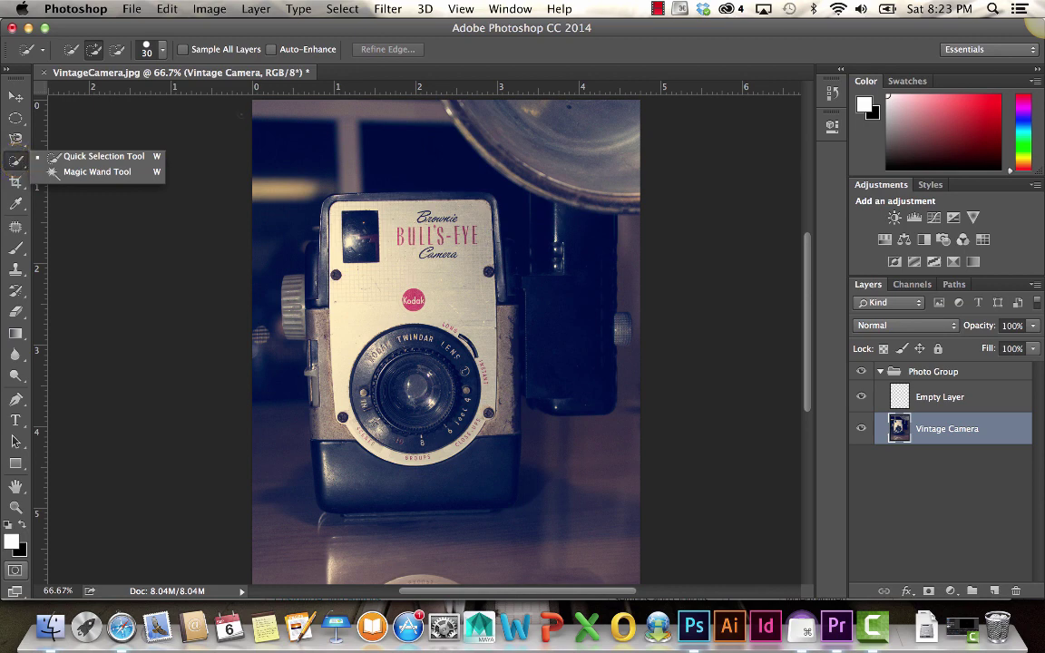
left_click(301, 137)
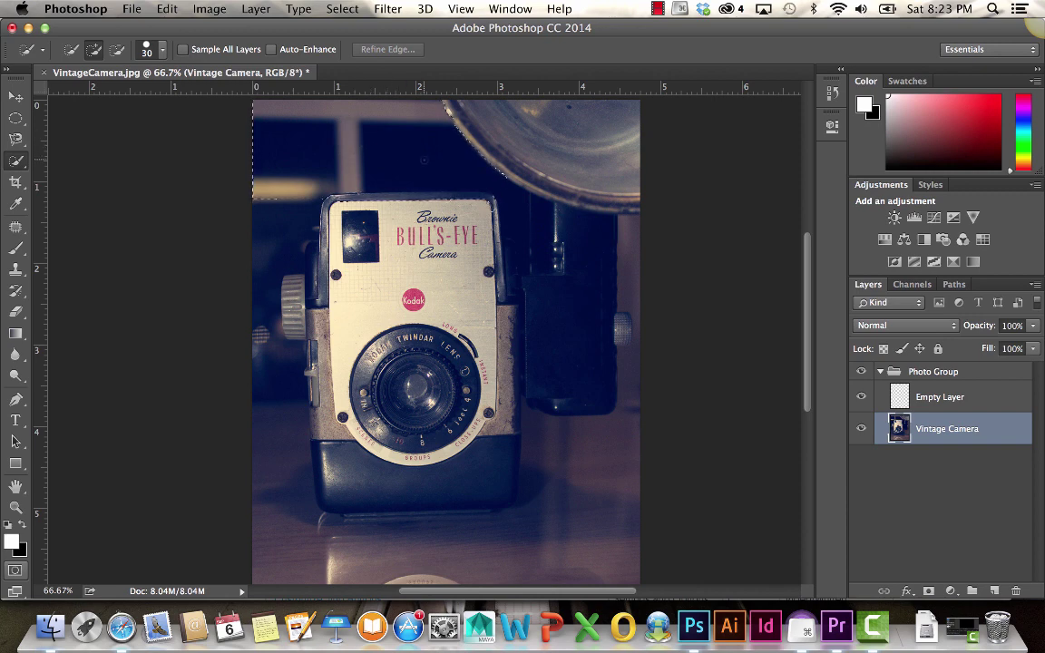
left_click_drag(317, 192, 501, 186)
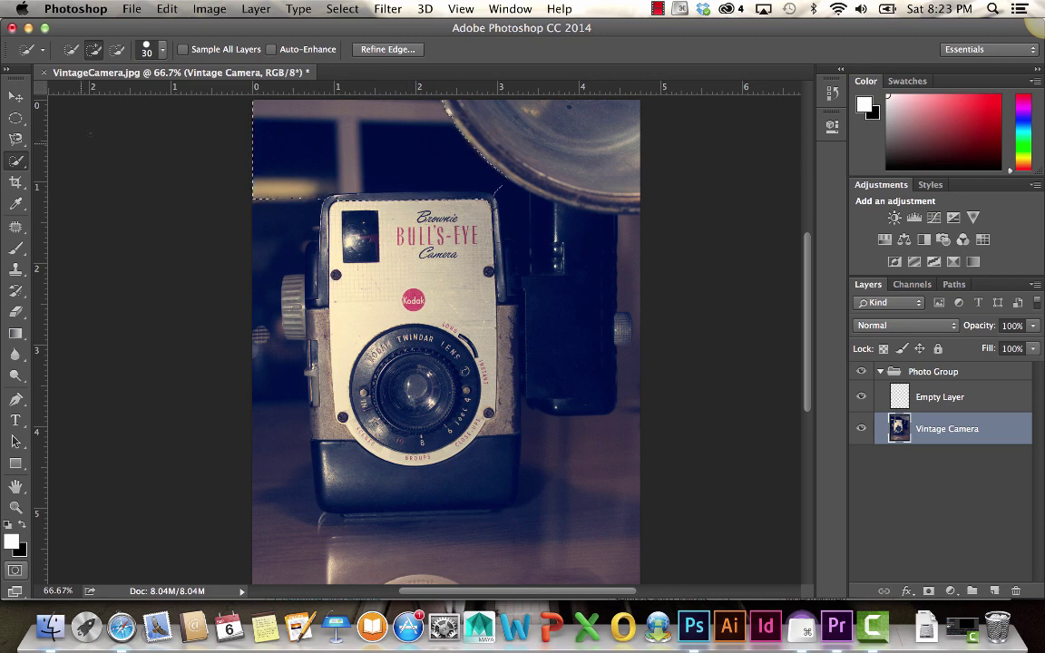
left_click(15, 161)
left_click(77, 172)
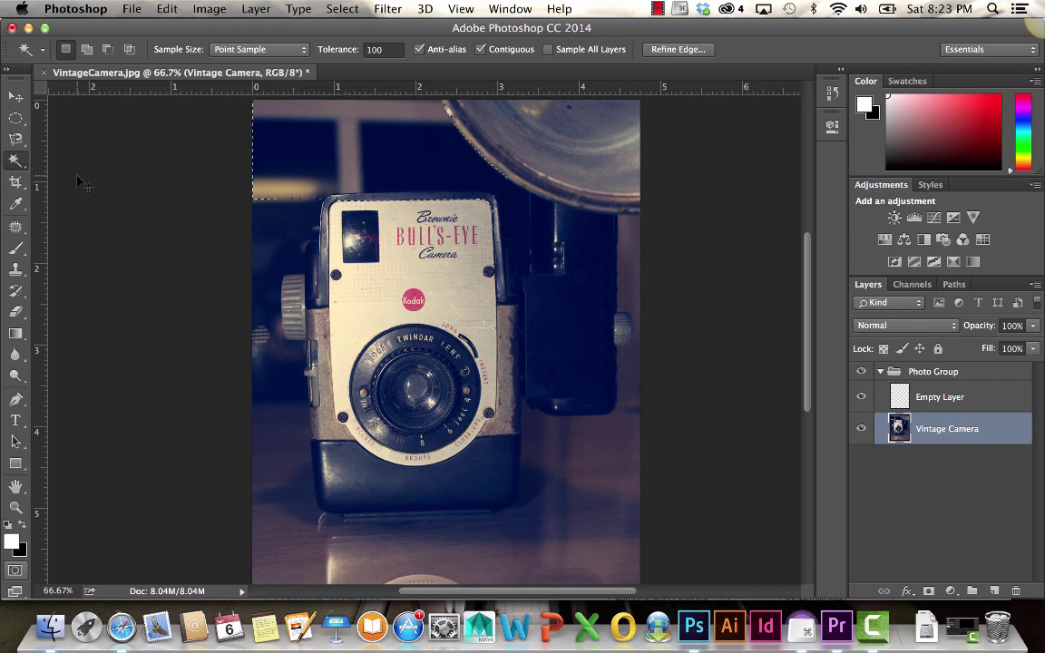
- Try Magic Wand selections on the red Kodak badge and the cream camera face
left_click(77, 175)
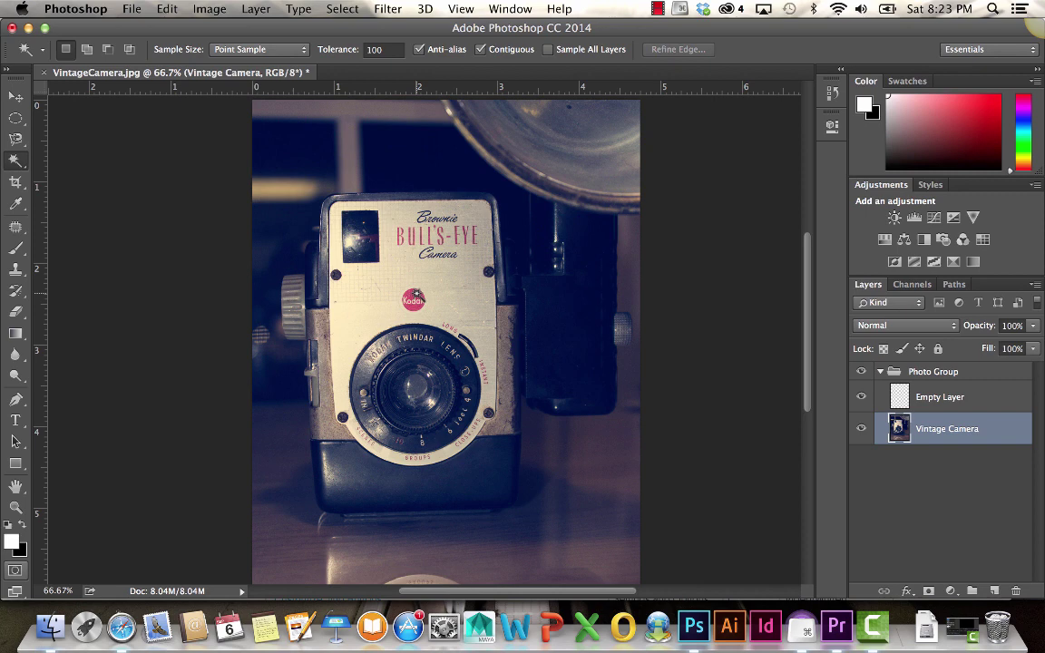
left_click(415, 294)
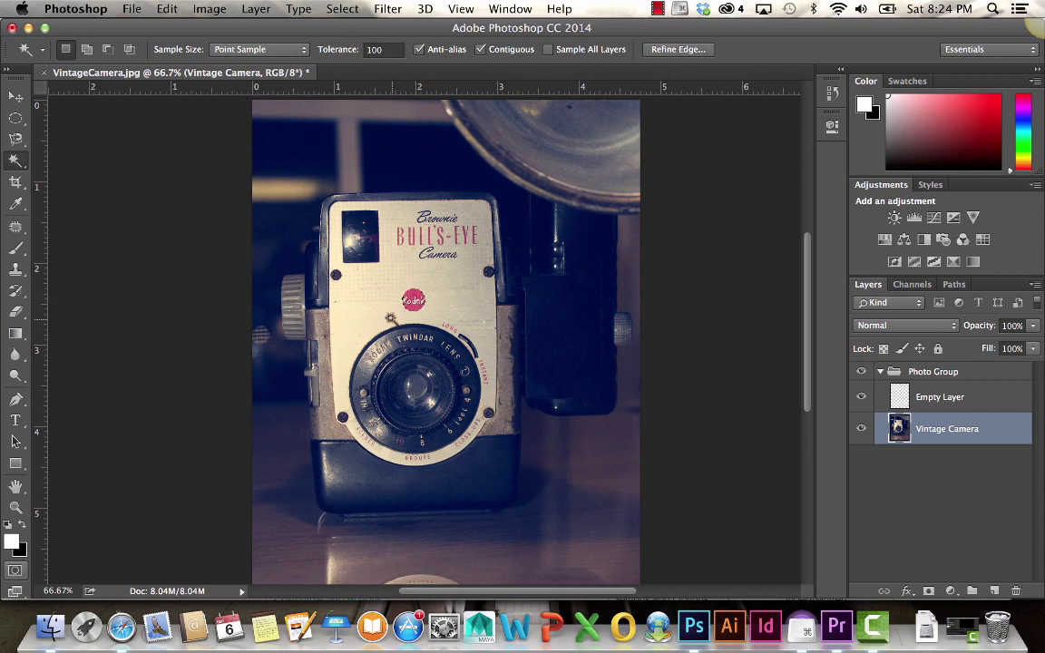
left_click(341, 283)
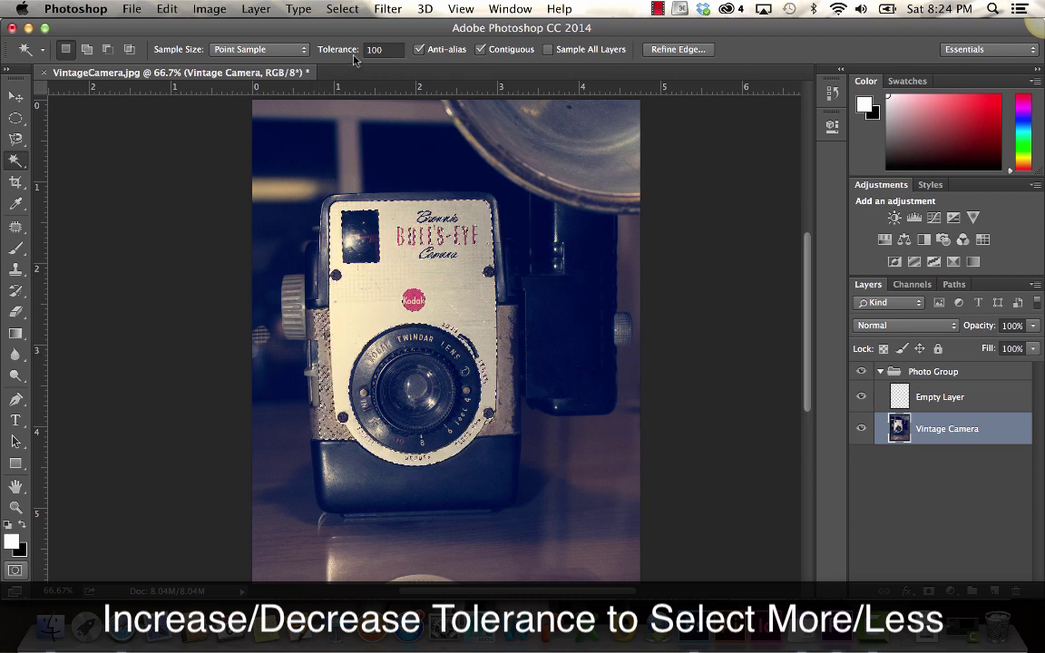
- At tolerance 40, select the cream face plus its right side, then deselect
left_click(392, 50)
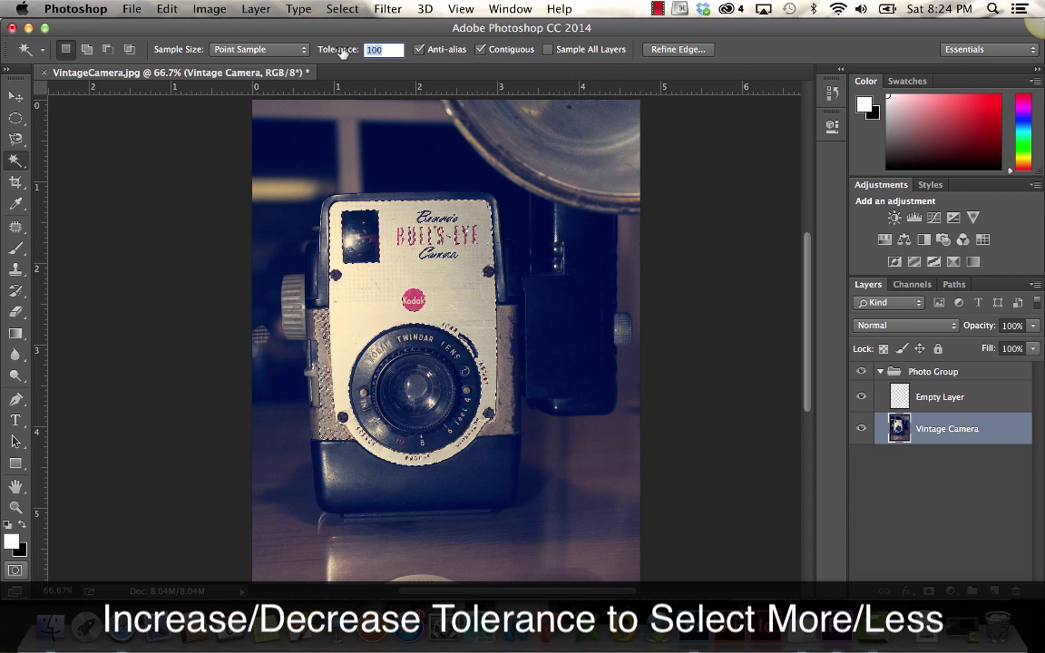
type("40")
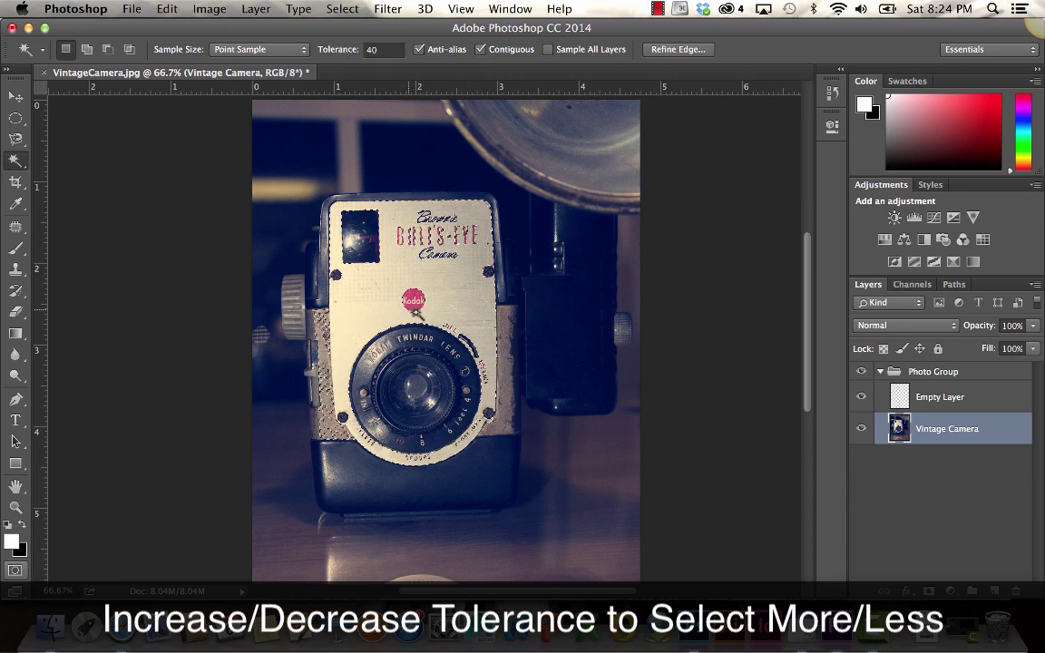
left_click(358, 282)
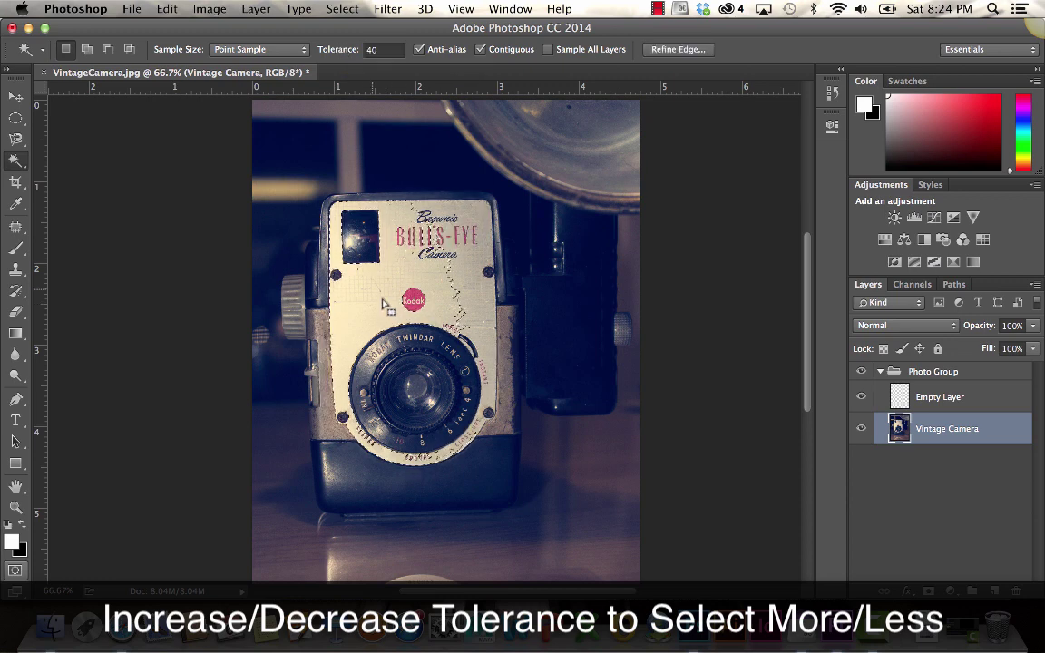
key("shift")
left_click(464, 284, "shift")
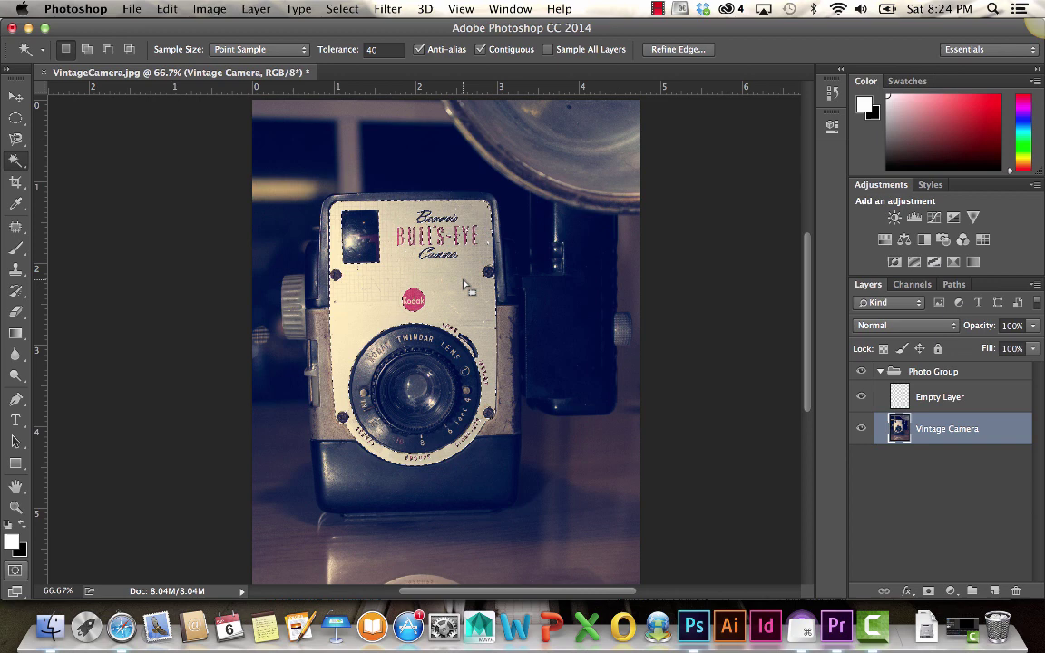
key("ctrl+d")
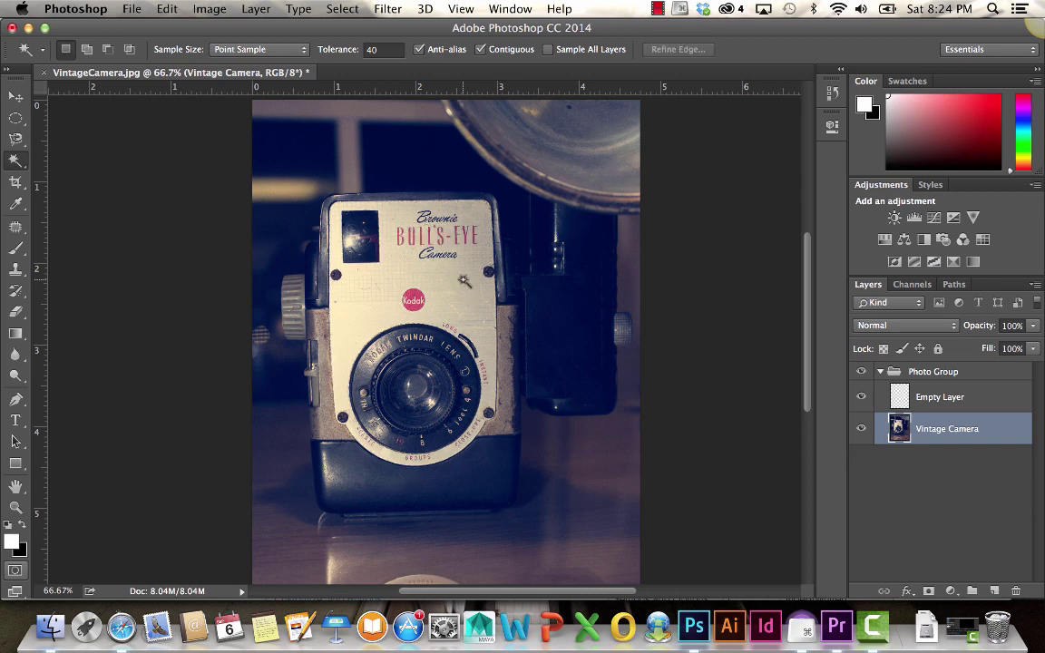
- Choose the Crop tool with the W x H x Resolution preset
left_click(15, 182)
left_click_drag(15, 181, 82, 181)
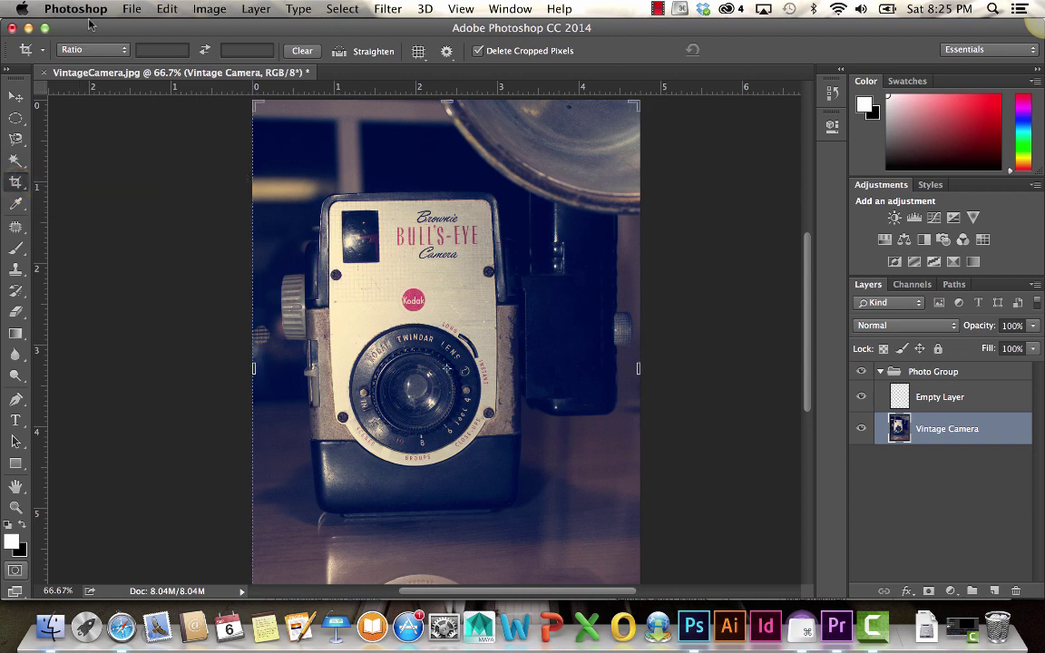
left_click(91, 49)
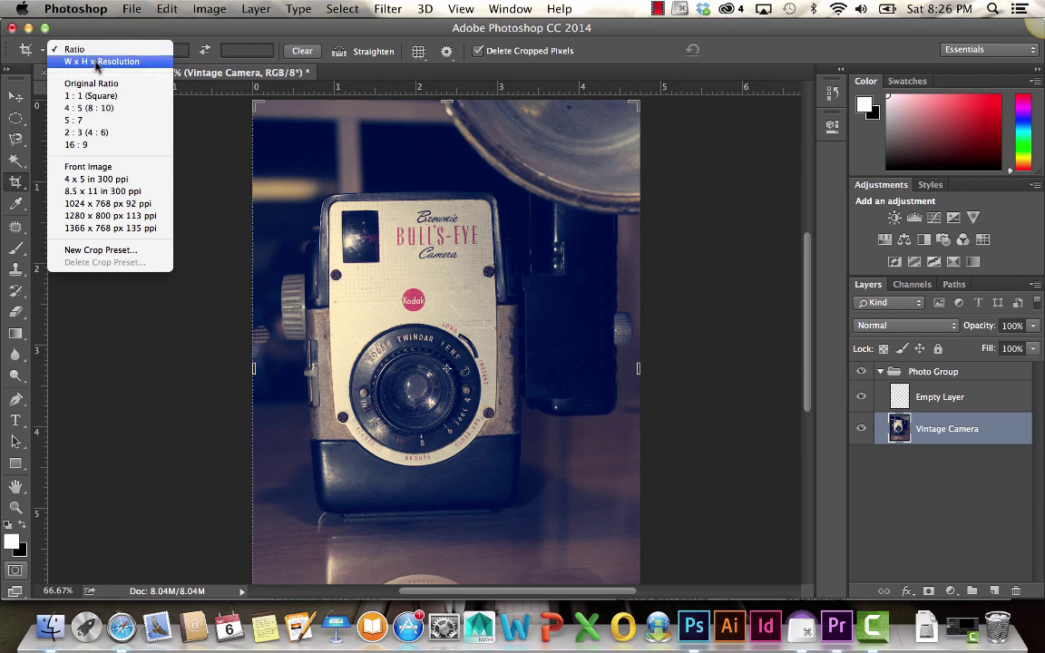
left_click(97, 61)
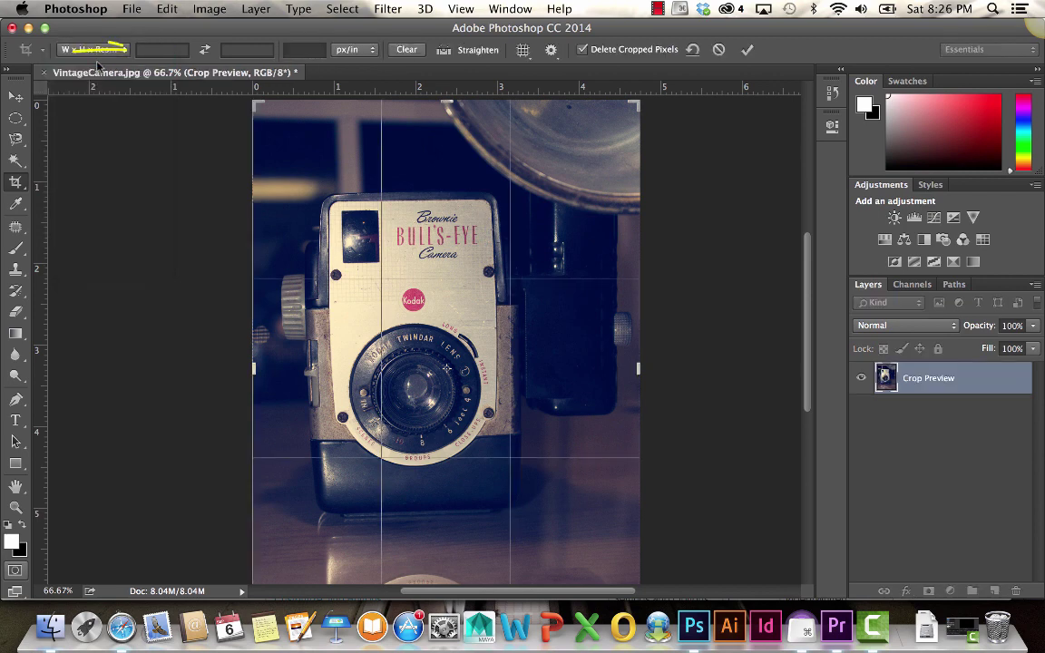
- Crop to 5 in × 5 in at 72 px/in, positioning the photo inside the square
left_click(162, 50)
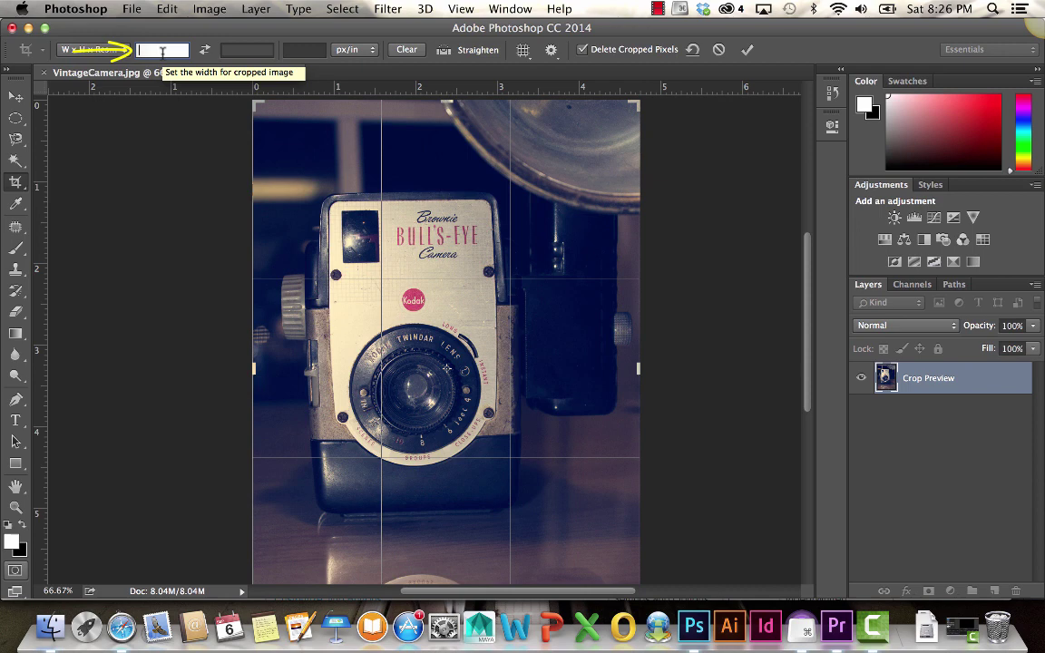
type("5")
left_click(230, 50)
type("5")
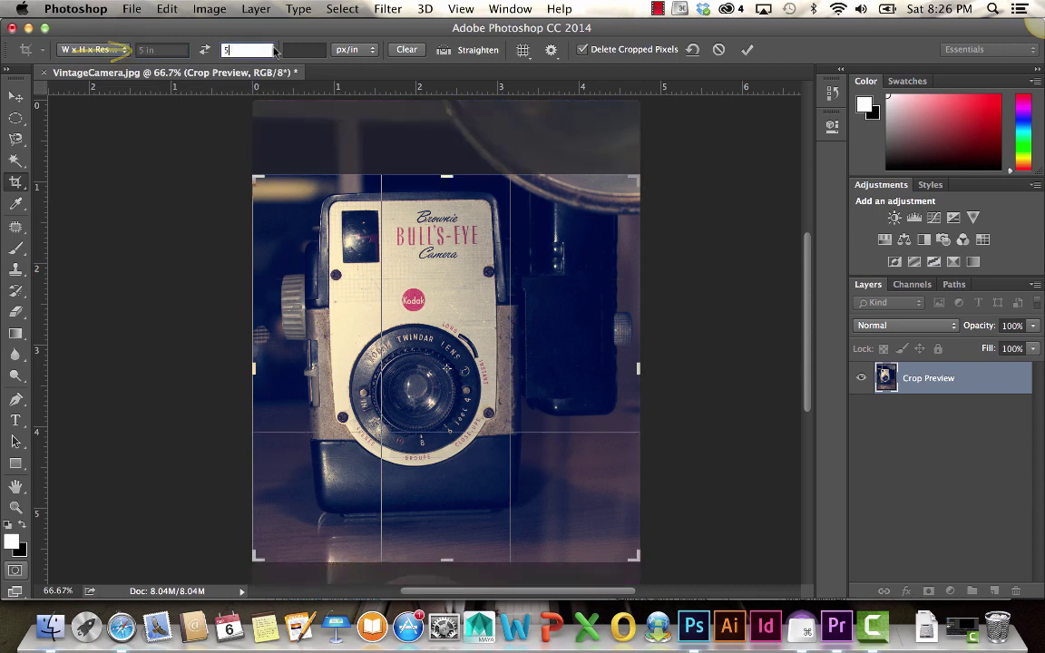
left_click(298, 52)
type("72")
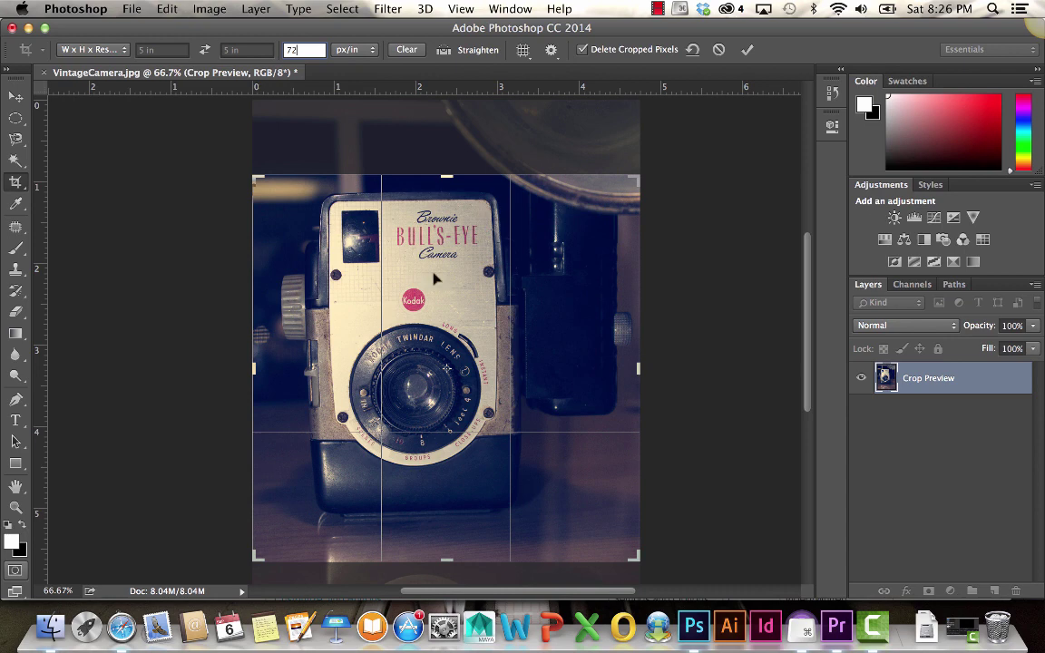
left_click_drag(404, 256, 448, 289)
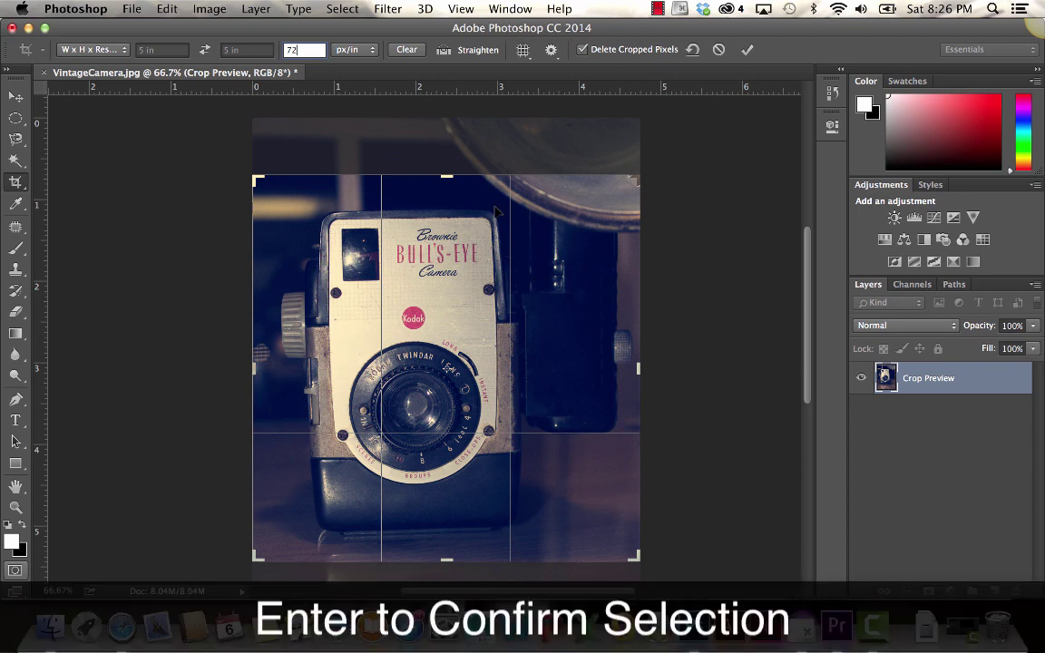
key("Return")
key("Return")
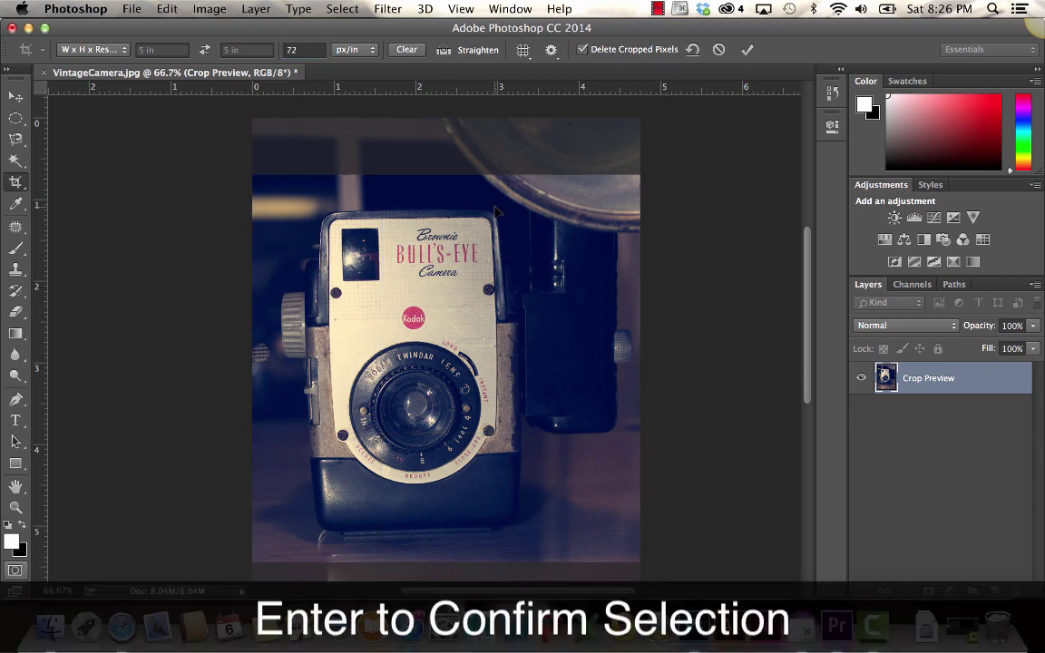
- Zoom in on the cropped photo to 300%, then back out to 200%
key("super+equal")
key("super+equal")
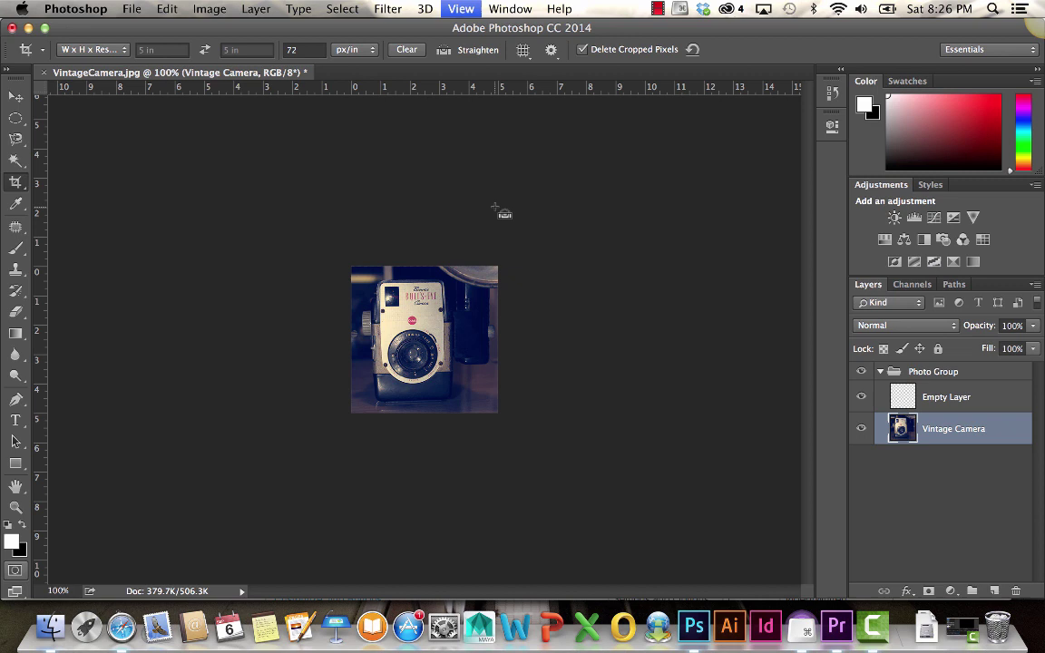
key("super+equal")
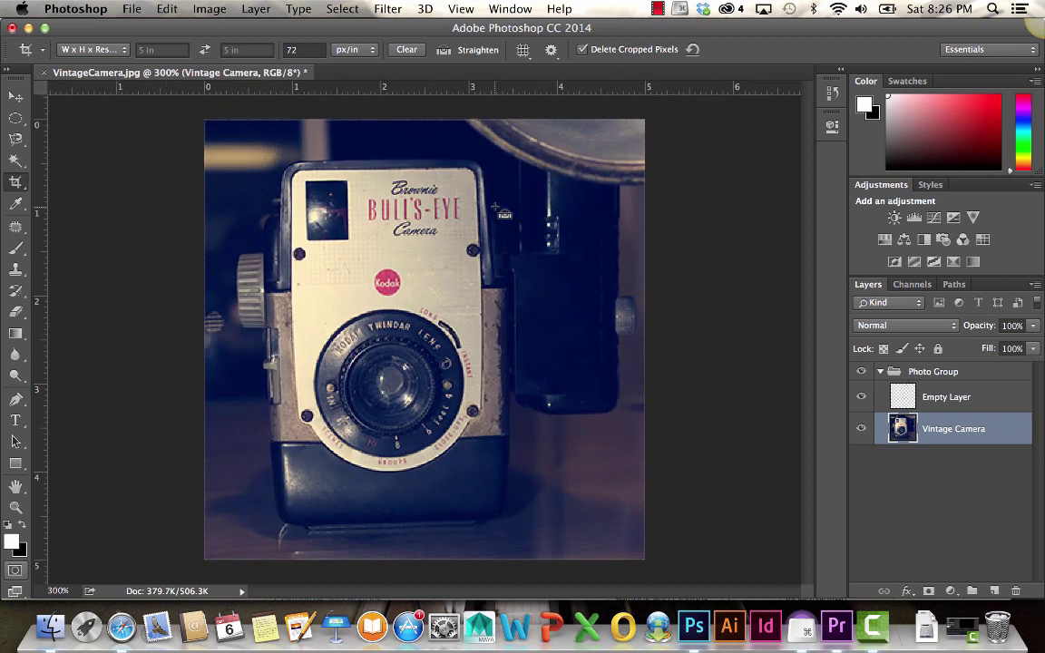
key("super+minus")
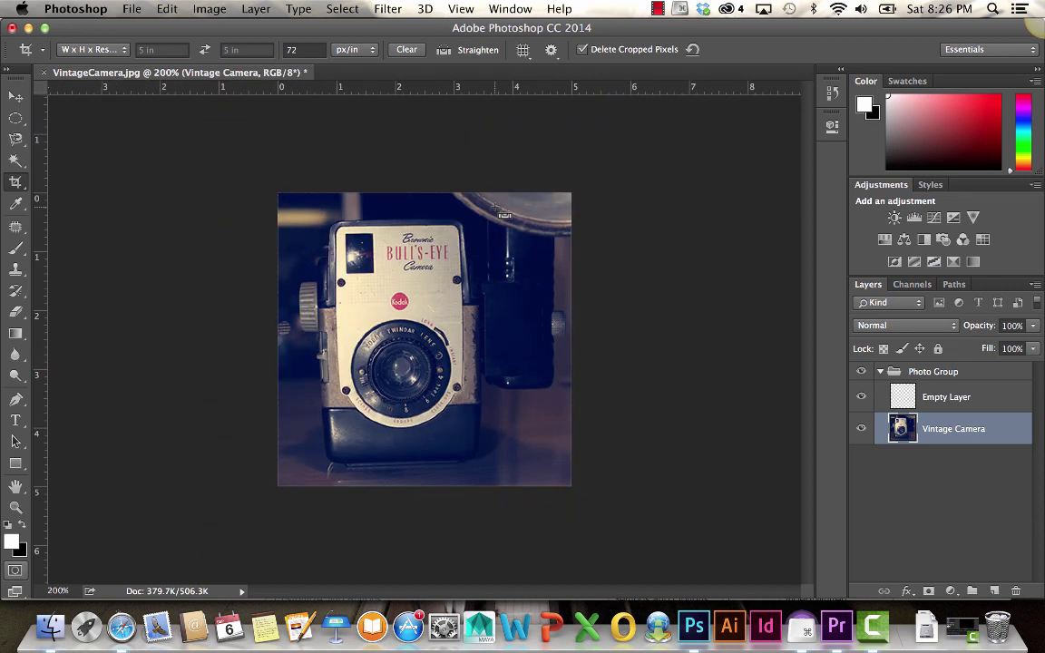
key("super")
- Undo the crop with Edit > Step Backward and zoom out to 50%
left_click(153, 10)
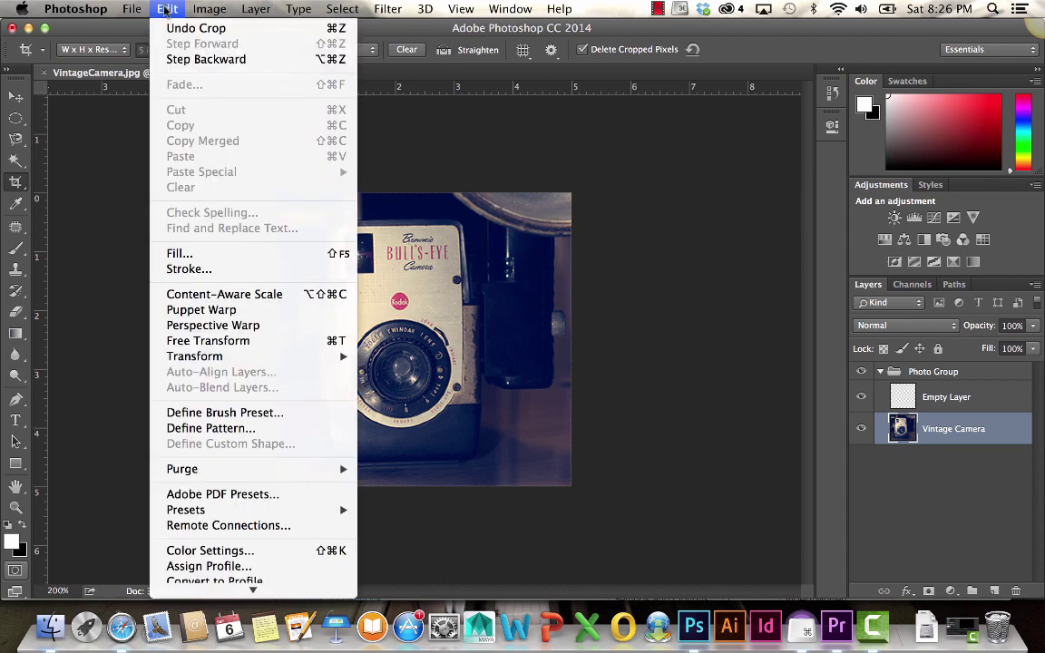
left_click(193, 59)
key("super+1")
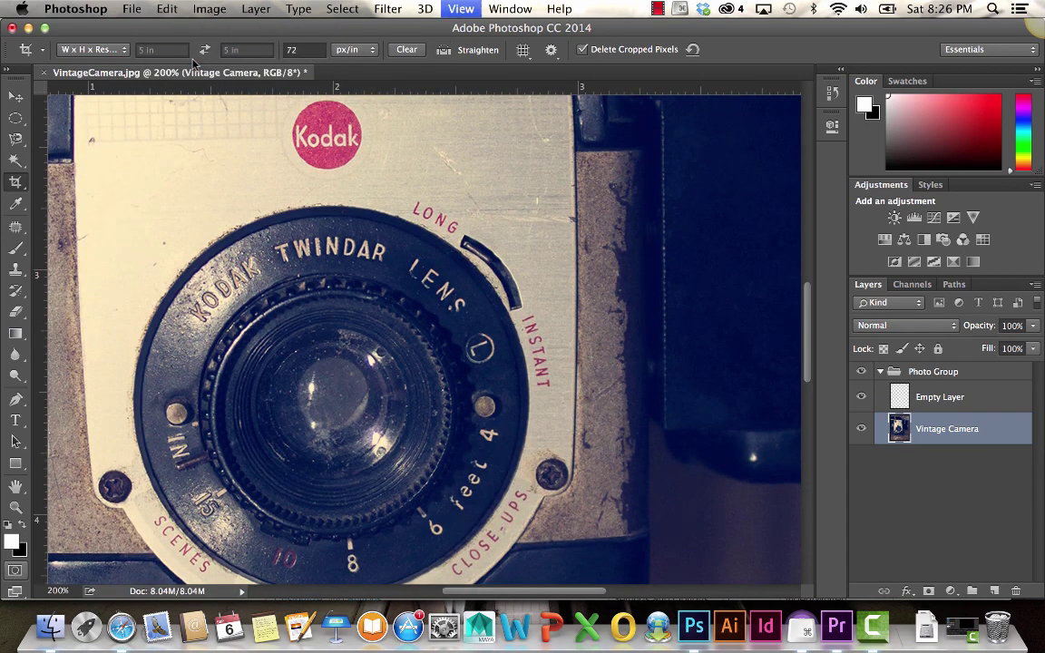
key("super+minus")
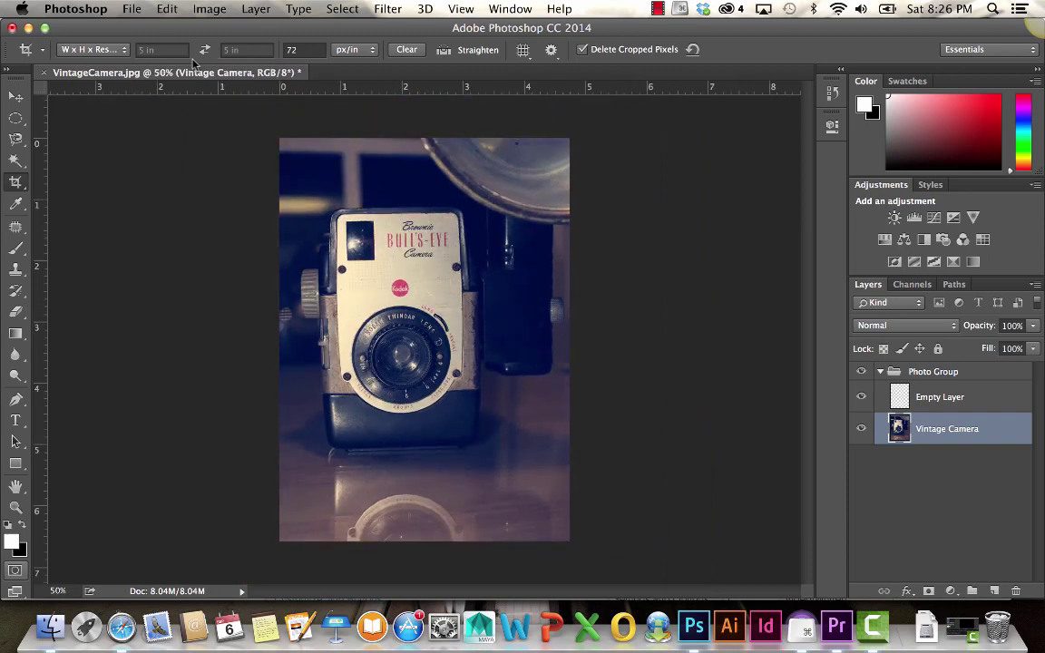
- Clear the fixed crop dimensions to a free ratio and drag the top-left crop corner inward
left_click(407, 50)
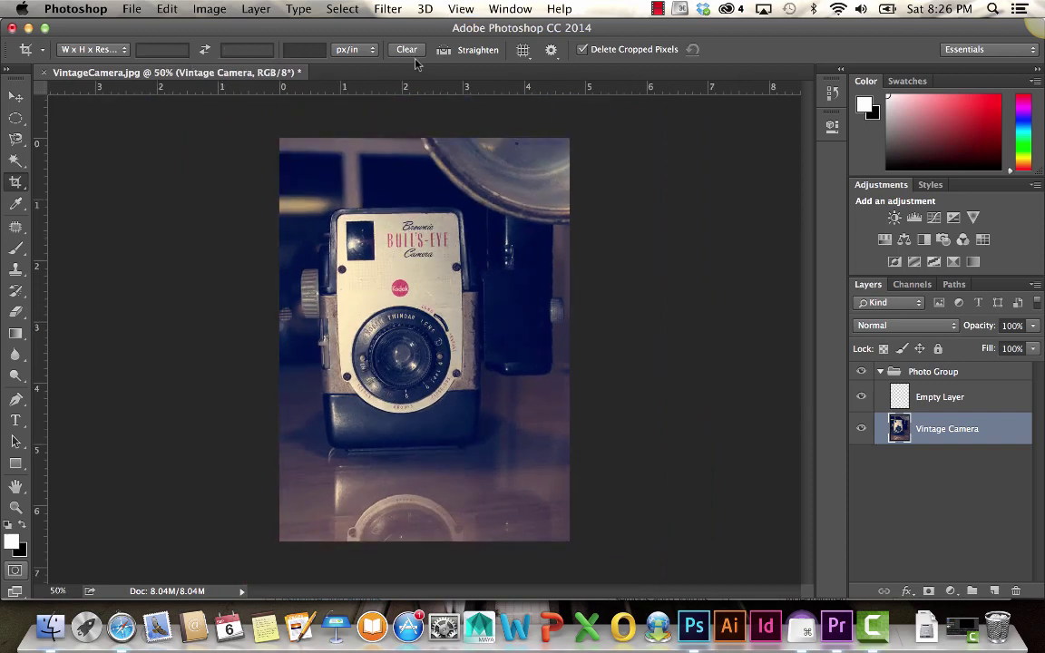
left_click(95, 49)
left_click(111, 49)
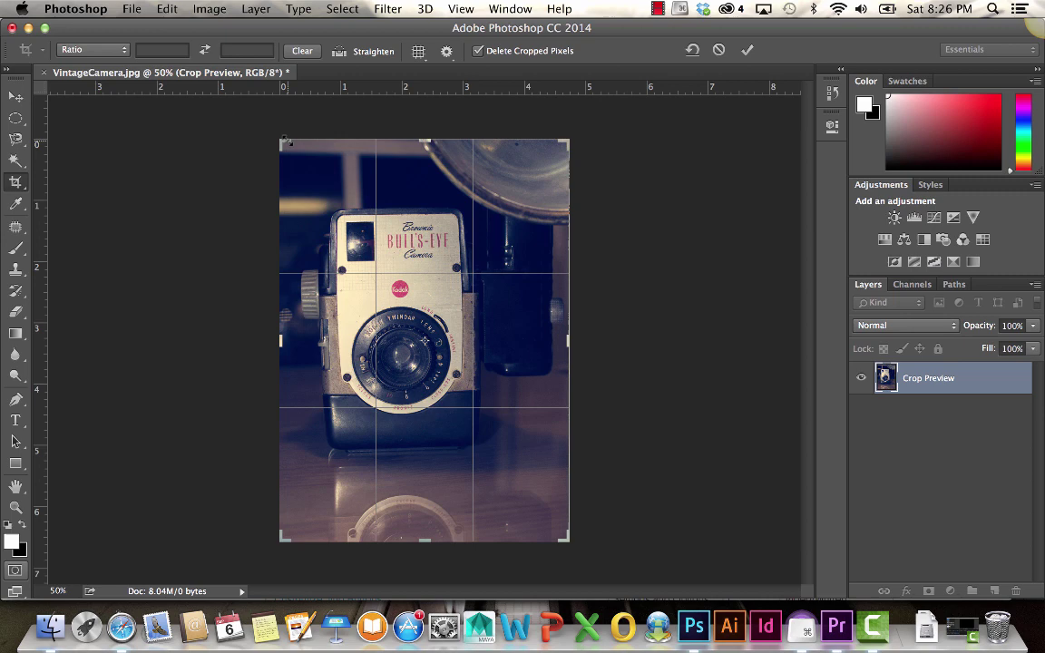
left_click_drag(281, 140, 306, 184)
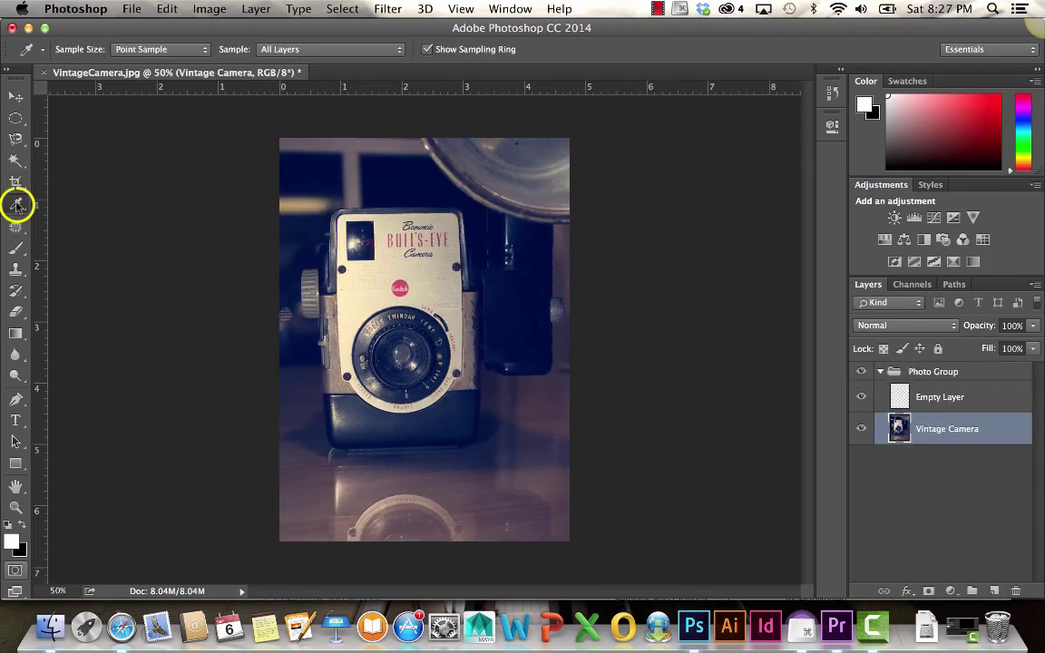
left_click(17, 205)
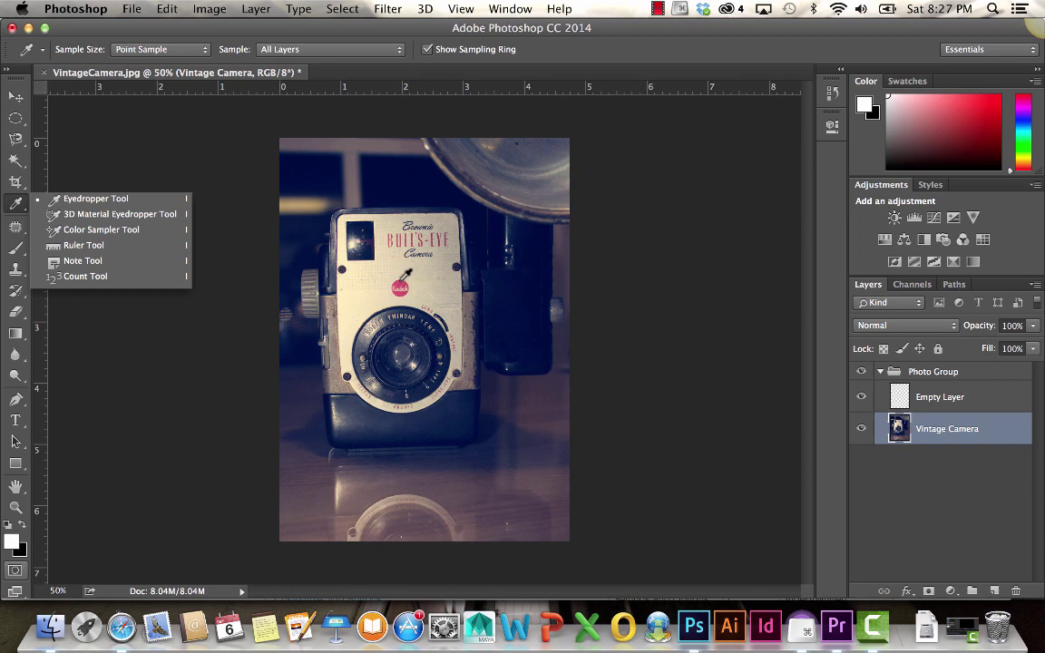
- Sample the Kodak logo's pink as the foreground colour and zoom in on the logo
left_click(403, 278)
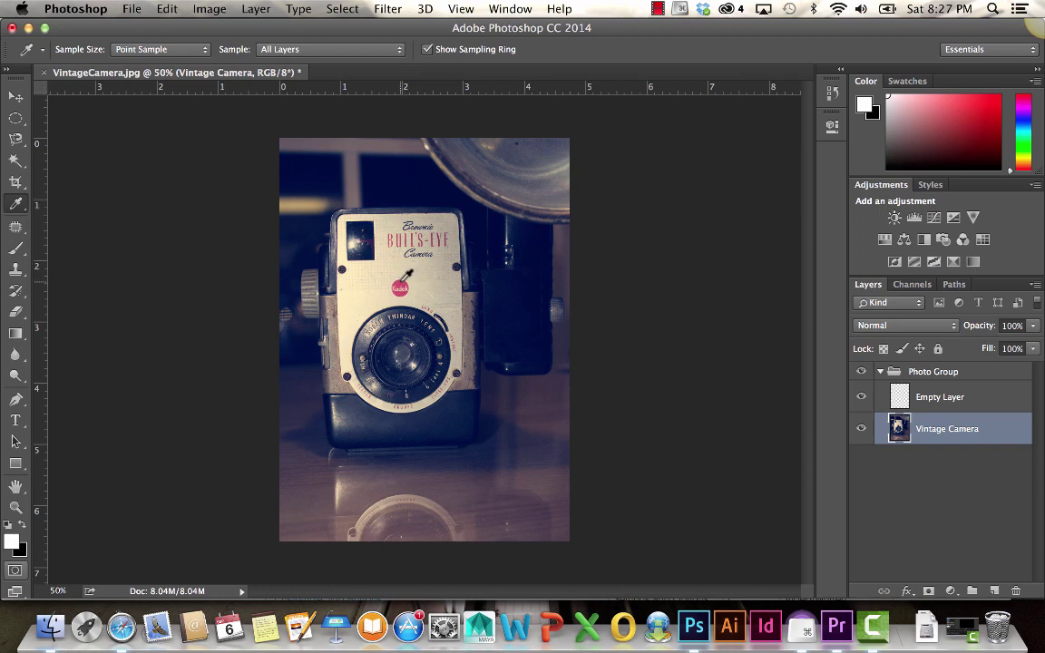
left_click(400, 286)
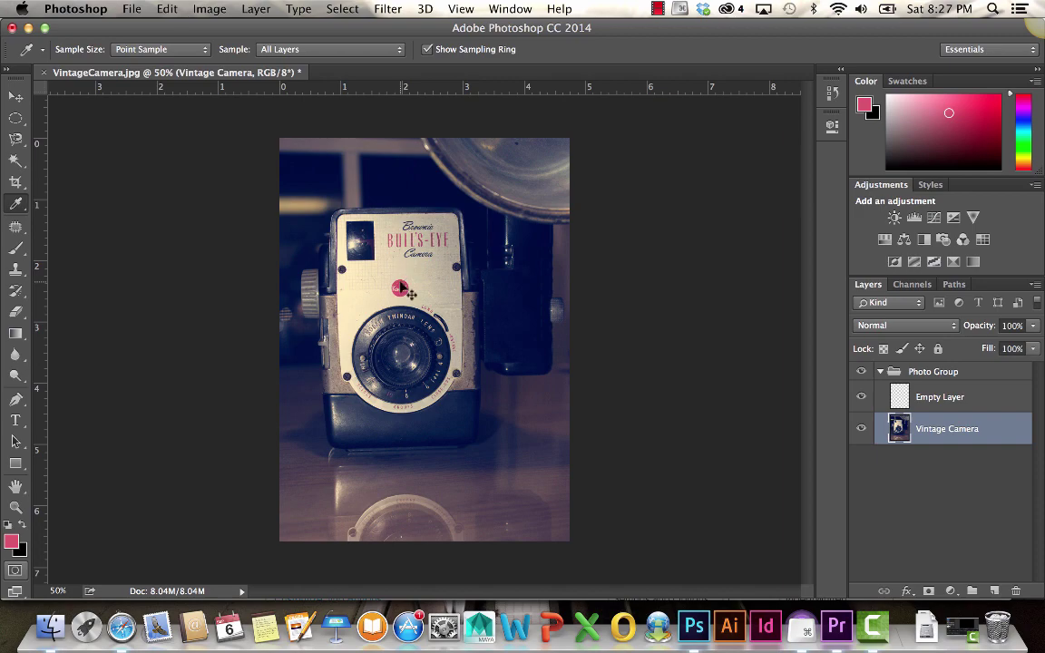
key("super+1")
key("super+equal")
key("super+equal")
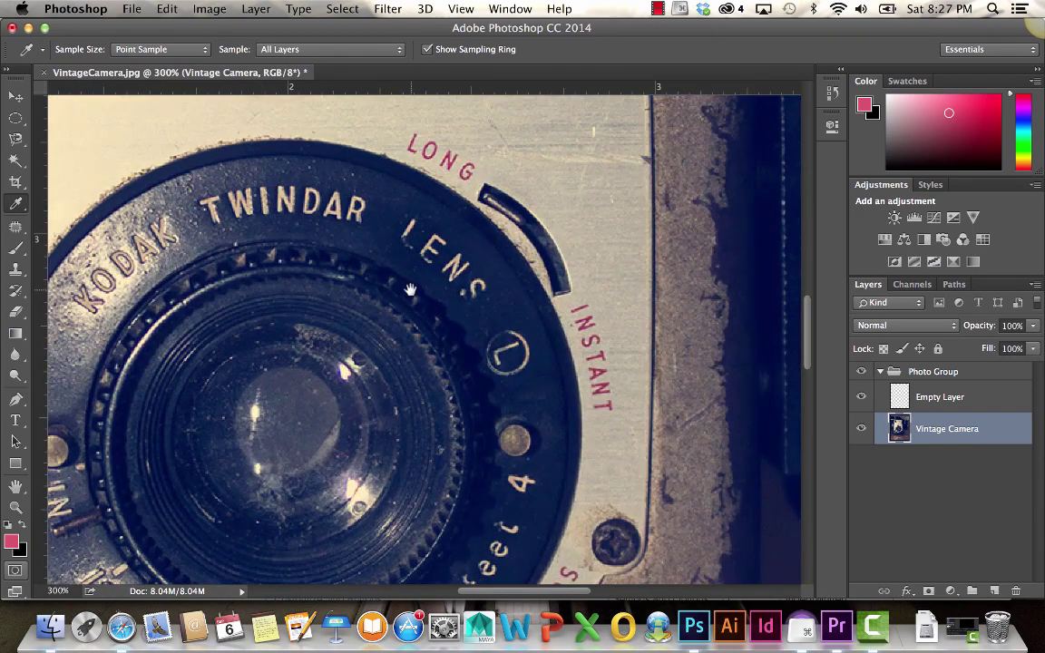
left_click_drag(385, 118, 451, 304)
left_click_drag(376, 177, 387, 185)
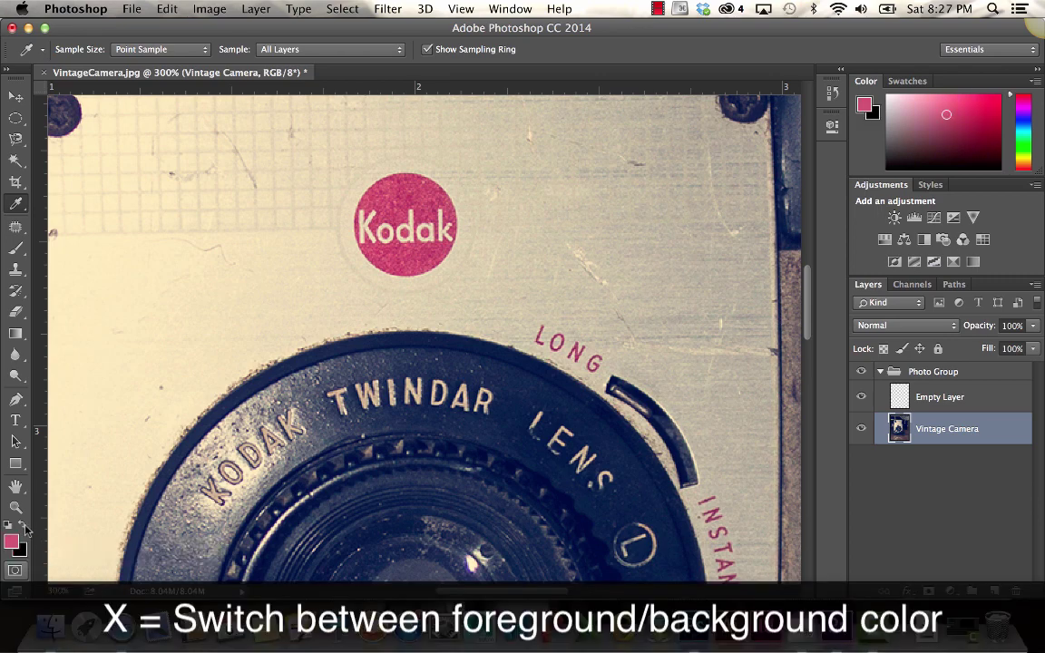
- Swap foreground and background colours and back, then reset to default black and white
key("x")
left_click(24, 525)
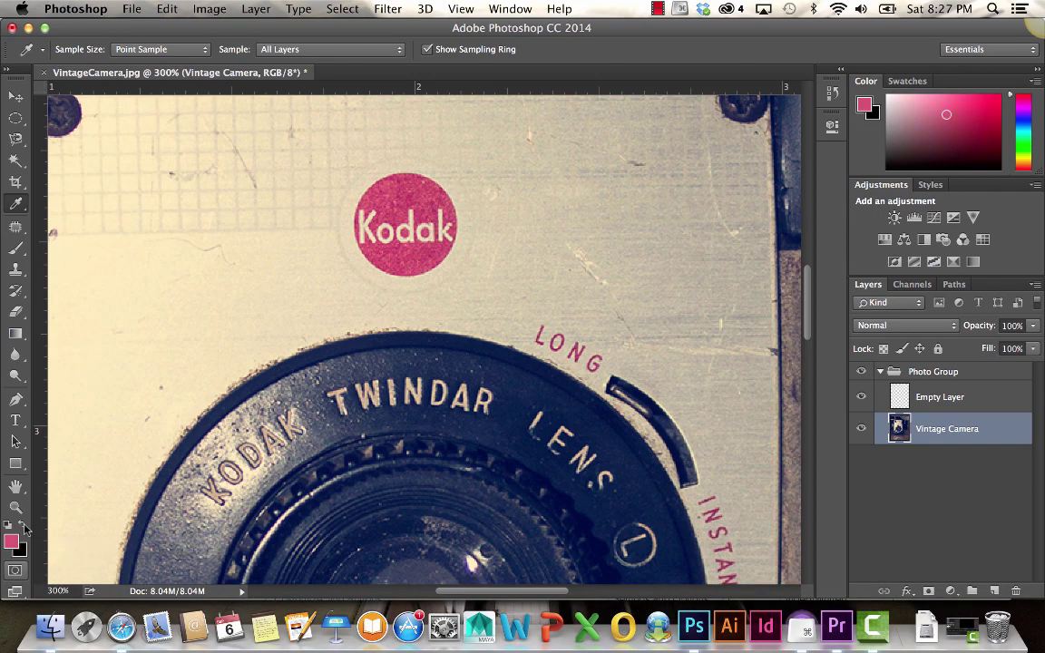
key("d")
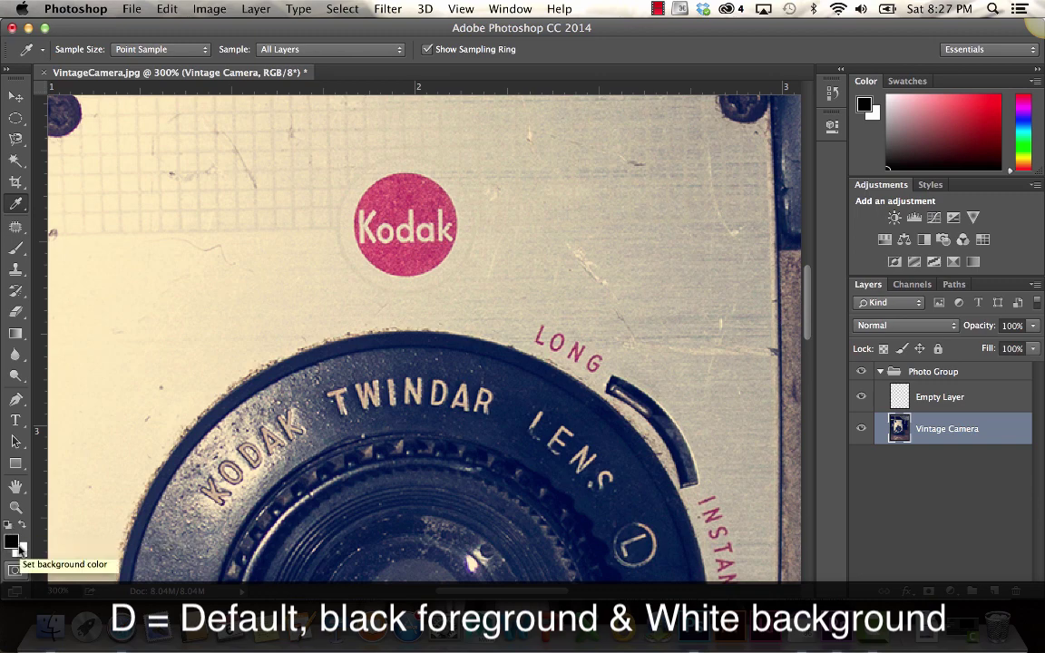
key("super+1")
left_click(17, 229)
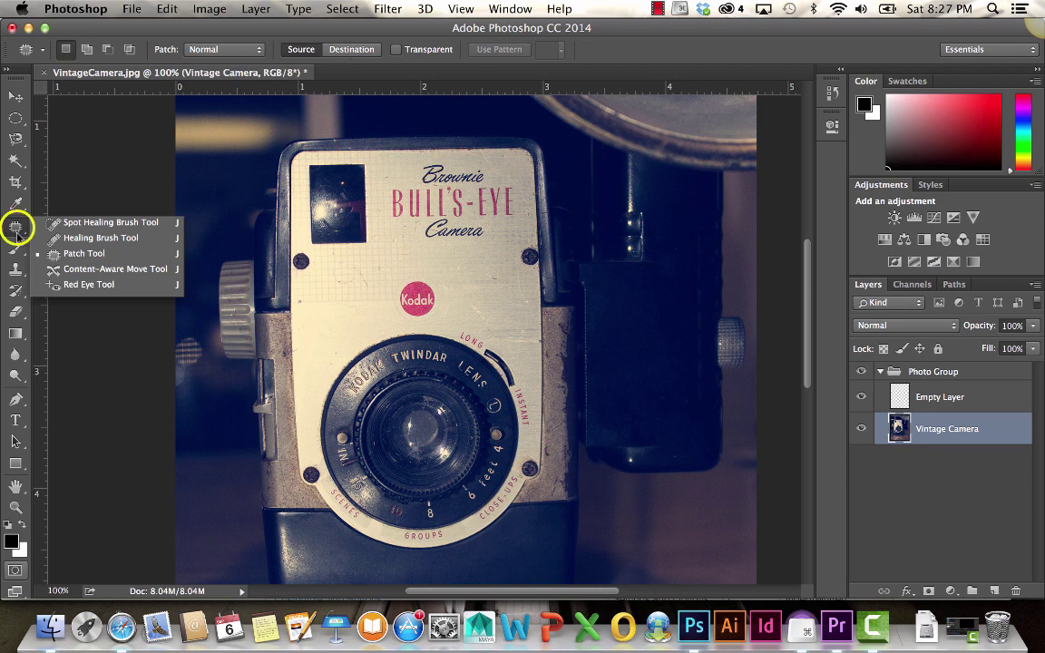
- Paint out the Kodak logo with an enlarged Spot Healing Brush, then undo it
left_click(100, 222)
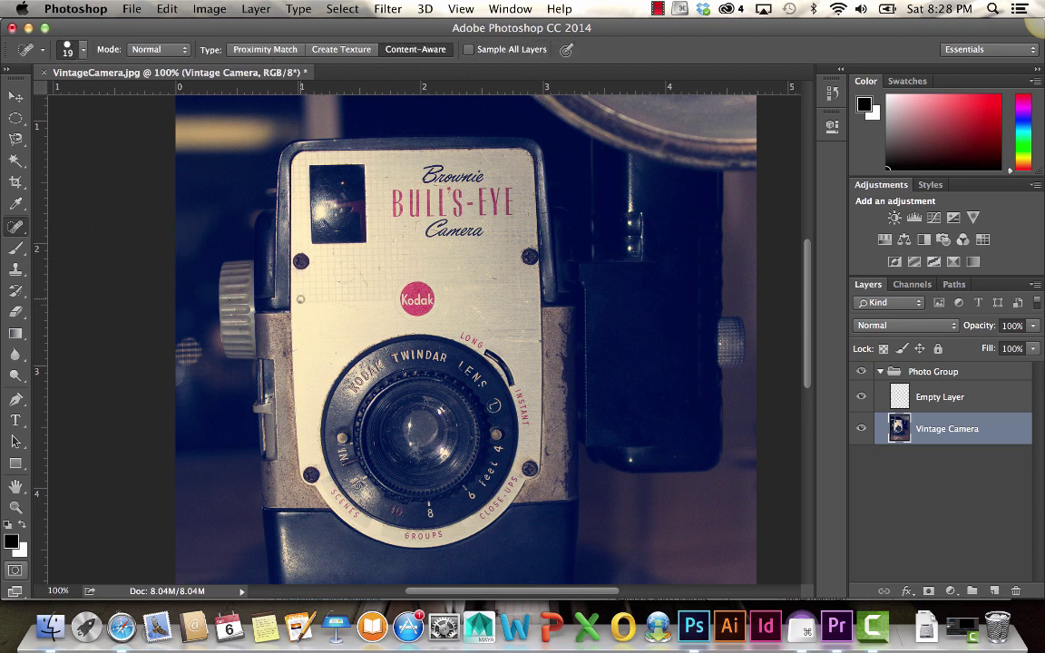
key("bracketright")
key("bracketright")
key("bracketright")
key("bracketright")
key("bracketright")
key("bracketright")
key("bracketright")
key("bracketright")
key("bracketright")
key("bracketright")
key("bracketright")
left_click(418, 299)
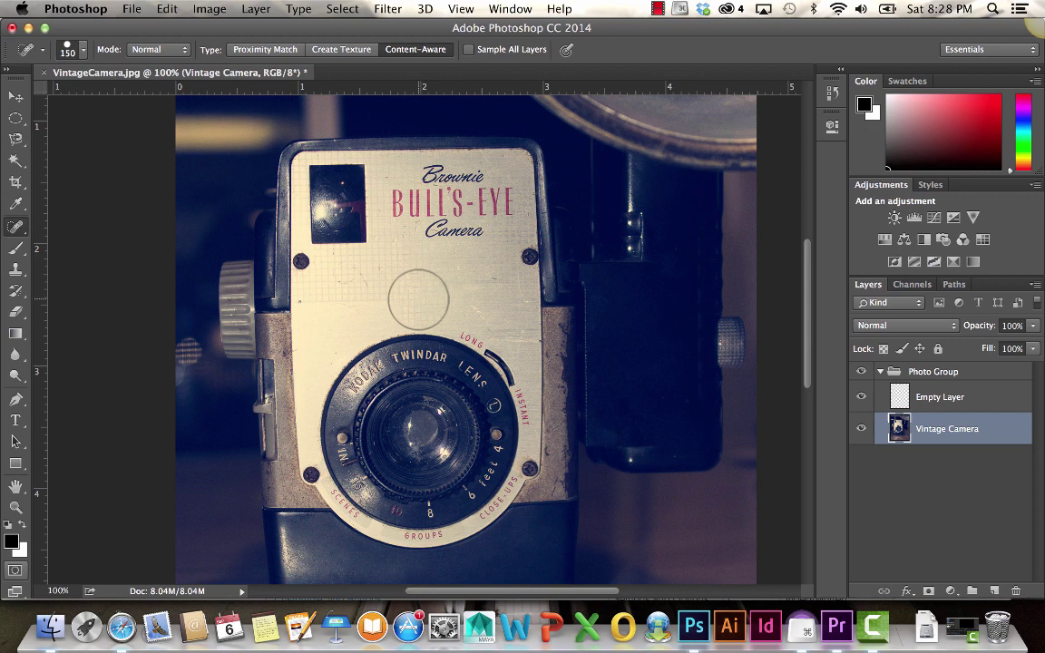
key("super+z")
left_click(15, 226)
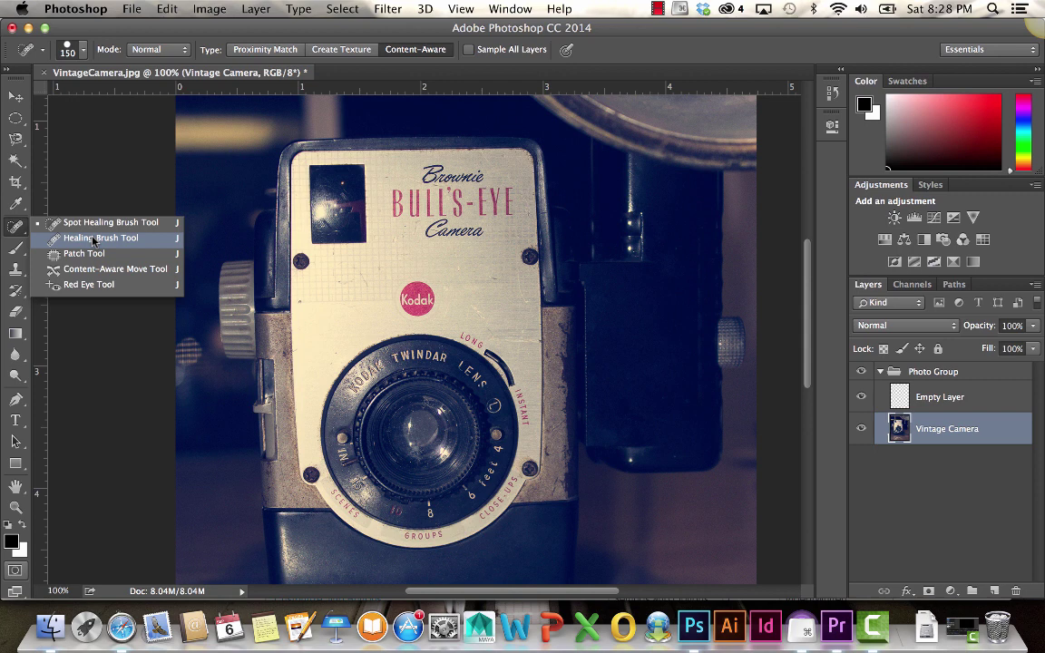
- Size the Healing Brush to 70 and sample a source from the dark area right of the camera
left_click(94, 238)
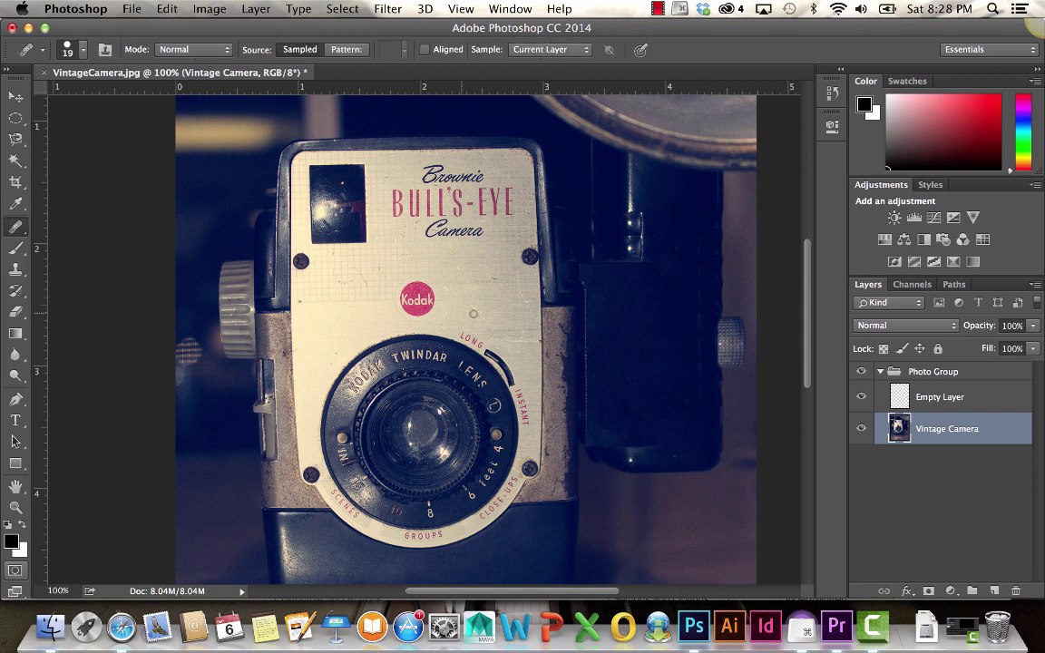
key("bracketright")
key("bracketright")
key("bracketright")
key("bracketright")
key("bracketright")
key("bracketright")
key("bracketright")
key("bracketright")
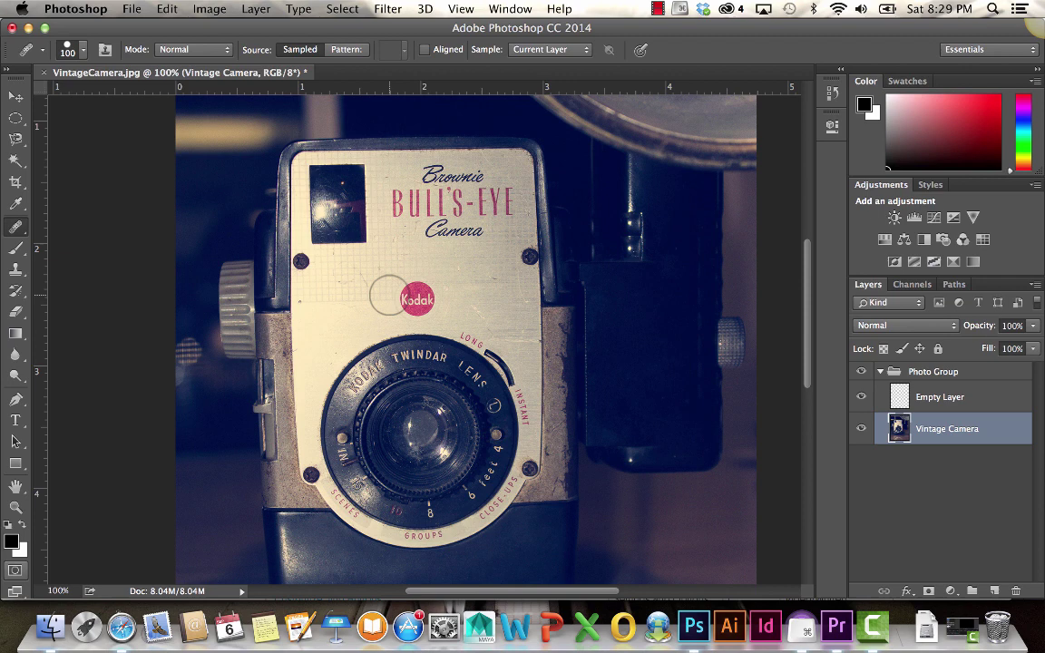
key("bracketleft")
key("bracketleft")
key("bracketleft")
key("bracketleft")
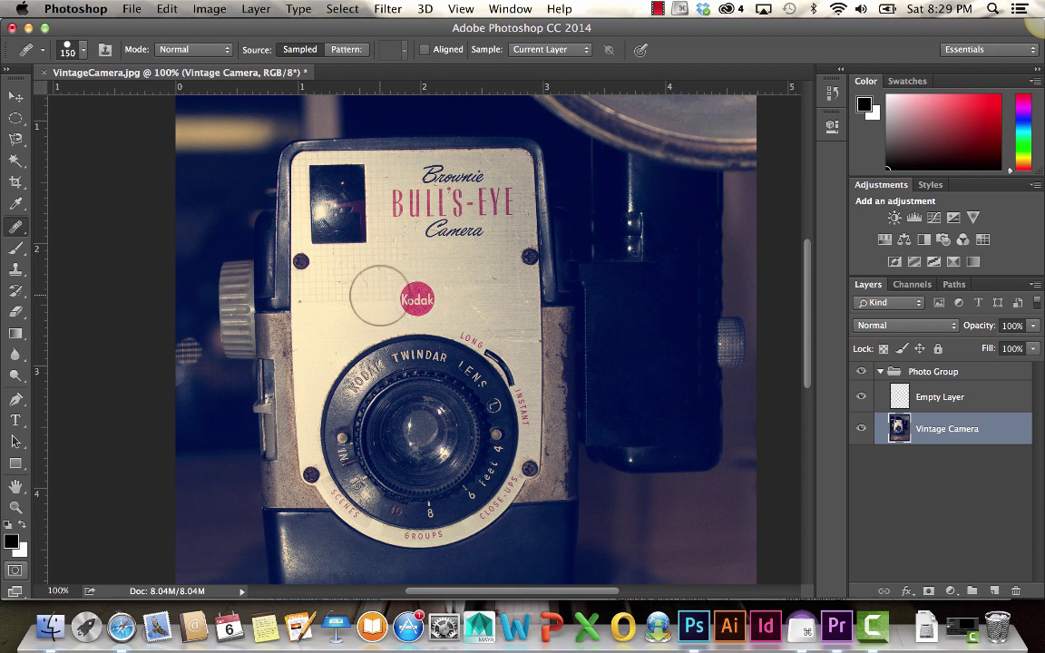
key("bracketleft")
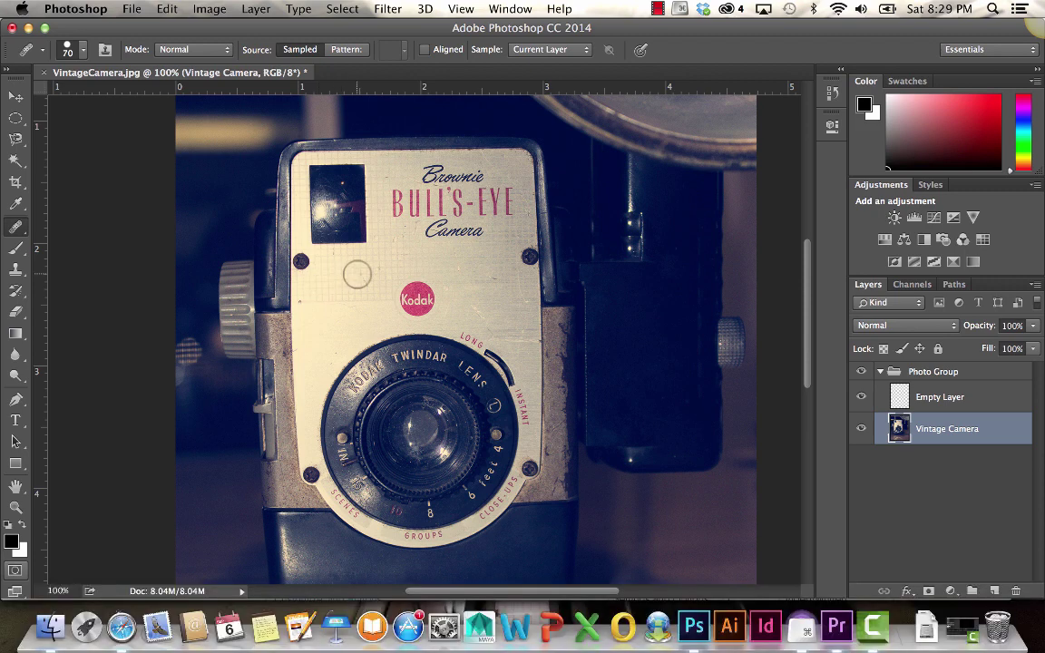
left_click(332, 250, "alt")
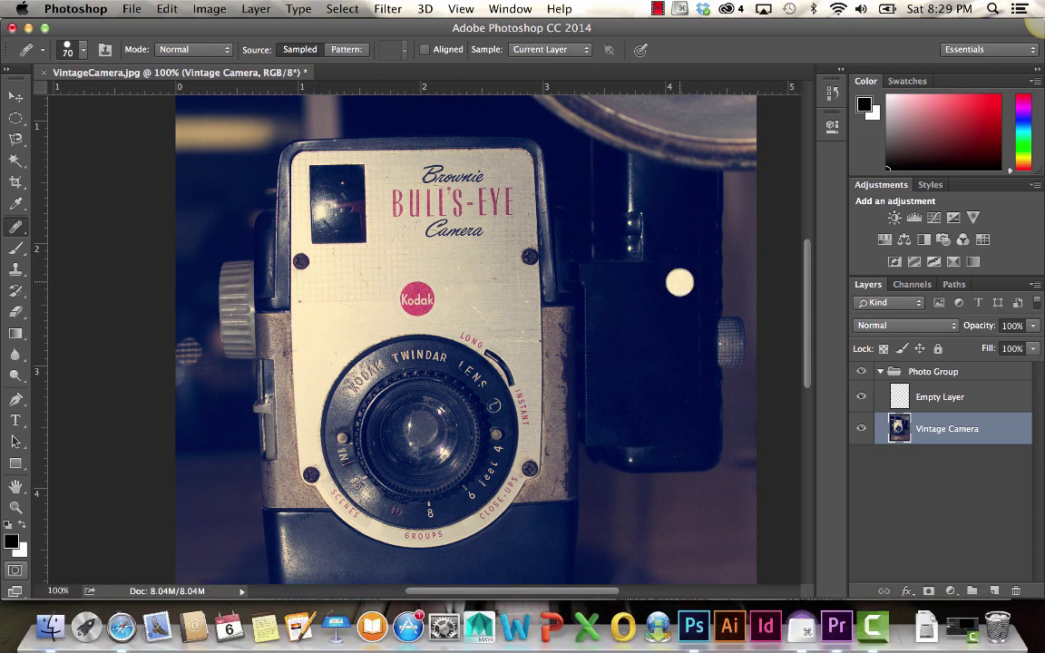
left_click(16, 270)
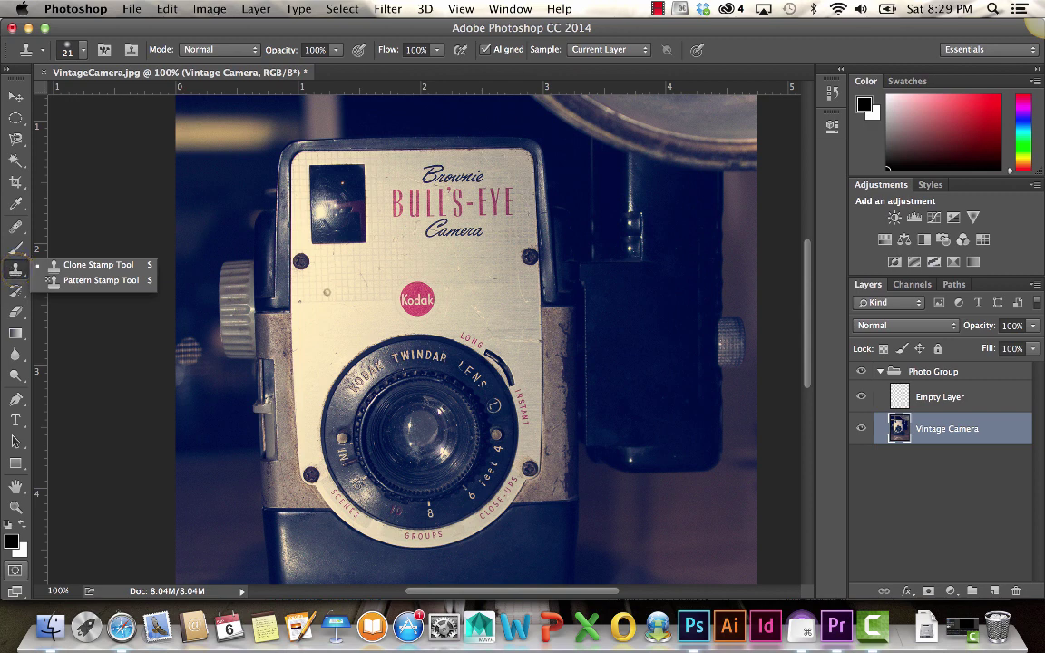
- Enlarge the Clone Stamp brush to 70 px with the ] key
key("bracketright")
key("bracketright")
key("bracketright")
key("bracketright")
key("bracketright")
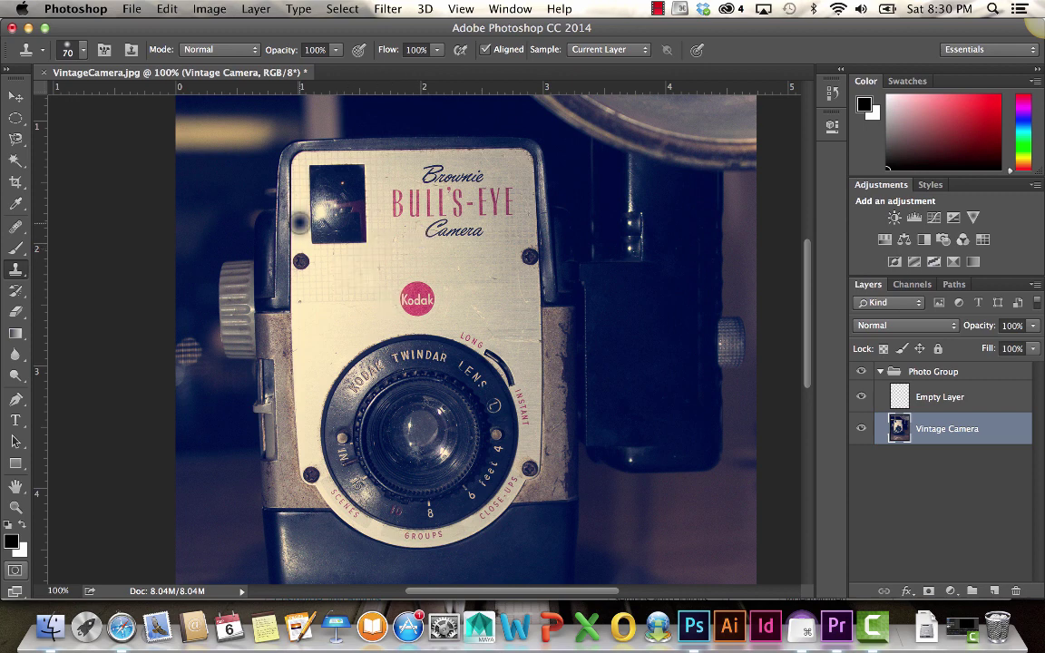
- Patch over the red Kodak logo with the plain cream faceplate texture beside it
right_click(15, 227)
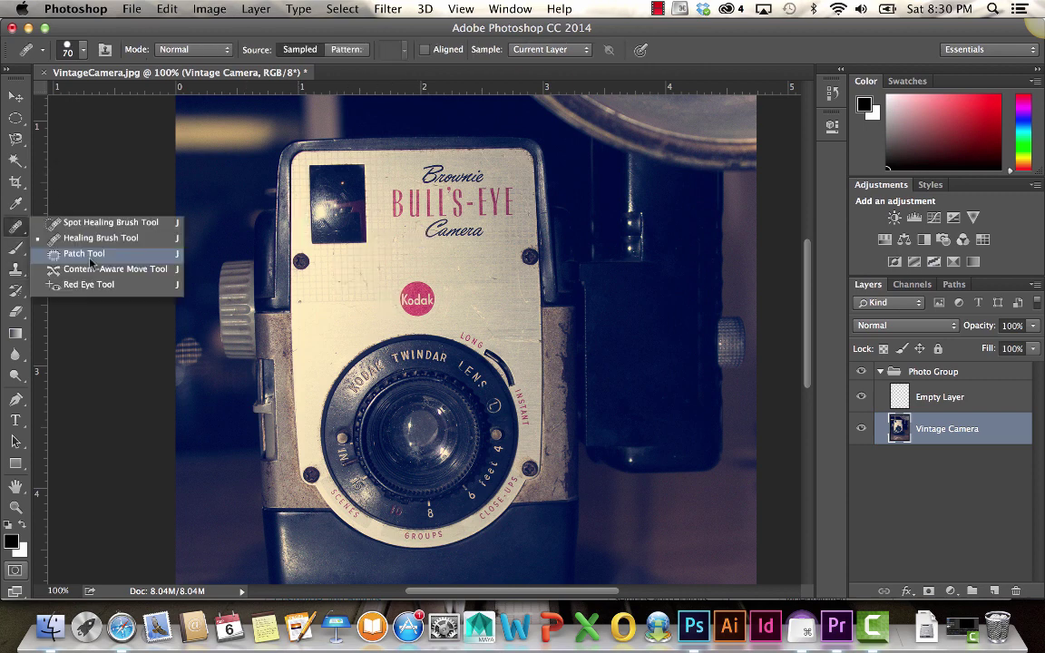
left_click(63, 250)
mouse_move(459, 285)
left_mouse_down()
mouse_move(427, 269)
mouse_move(394, 274)
mouse_move(392, 313)
mouse_move(436, 334)
mouse_move(458, 286)
mouse_move(345, 295)
left_mouse_up()
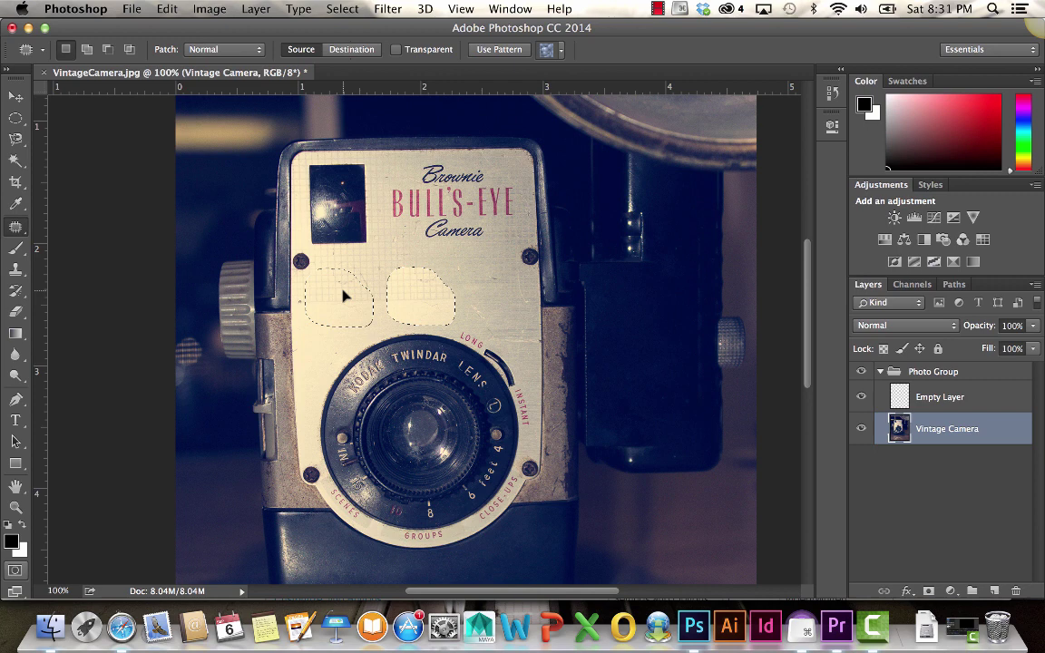
- Undo the patch to bring back the Kodak logo, and select the Brush Tool
key("ctrl+z")
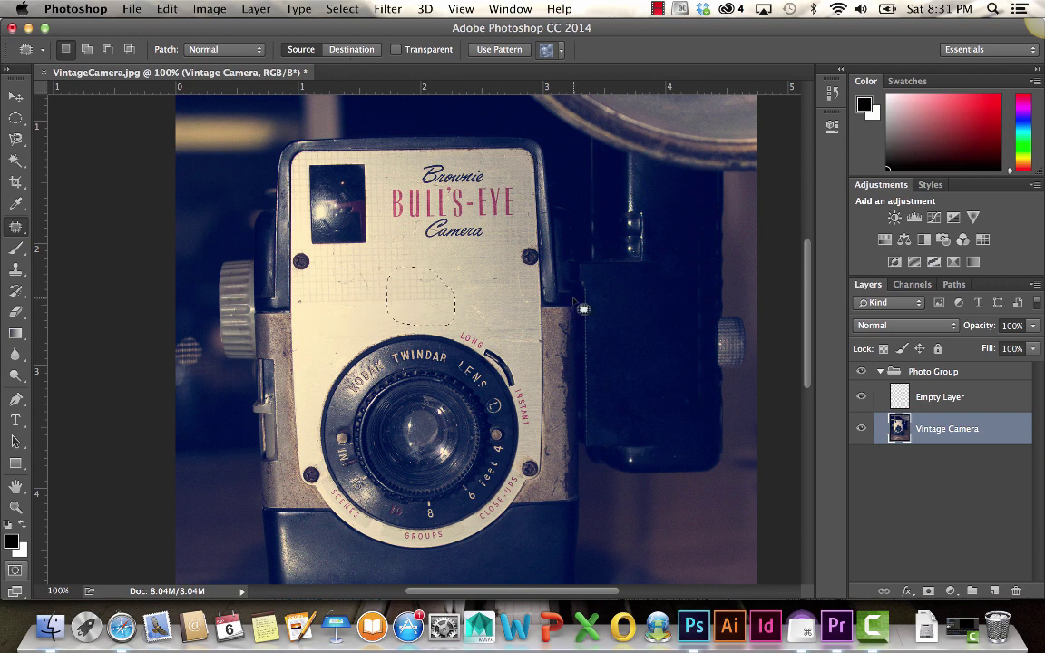
key("ctrl+d")
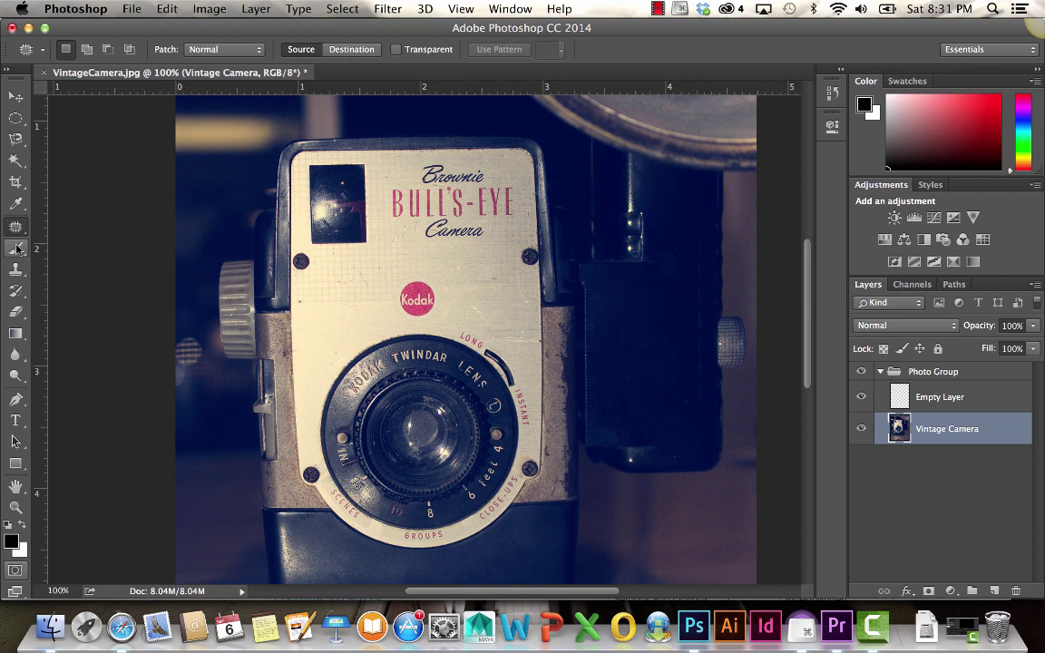
left_click(17, 249)
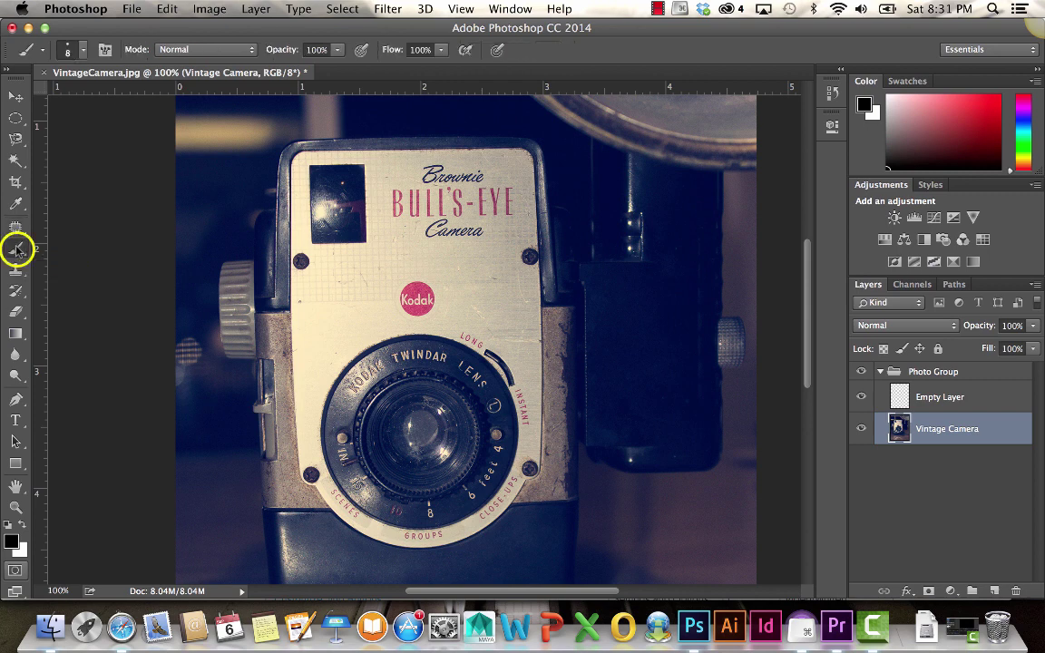
left_click(17, 249)
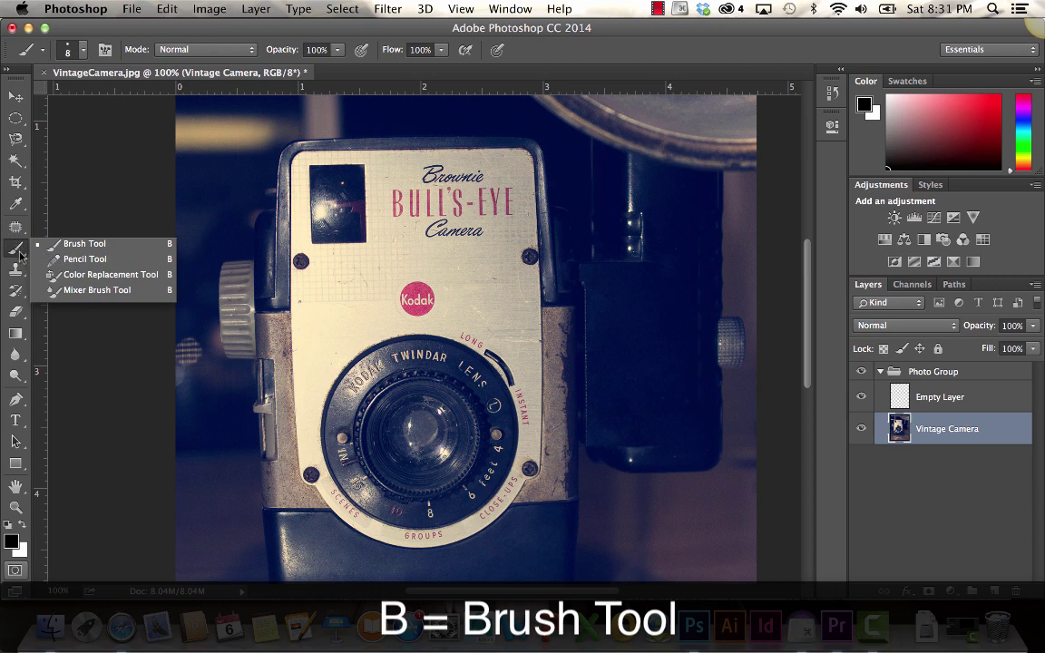
left_click(19, 252)
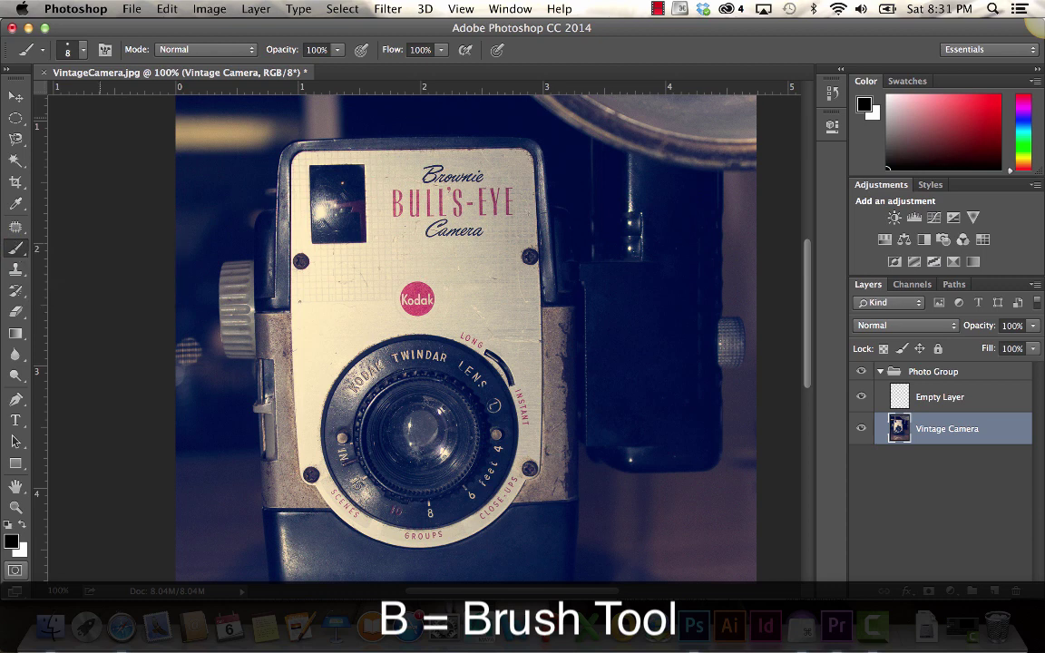
- Set the brush size to 121 px with hardness lowered to 95%
left_click(84, 51)
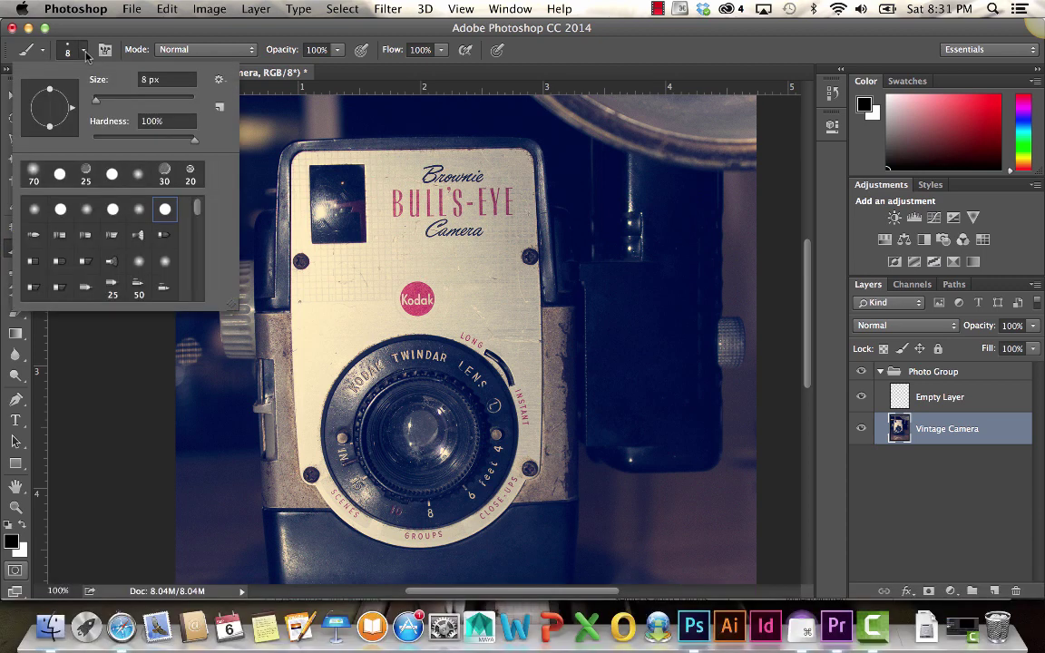
left_click_drag(95, 100, 146, 99)
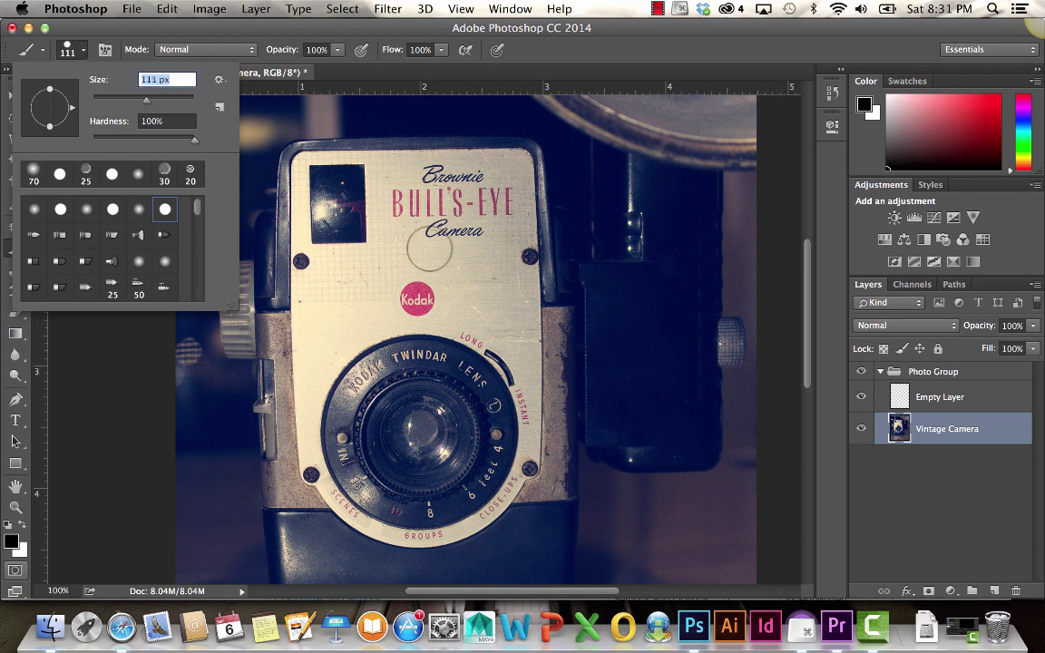
left_click(191, 140)
mouse_move(191, 141)
left_mouse_down()
mouse_move(90, 138)
mouse_move(190, 141)
left_mouse_up()
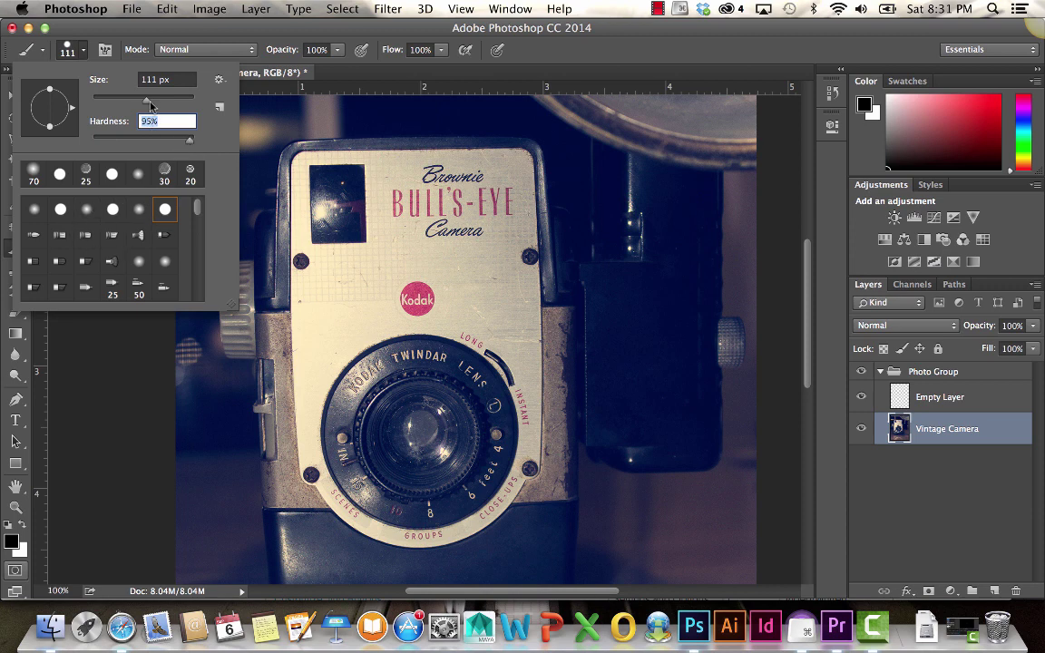
left_click_drag(150, 106, 154, 100)
key("Tab")
- Turn on Shape Dynamics and Scattering in the Window > Brush panel
key("Return")
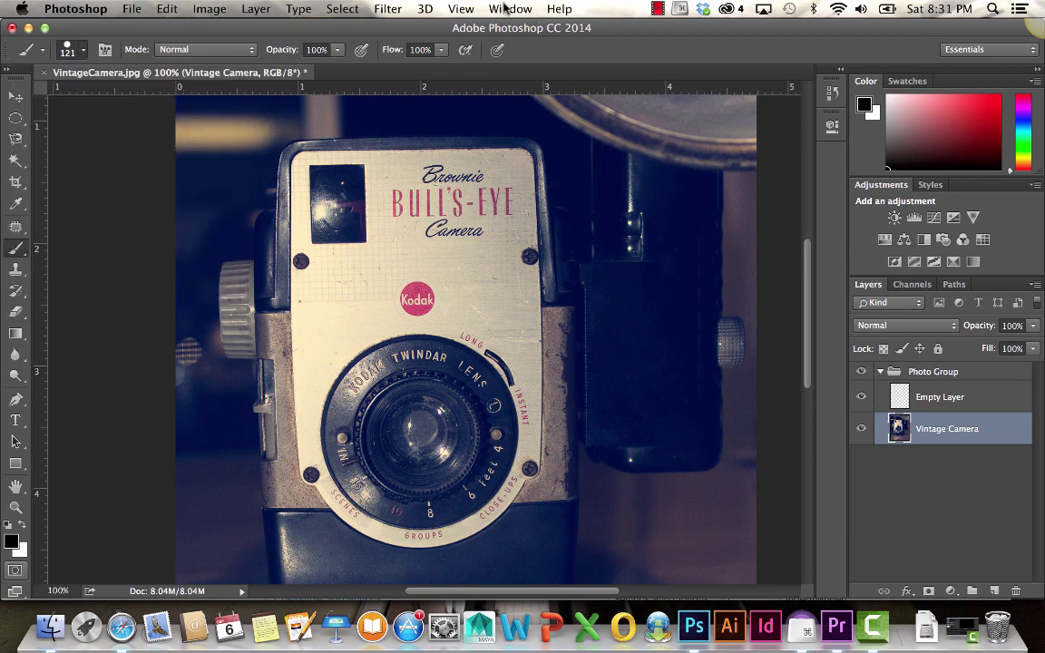
left_click(505, 8)
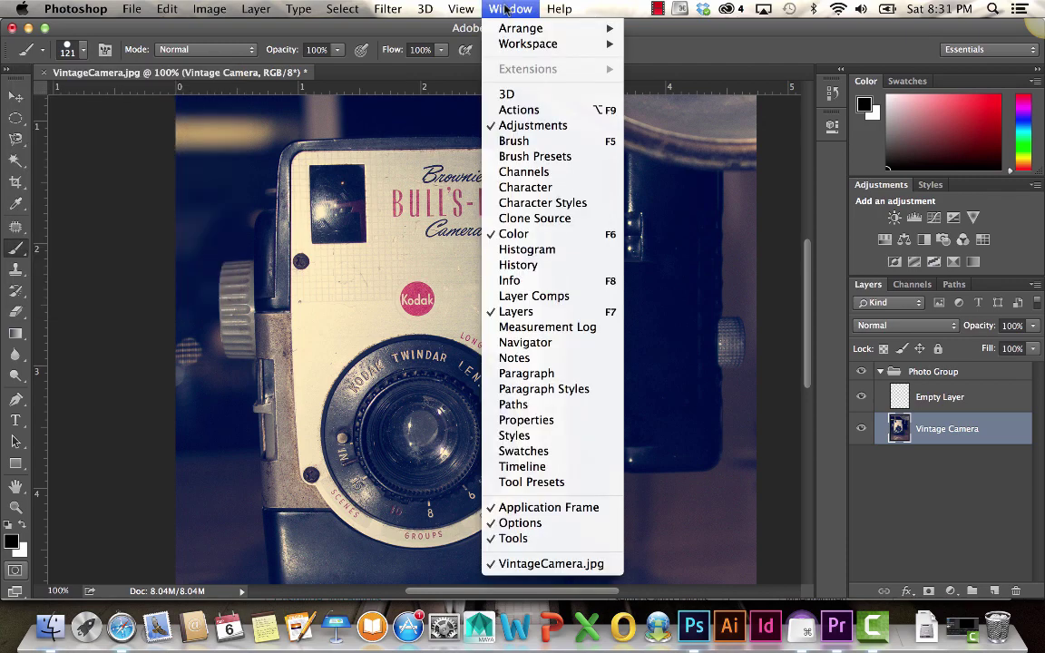
left_click(519, 143)
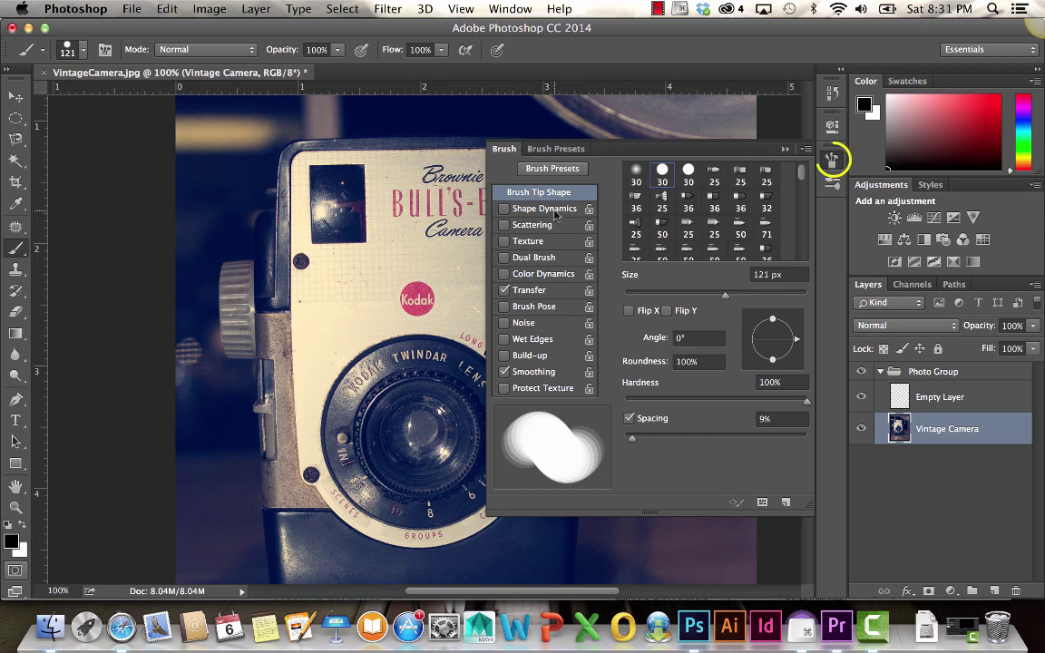
left_click(557, 213)
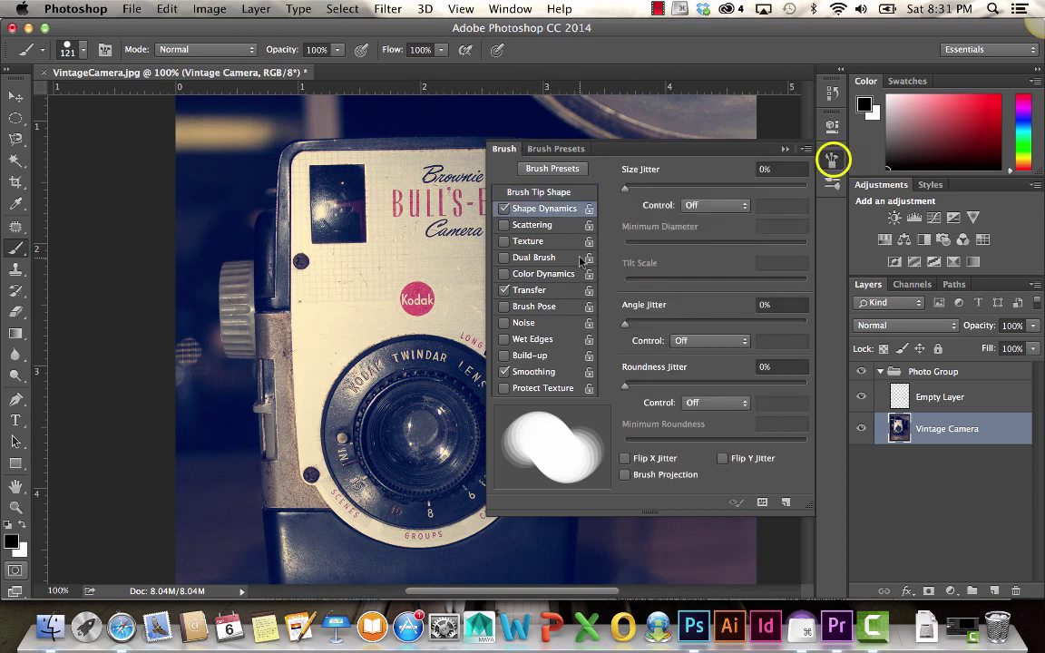
left_click(535, 226)
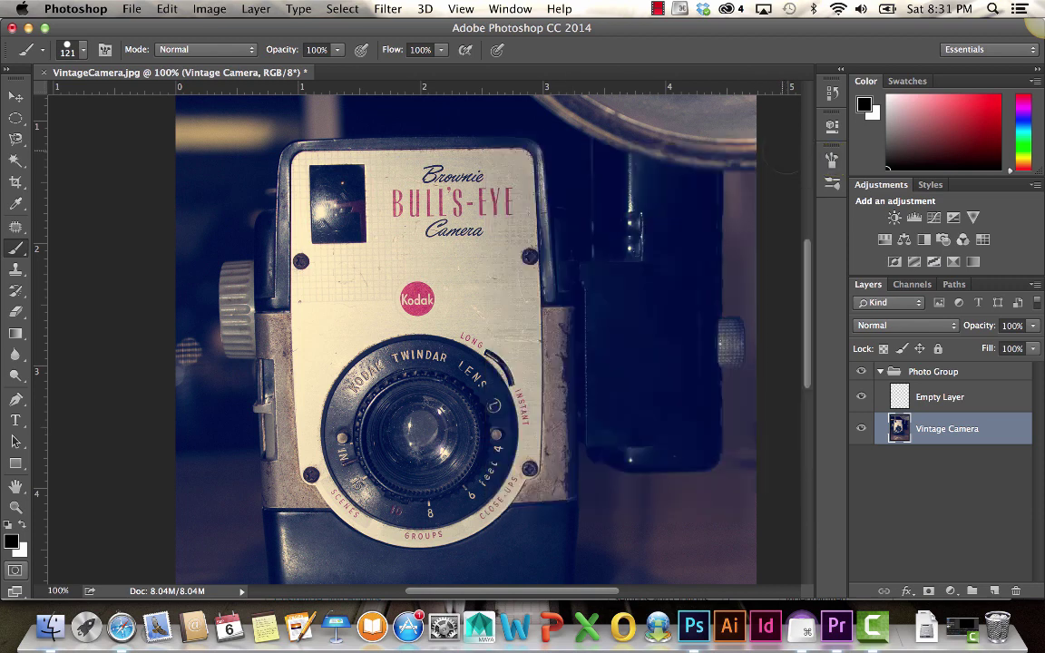
key("F5")
- Paint two black test strokes across the camera and undo each one
mouse_move(336, 272)
left_mouse_down()
mouse_move(490, 195)
mouse_move(535, 191)
left_mouse_up()
key("ctrl+z")
mouse_move(467, 207)
left_mouse_down()
mouse_move(347, 204)
mouse_move(364, 272)
mouse_move(318, 279)
mouse_move(216, 243)
left_mouse_up()
key("ctrl+z")
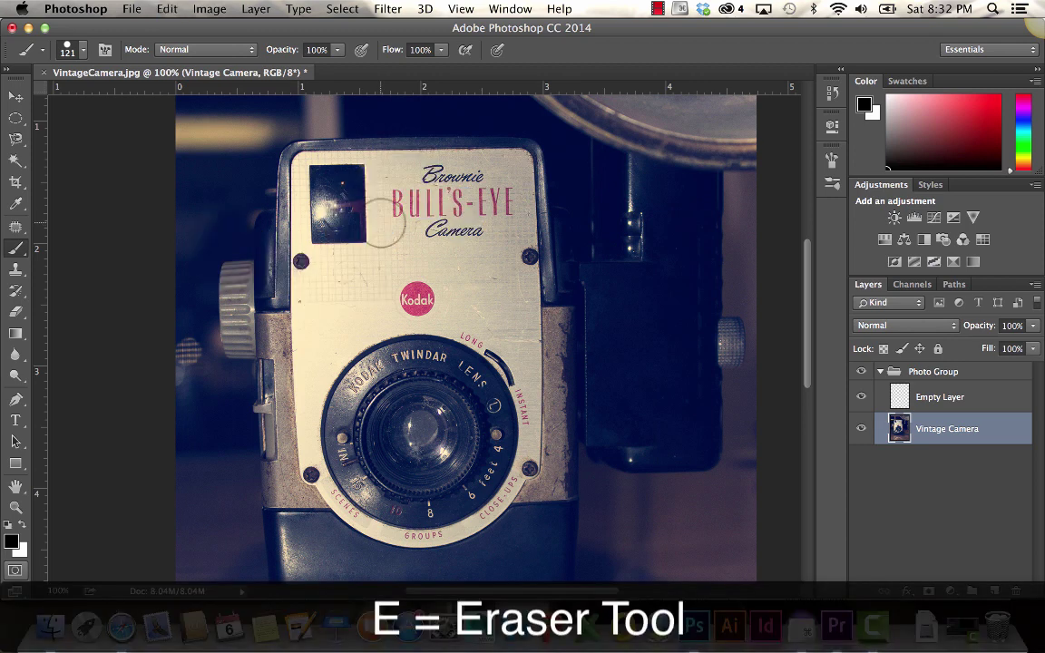
- Select the Eraser and resize it with bracket keys to 300 px
key("e")
left_click(16, 314)
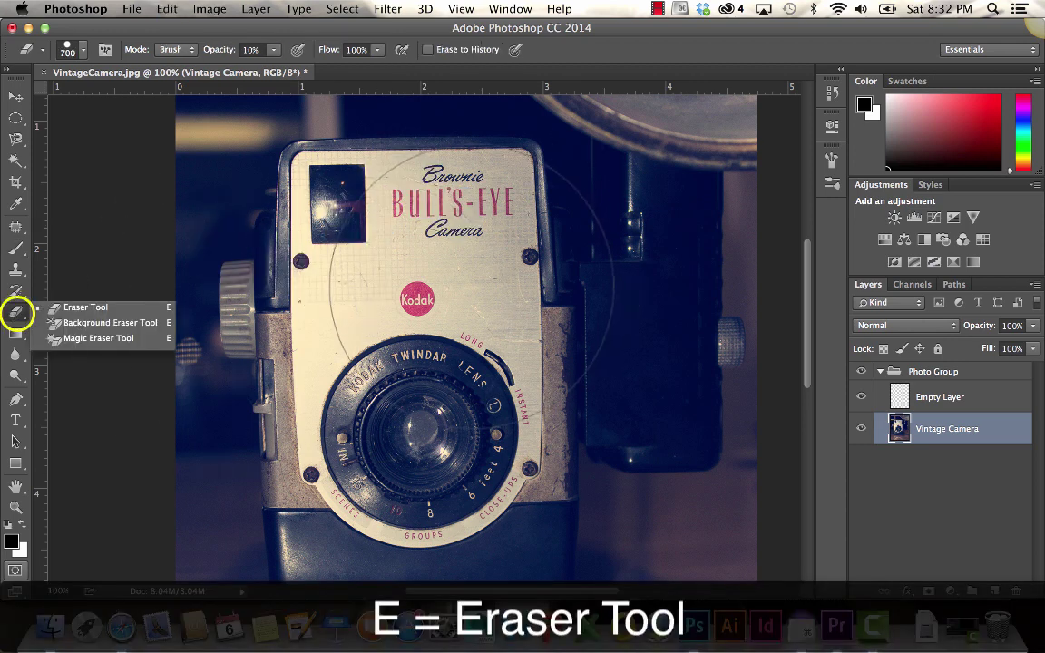
key("bracketleft")
key("bracketleft")
key("bracketleft")
key("bracketleft")
key("bracketleft")
key("bracketleft")
key("bracketleft")
key("bracketleft")
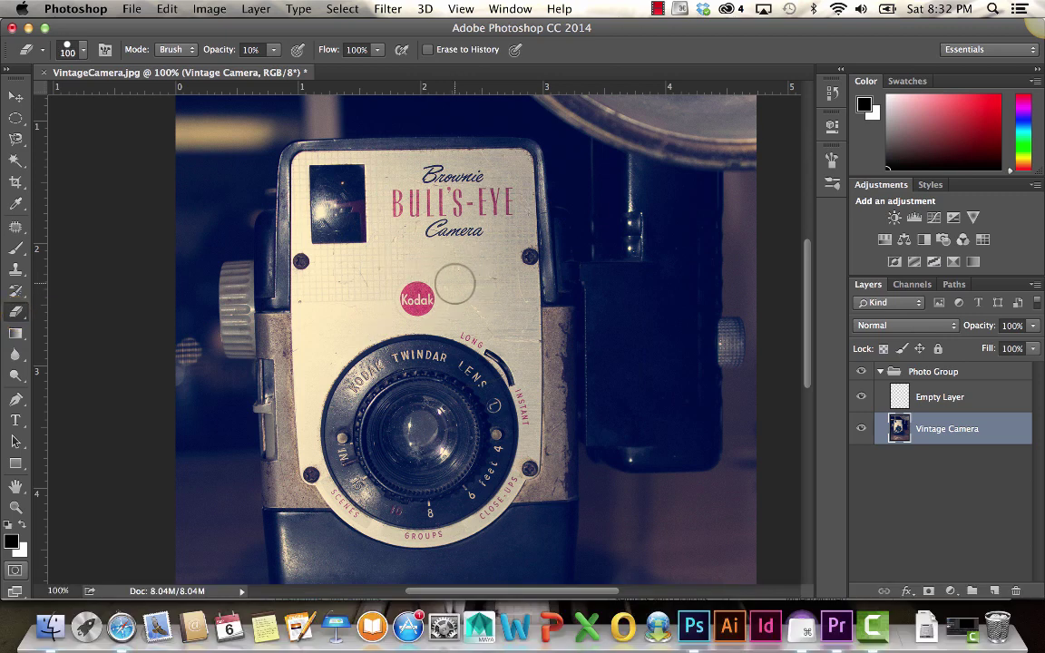
key("bracketright")
key("bracketright")
key("bracketright")
key("bracketright")
key("bracketright")
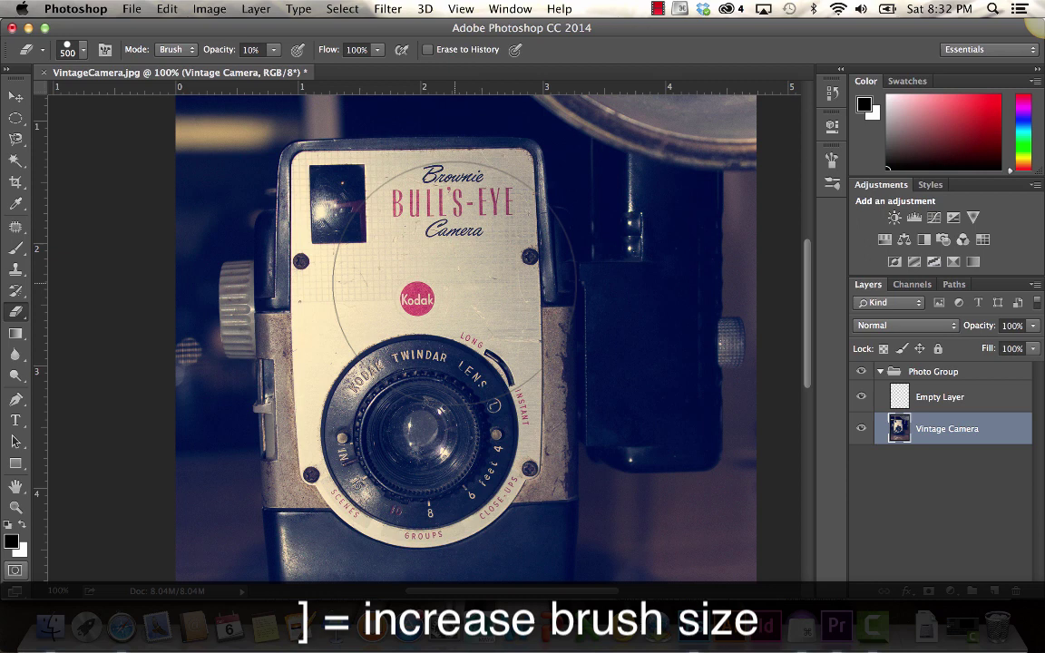
key("bracketleft")
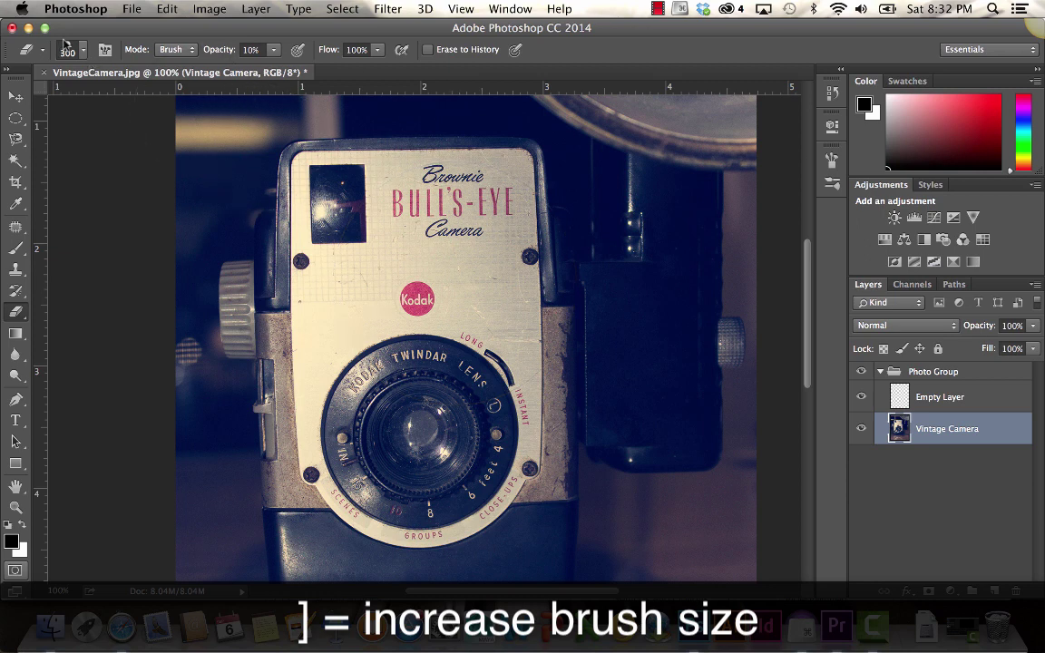
left_click(82, 50)
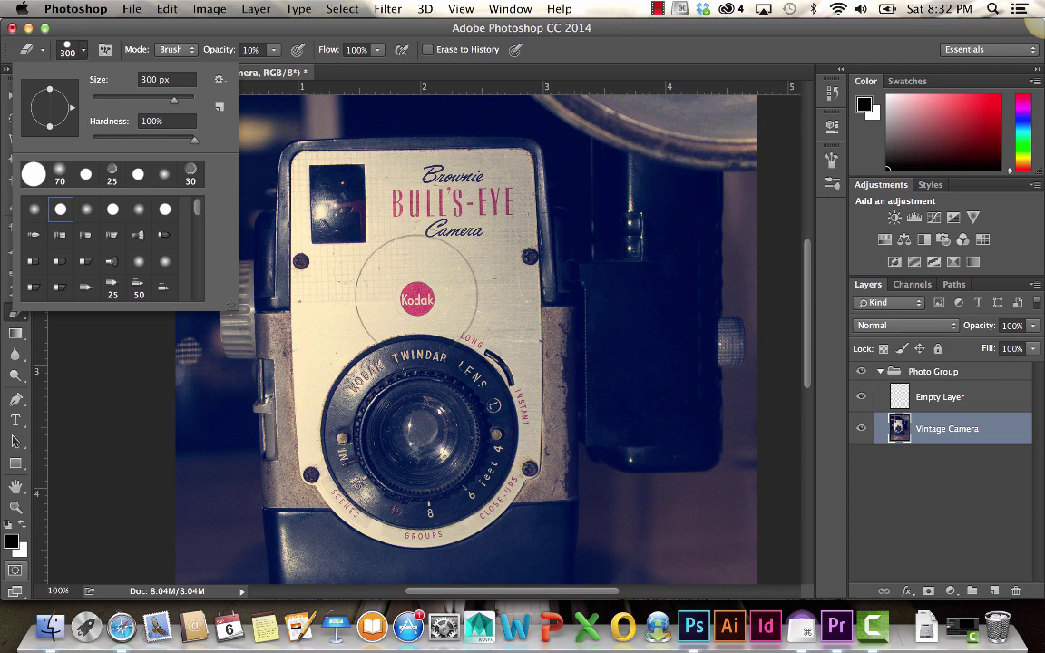
left_click(418, 296)
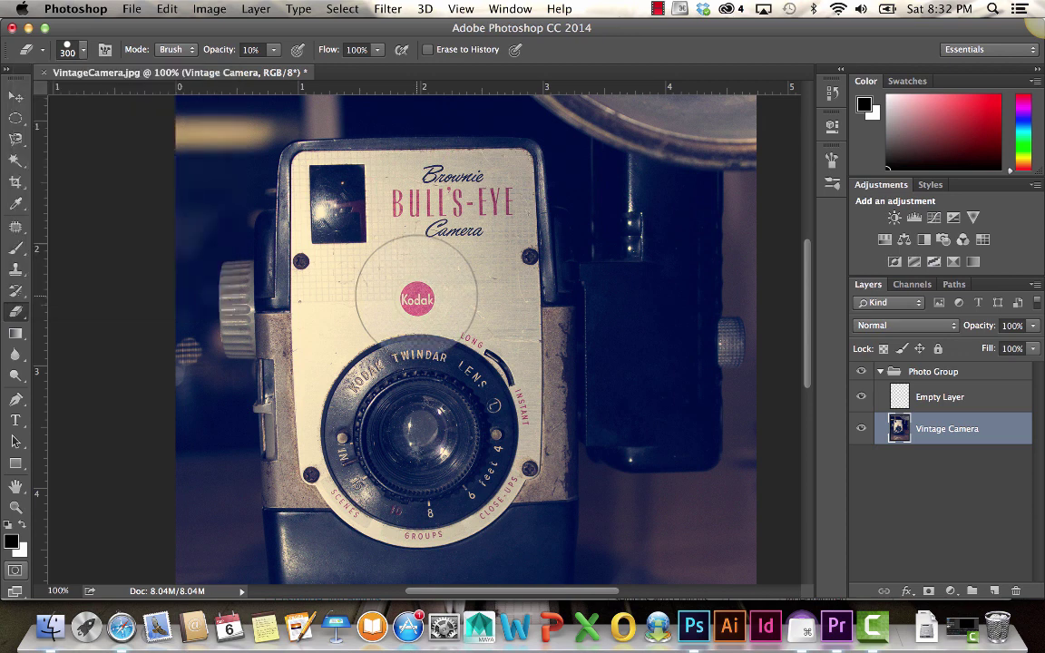
- Try erasing near the Kodak logo at 100% opacity, then undo all erasures
mouse_move(418, 297)
left_mouse_down()
mouse_move(400, 258)
mouse_move(432, 302)
mouse_move(459, 299)
mouse_move(464, 259)
mouse_move(437, 228)
mouse_move(436, 304)
mouse_move(357, 263)
left_mouse_up()
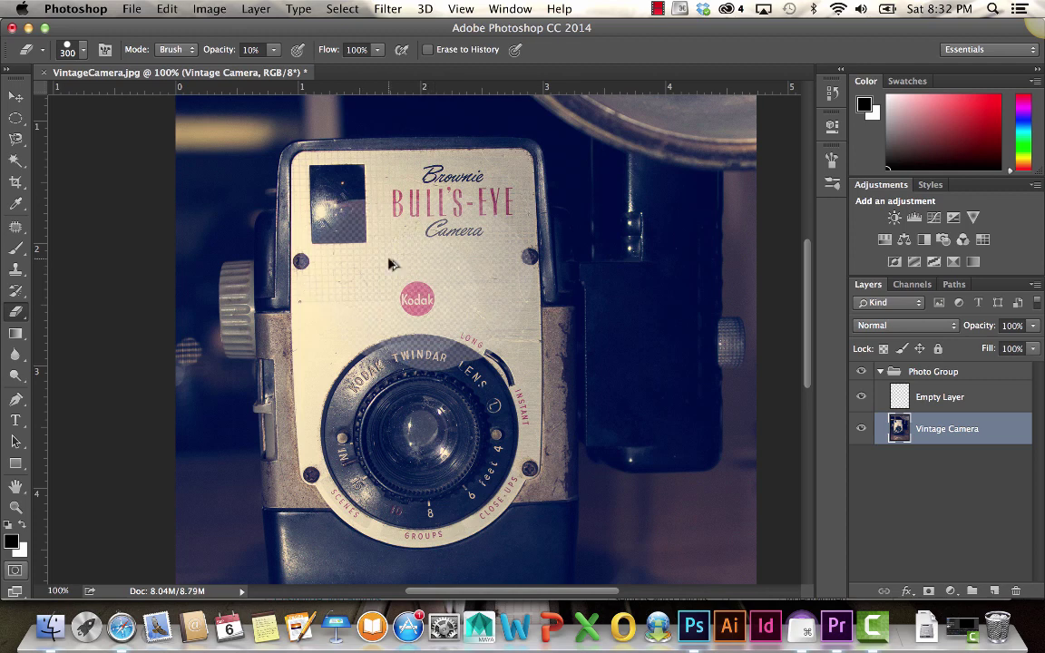
key("super+z")
left_click(273, 49)
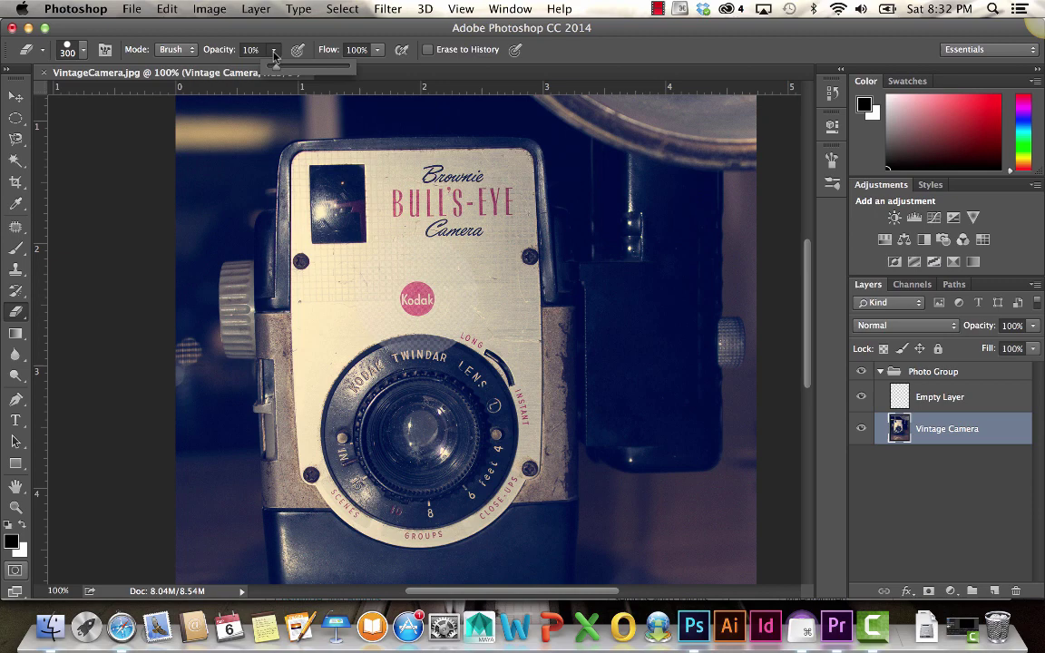
left_click_drag(276, 68, 363, 73)
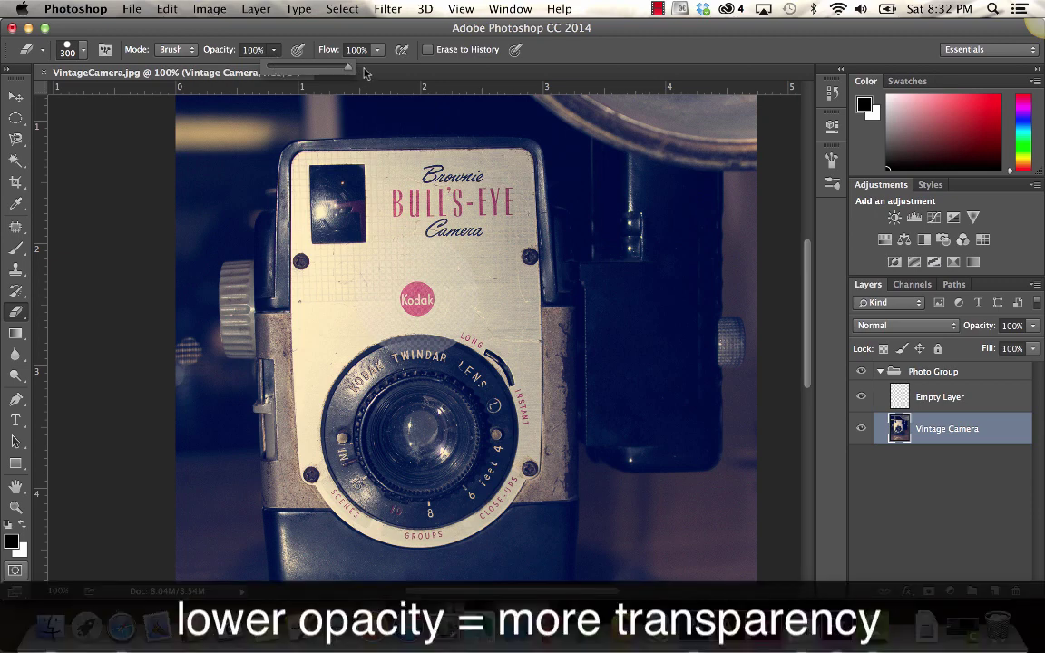
mouse_move(424, 263)
left_mouse_down()
mouse_move(388, 247)
mouse_move(355, 246)
mouse_move(423, 256)
mouse_move(444, 285)
mouse_move(400, 303)
mouse_move(353, 268)
mouse_move(335, 307)
mouse_move(396, 302)
mouse_move(372, 277)
mouse_move(431, 278)
left_mouse_up()
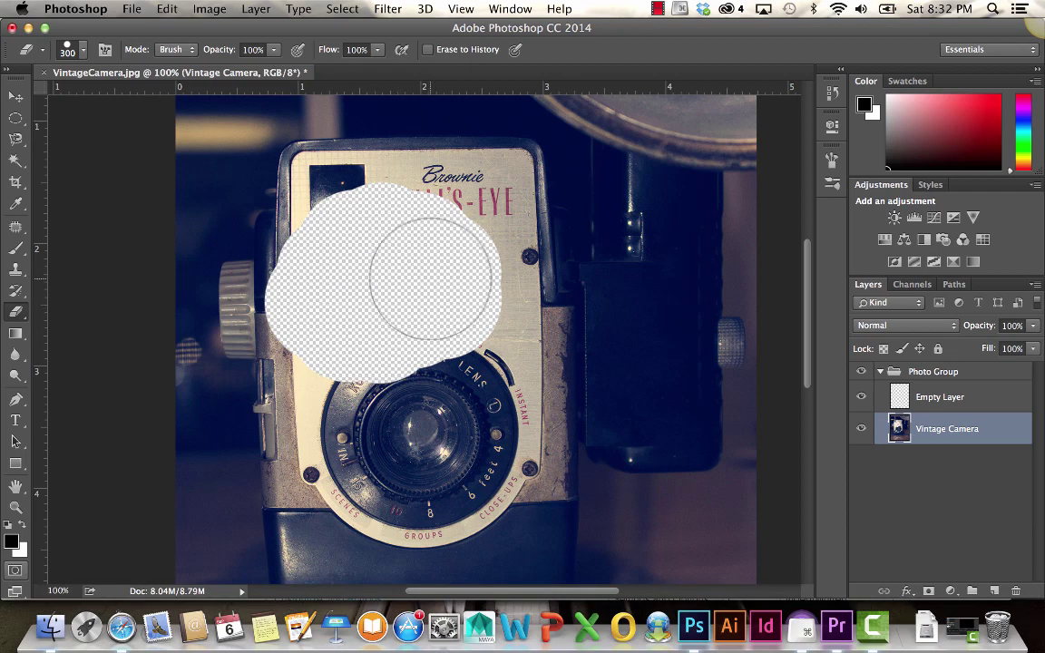
key("ctrl+z")
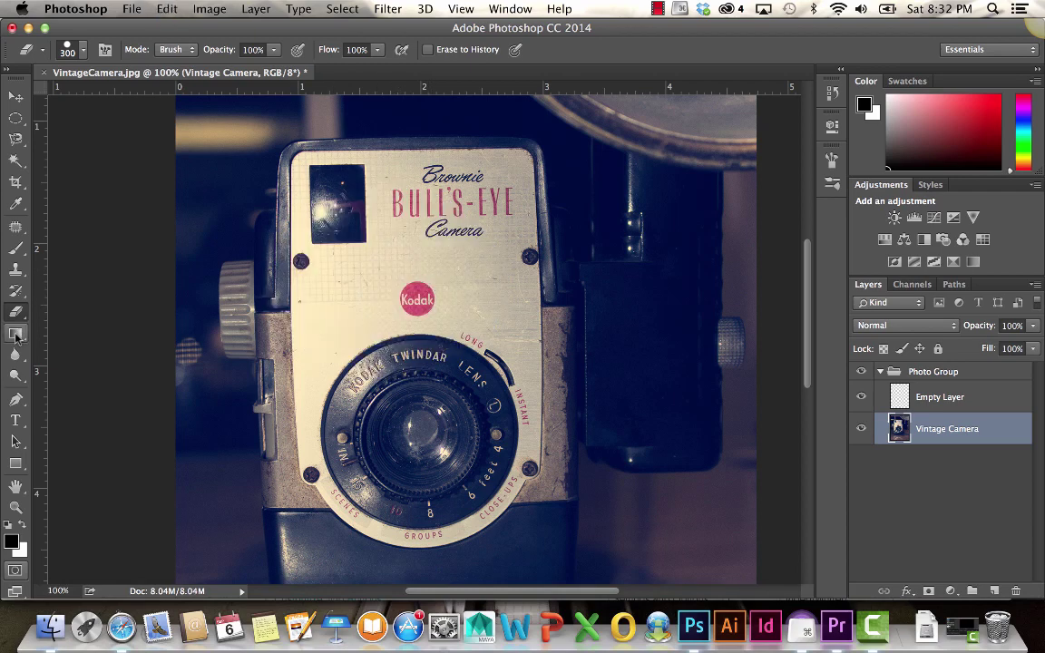
left_click(15, 336)
left_click(16, 336)
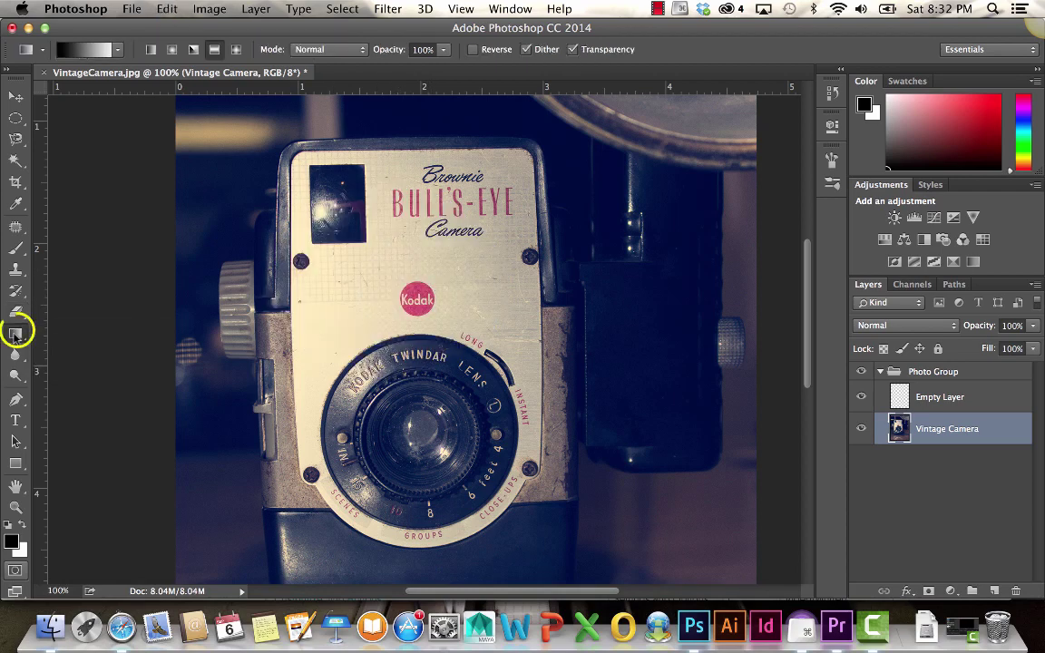
left_click(15, 336)
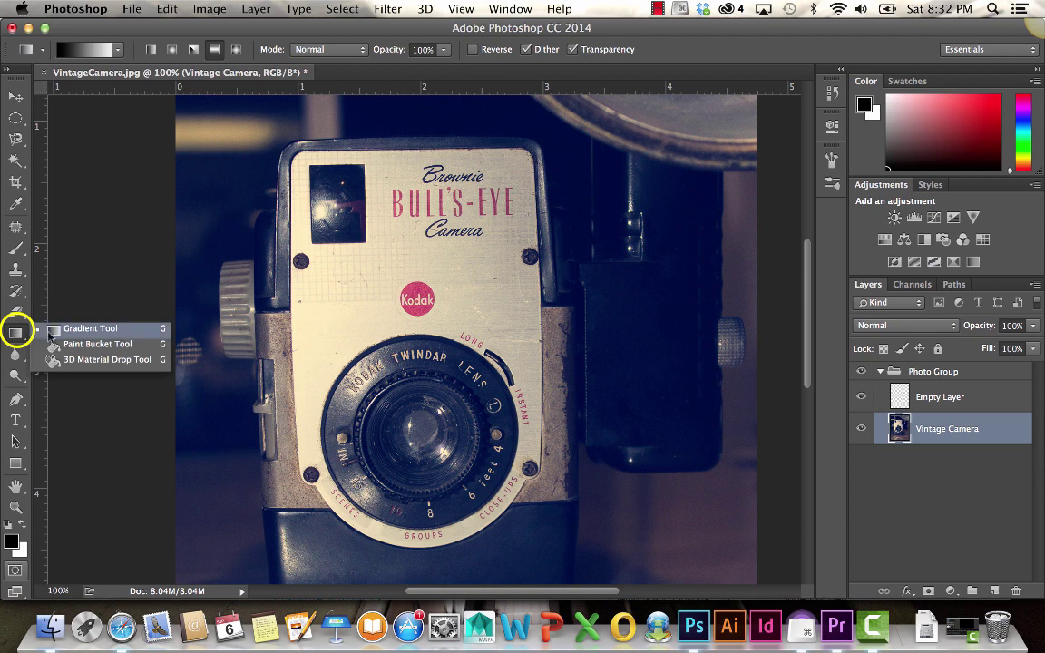
left_click(90, 343)
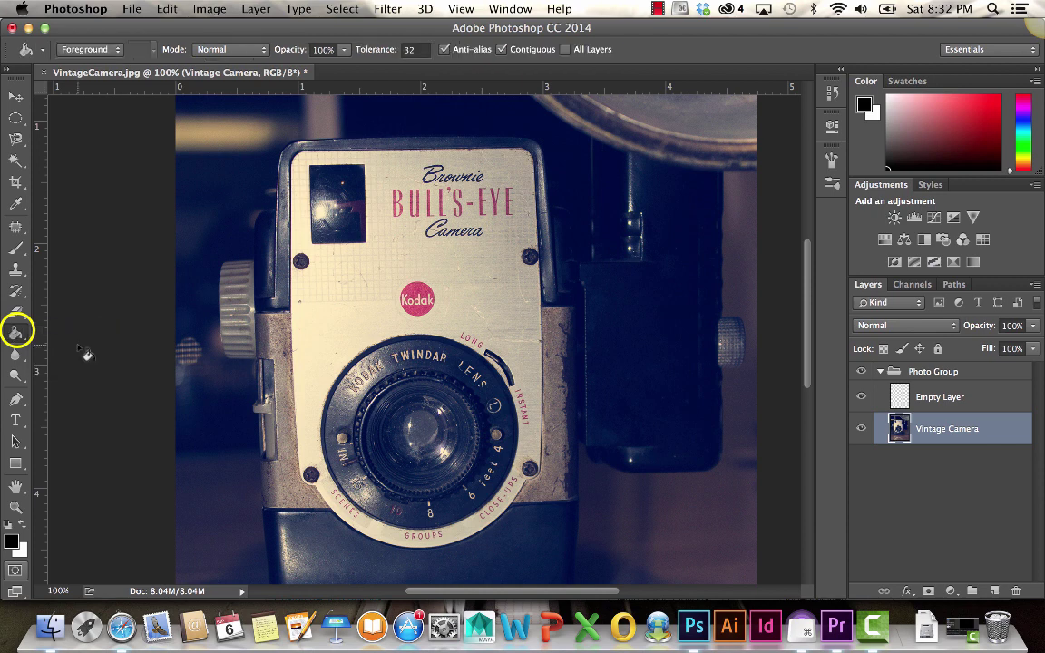
left_click(955, 396)
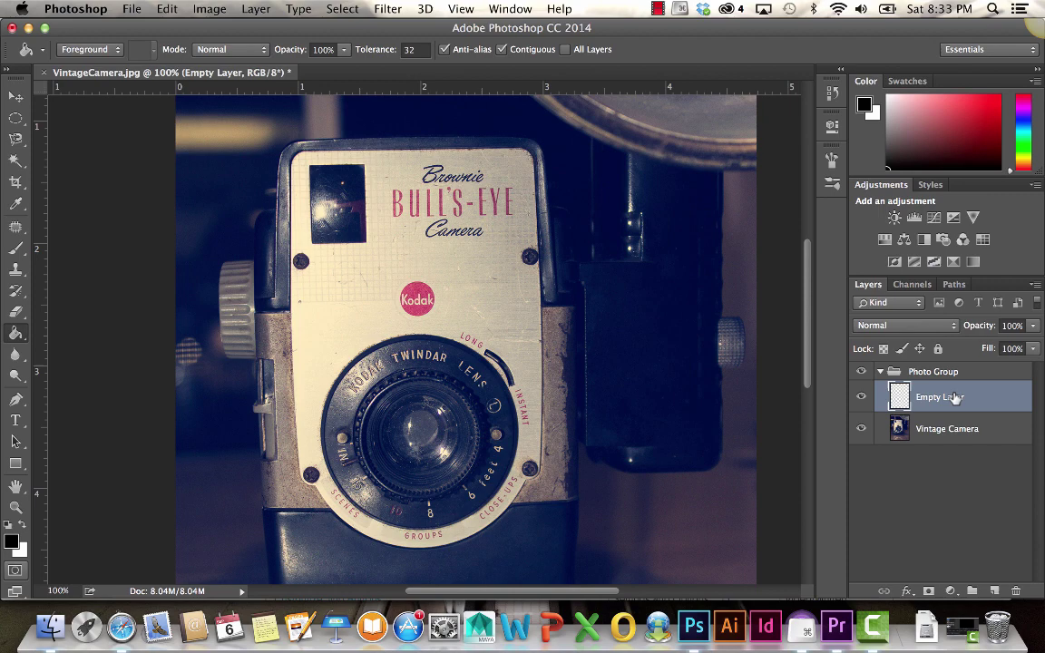
left_click(473, 259)
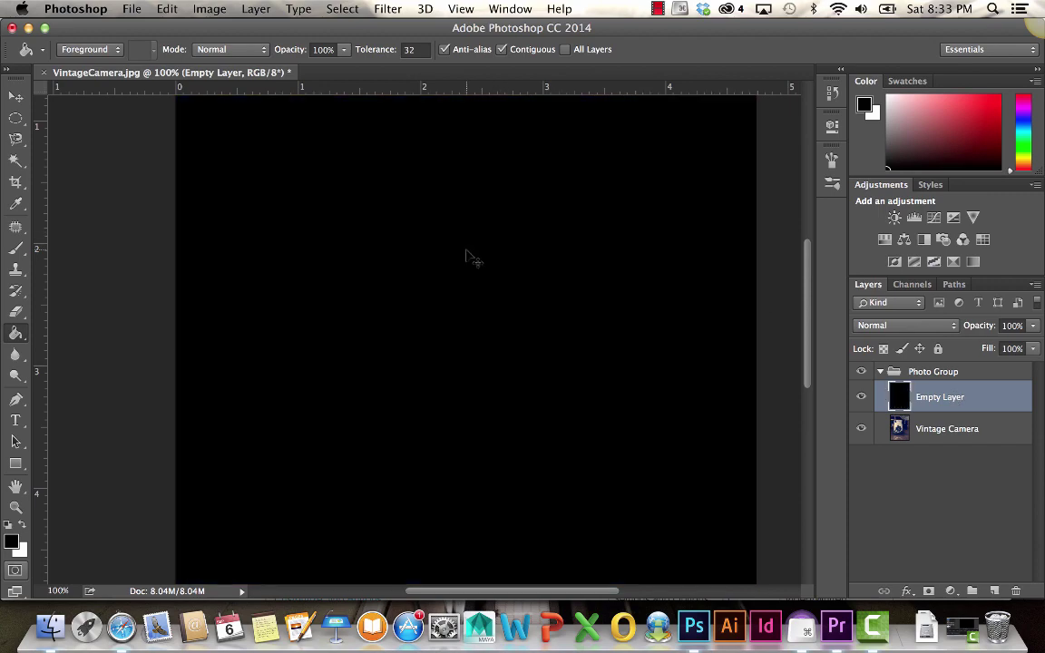
key("super+z")
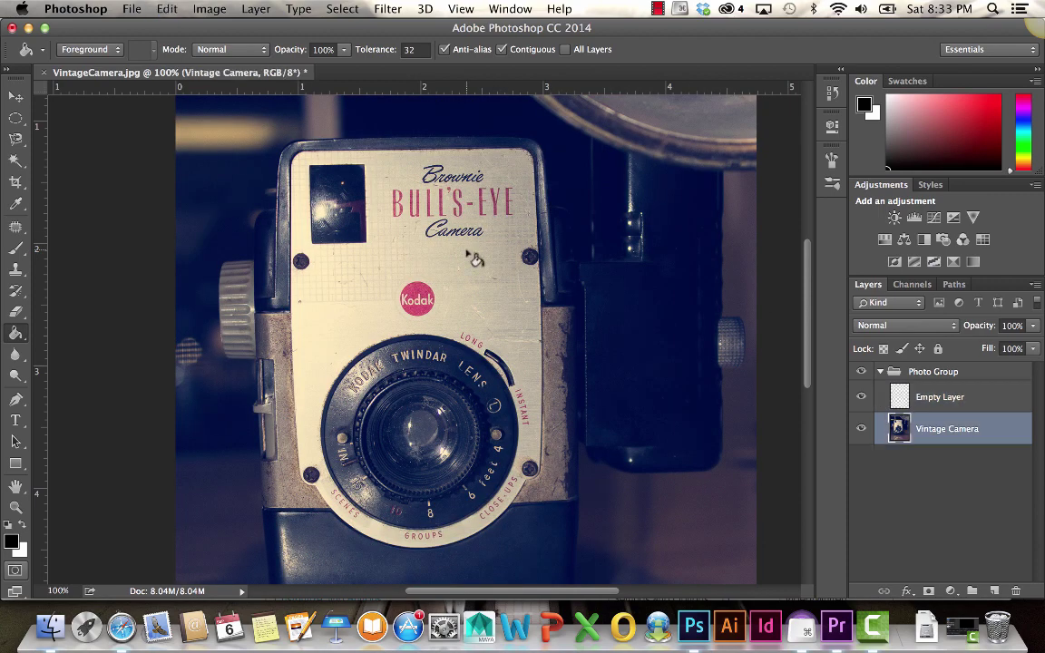
left_click(16, 118)
left_click_drag(298, 191, 485, 362)
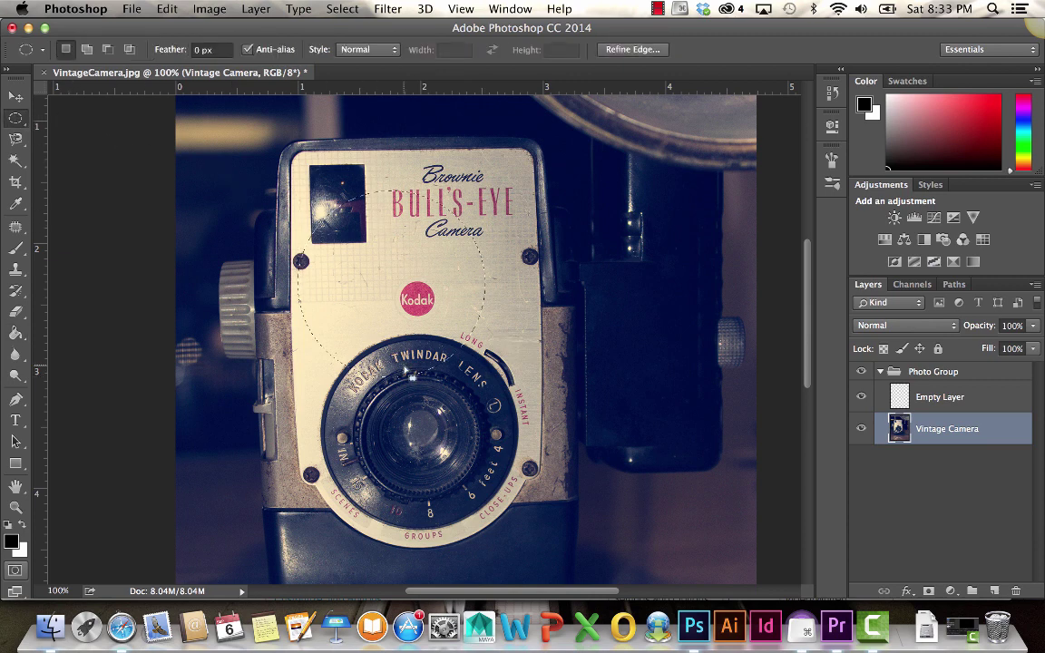
key("g")
left_click(935, 397)
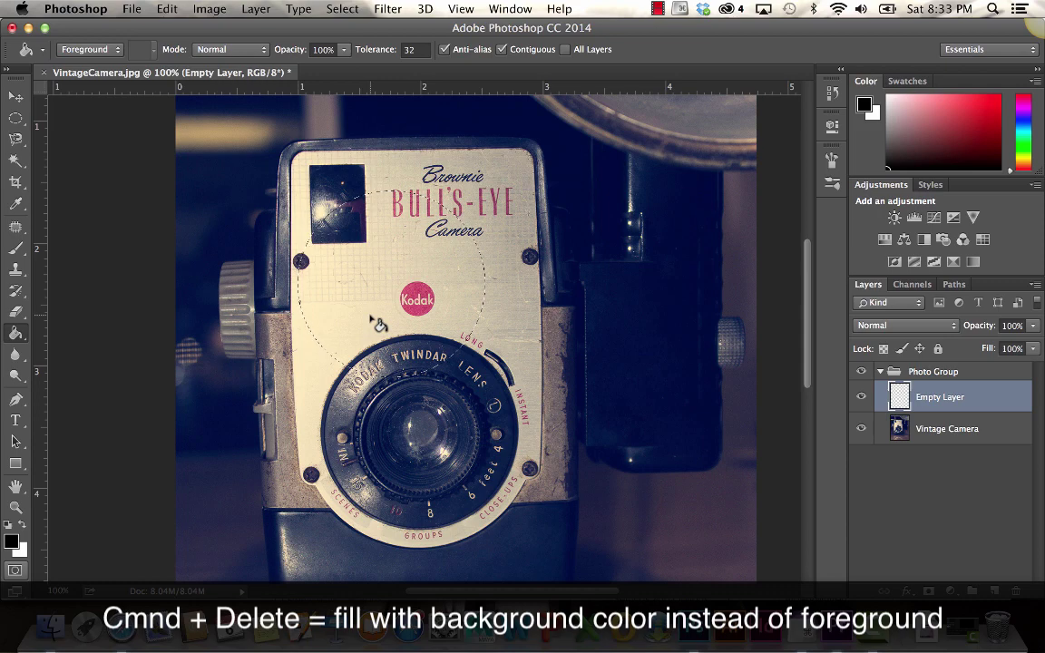
left_click(393, 325)
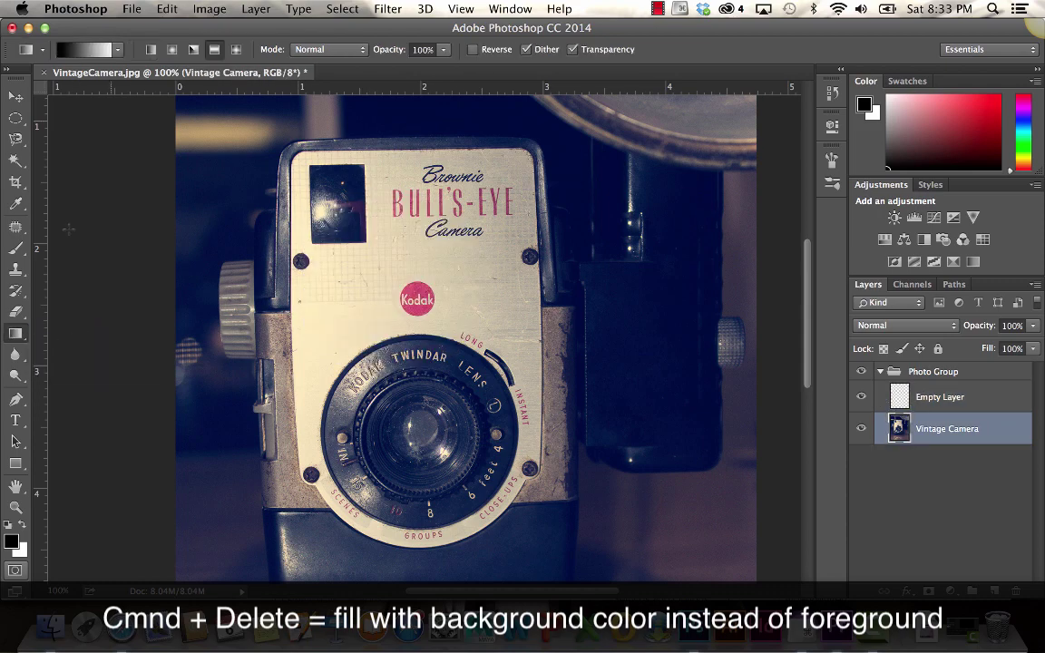
- Sample the Kodak logo's pink as foreground colour with the Eyedropper, then return to the Gradient tool
left_click(116, 50)
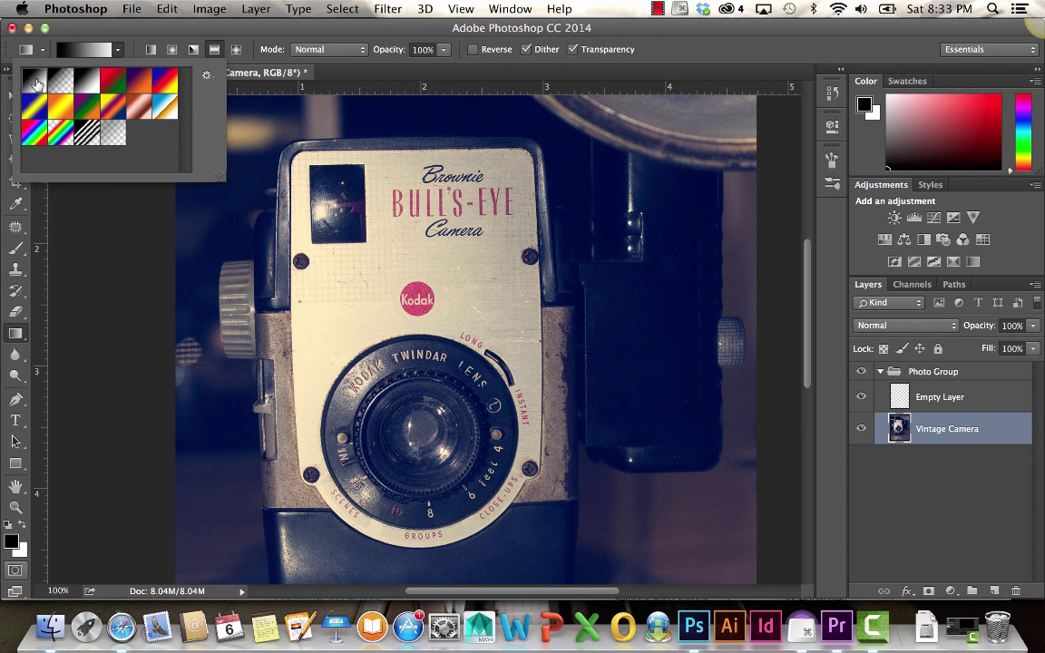
left_click(15, 201)
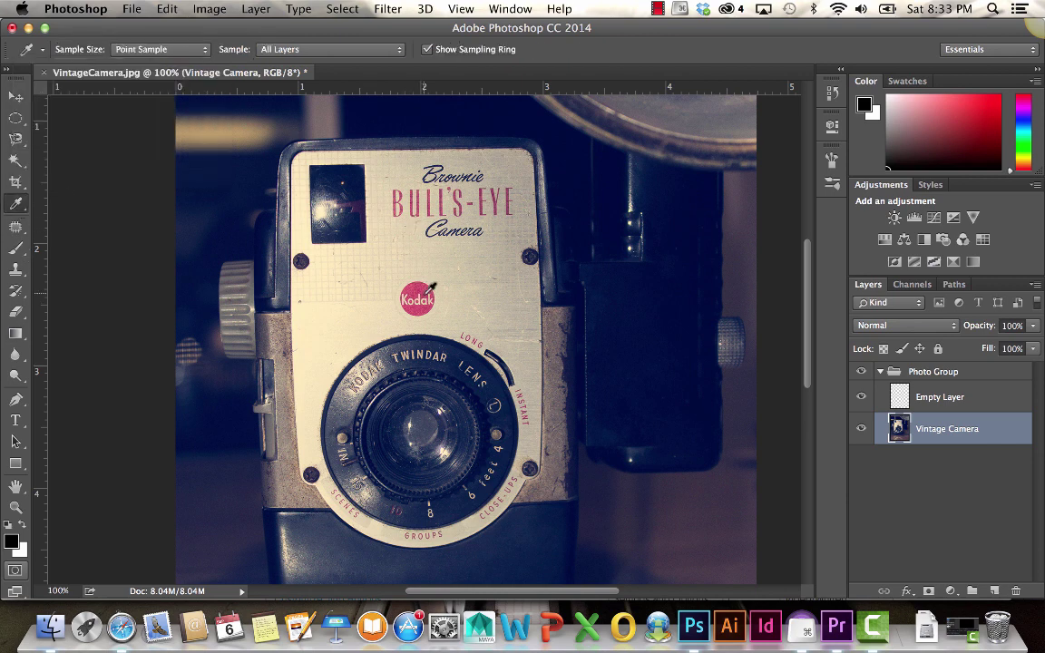
left_click(415, 299)
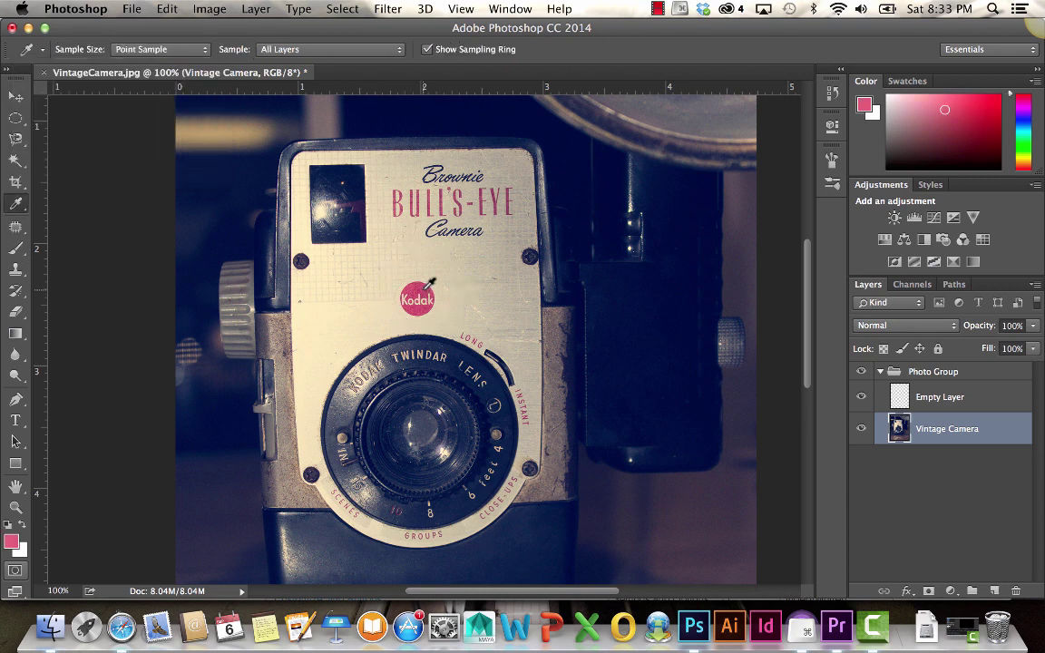
left_click(15, 333)
left_click(117, 50)
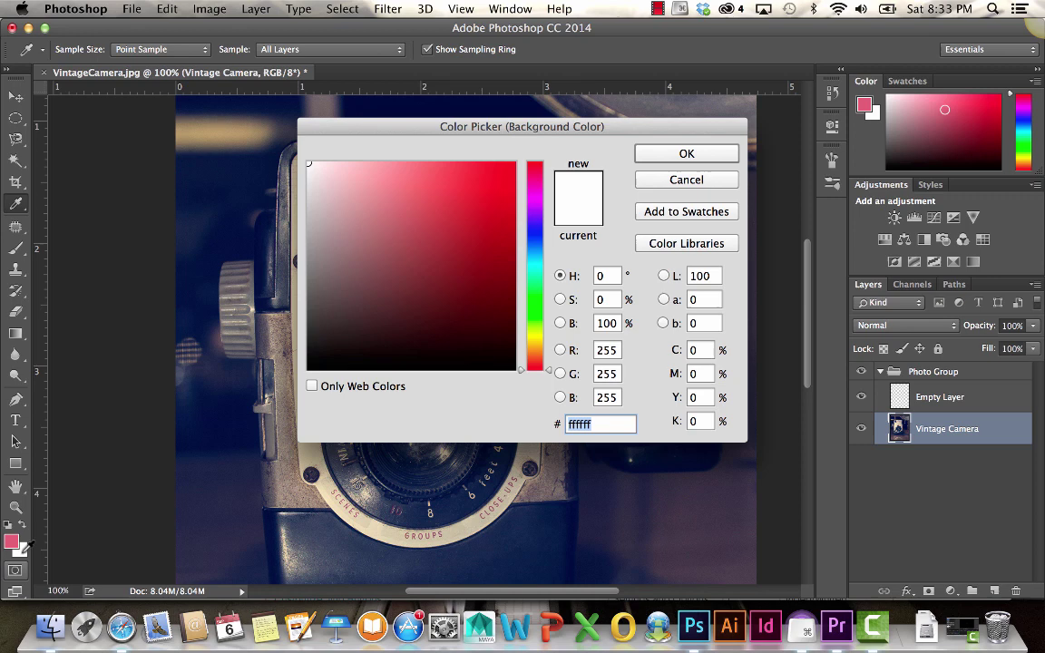
left_click(687, 180)
left_click(15, 354)
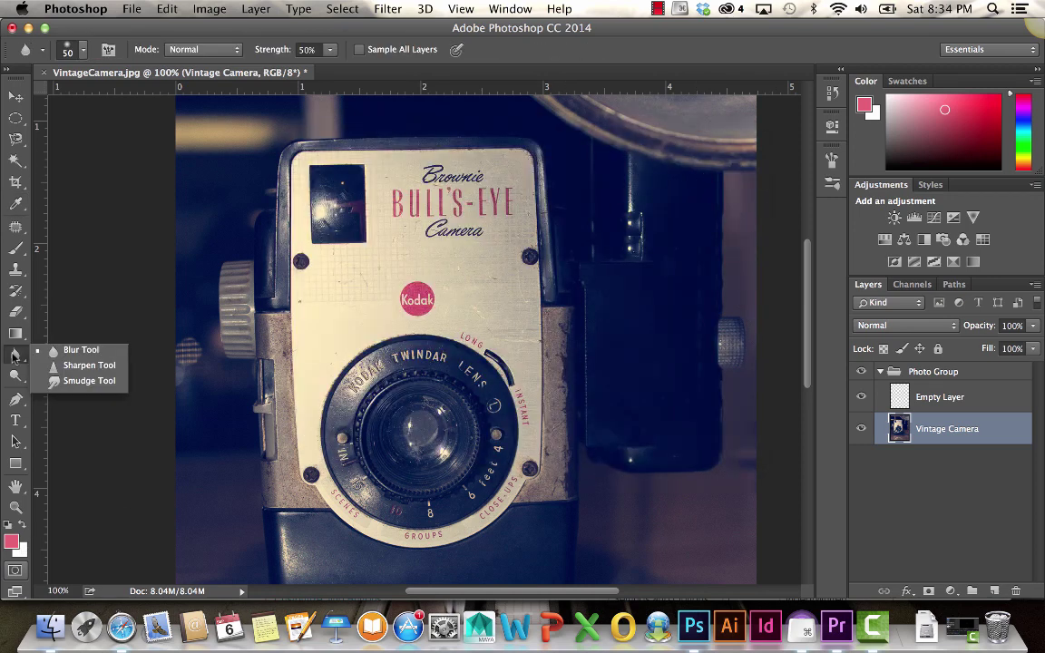
left_click(16, 355)
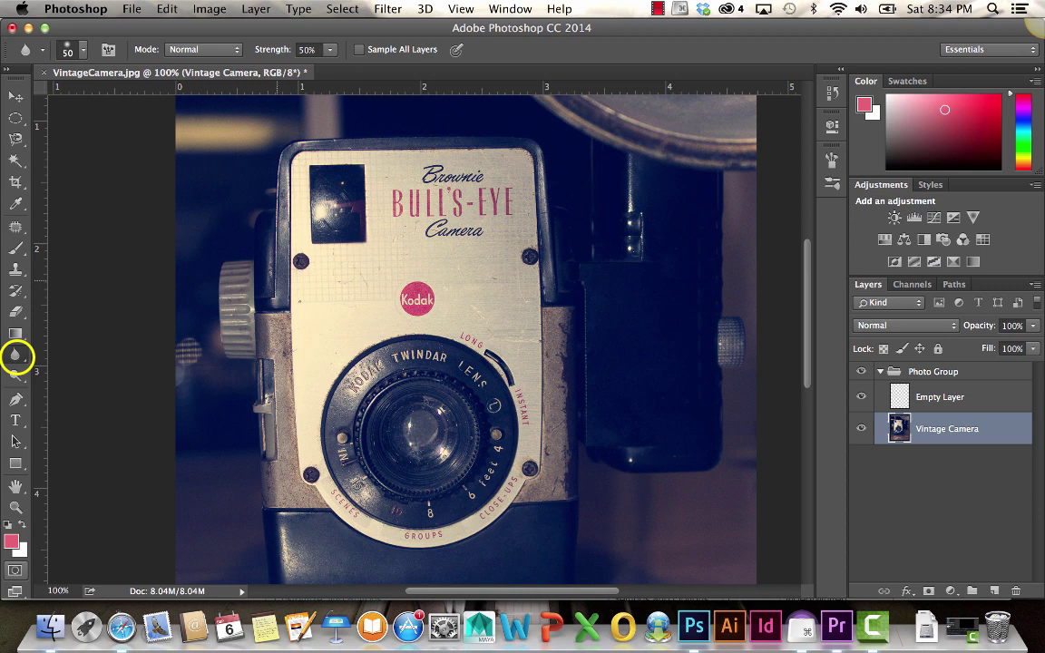
left_click_drag(16, 355, 65, 367)
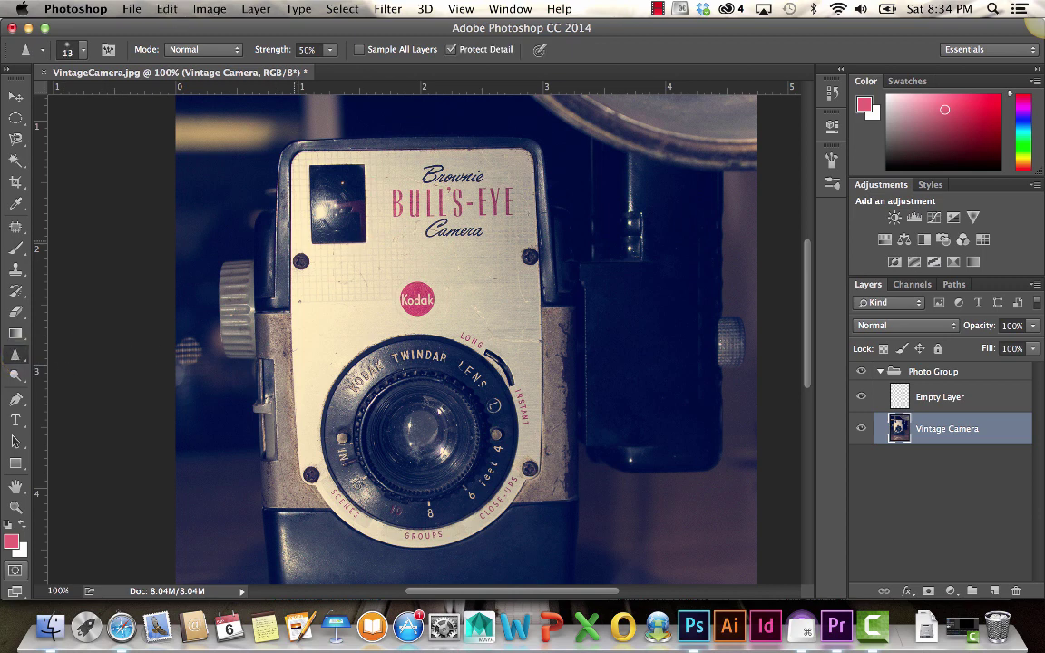
key("bracketright")
key("bracketright")
key("bracketright")
key("bracketright")
left_click_drag(16, 355, 63, 381)
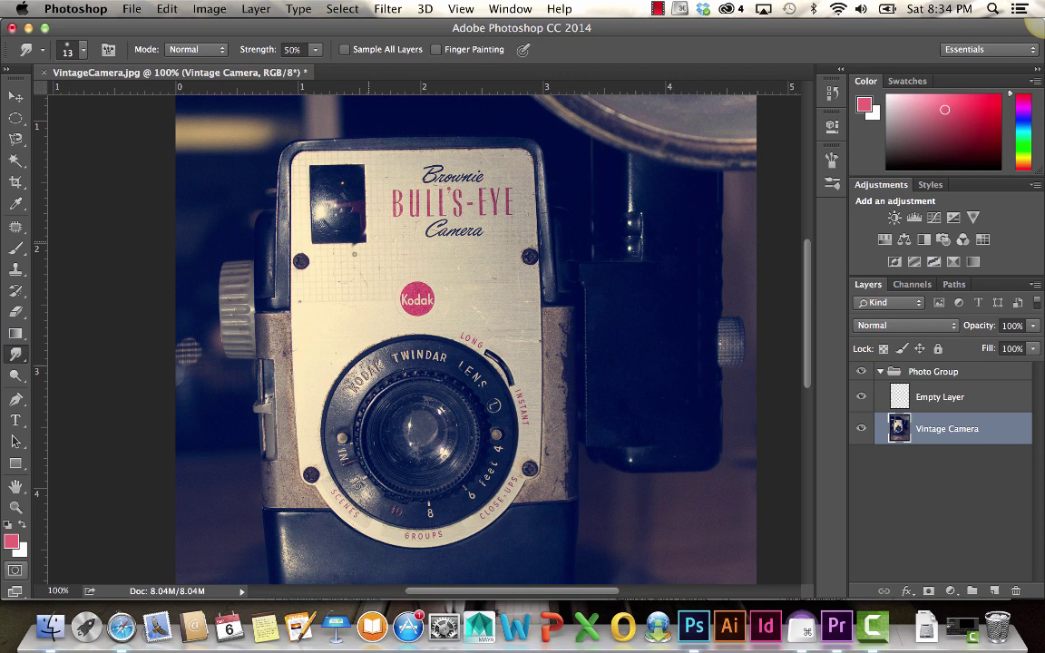
left_click_drag(367, 221, 264, 220)
key("super+z")
mouse_move(18, 377)
left_mouse_down()
mouse_move(84, 408)
mouse_move(86, 372)
left_mouse_up()
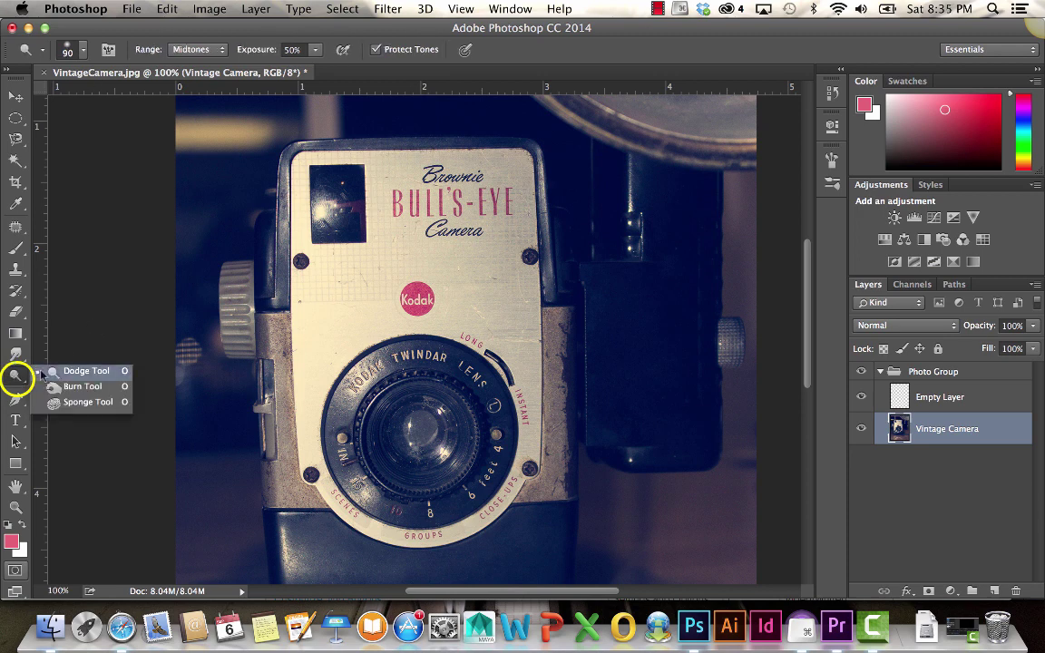
- Set the Dodge and Burn ranges to Highlights, then choose the Sponge tool
left_click(202, 50)
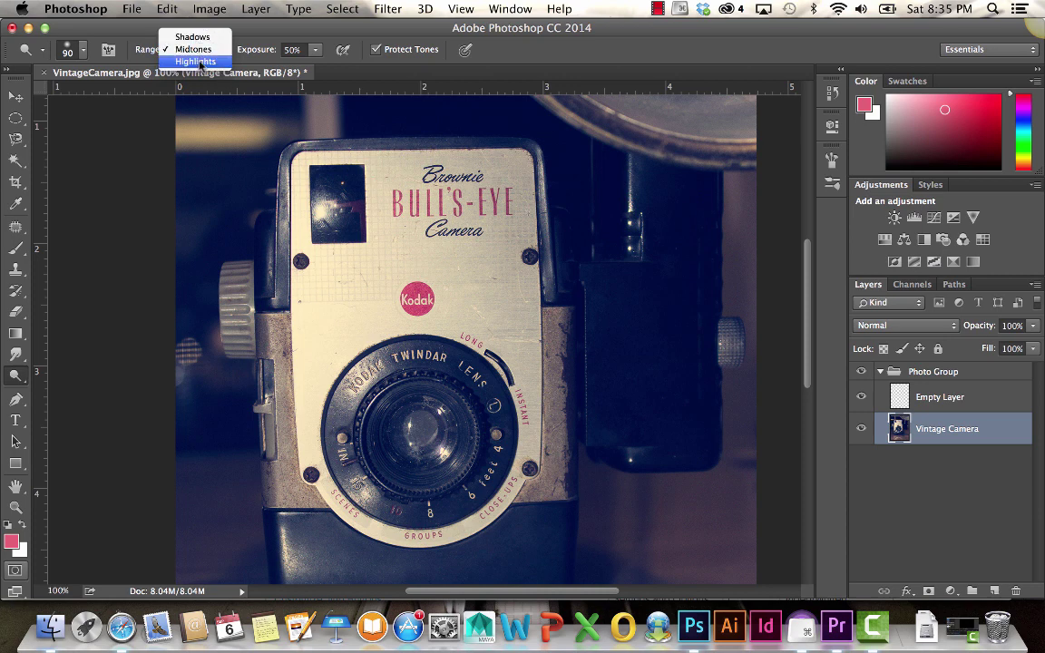
left_click(195, 61)
left_click_drag(16, 375, 64, 385)
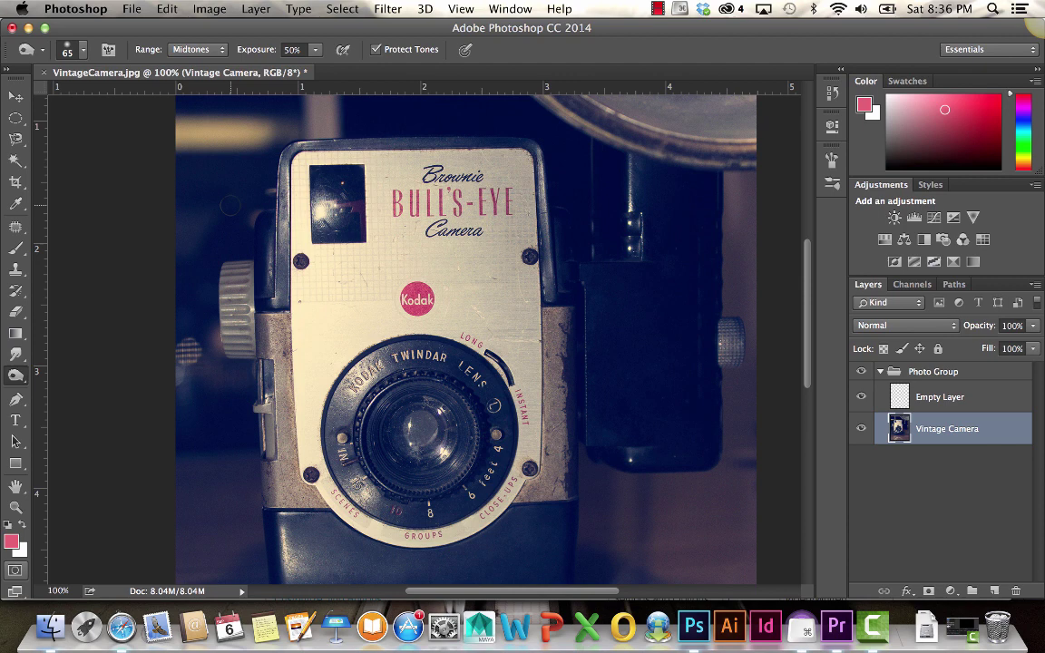
left_click(195, 49)
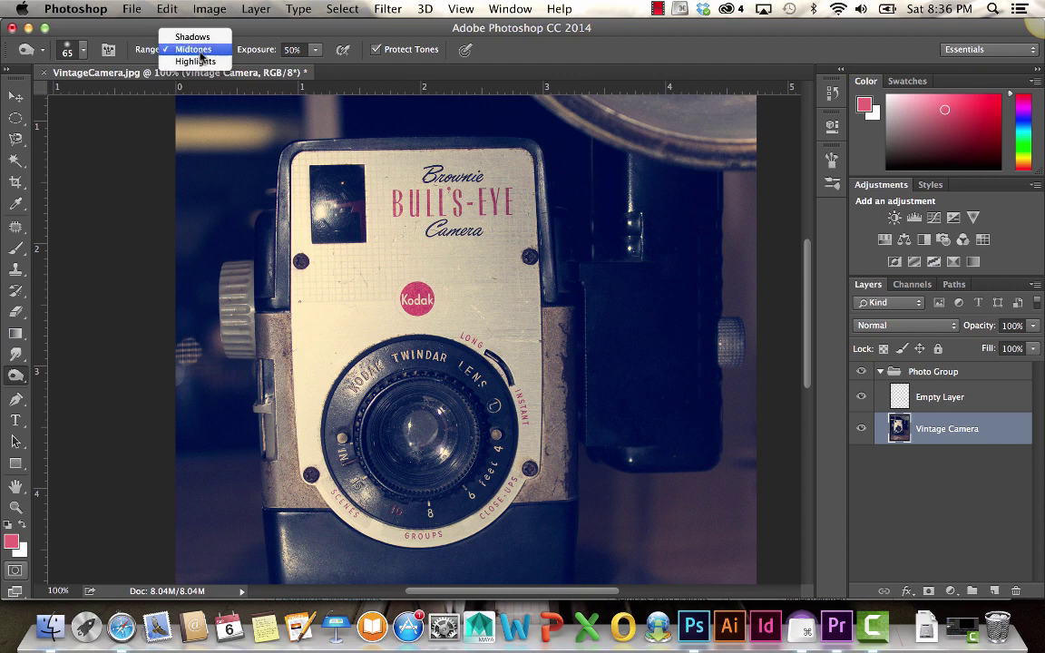
left_click(206, 61)
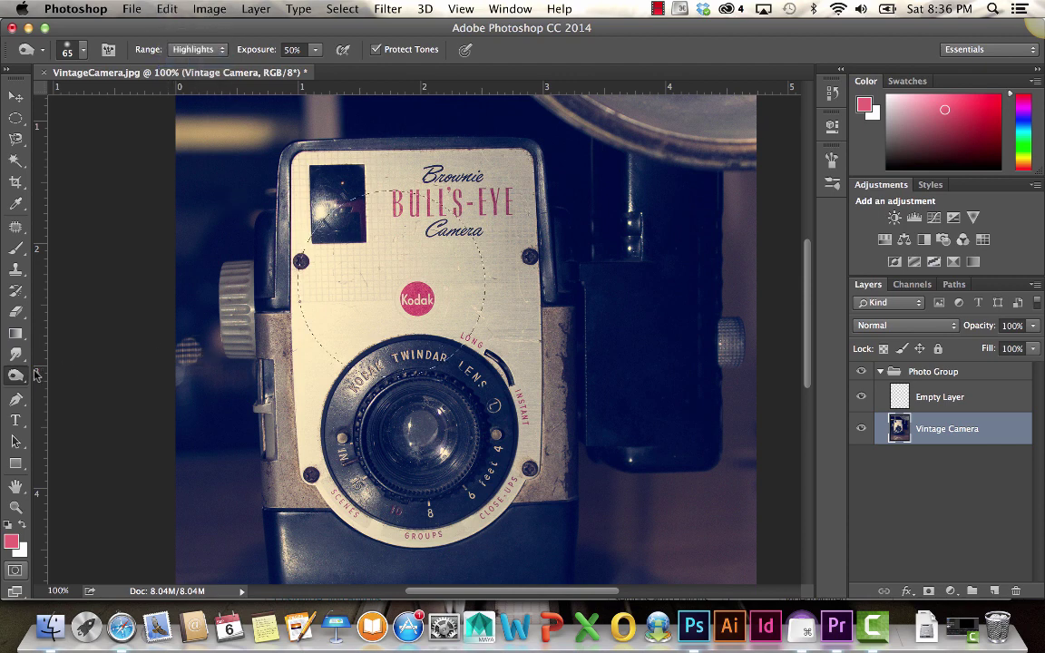
left_click_drag(16, 374, 76, 408)
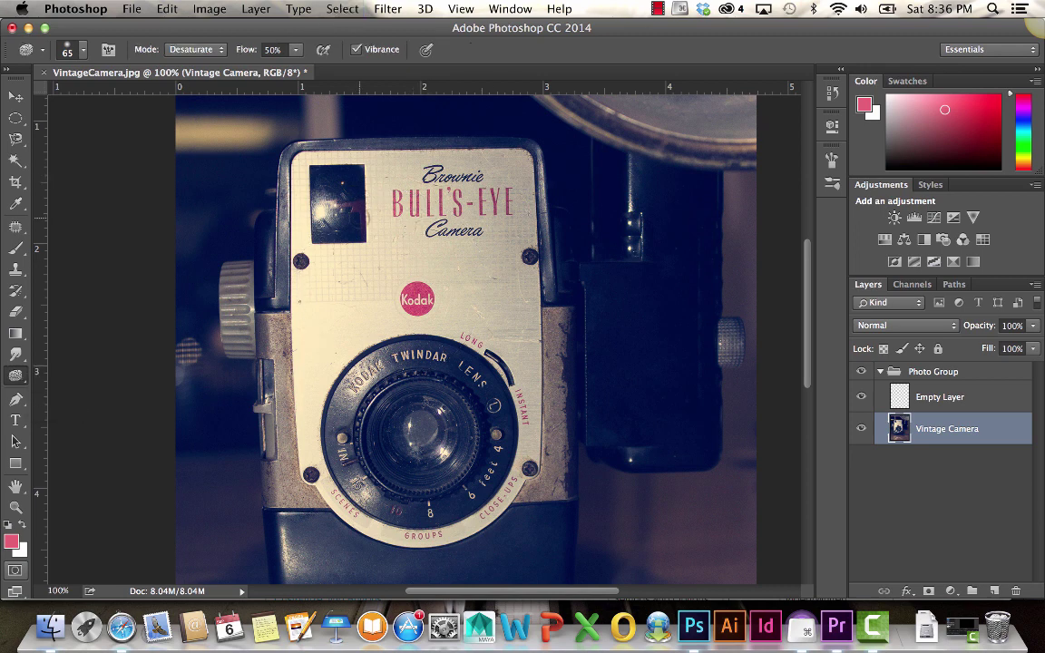
- Raise the Sponge brush from 100 to 175 px and verify it in the preset picker
key("bracketright")
key("bracketright")
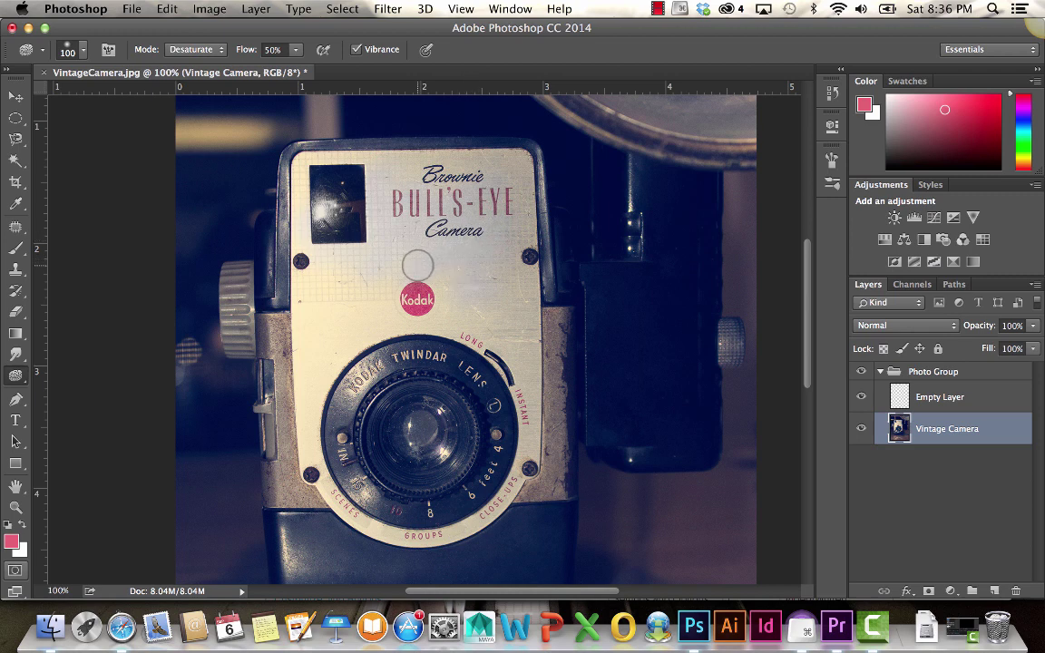
key("bracketright")
key("bracketright")
key("bracketright")
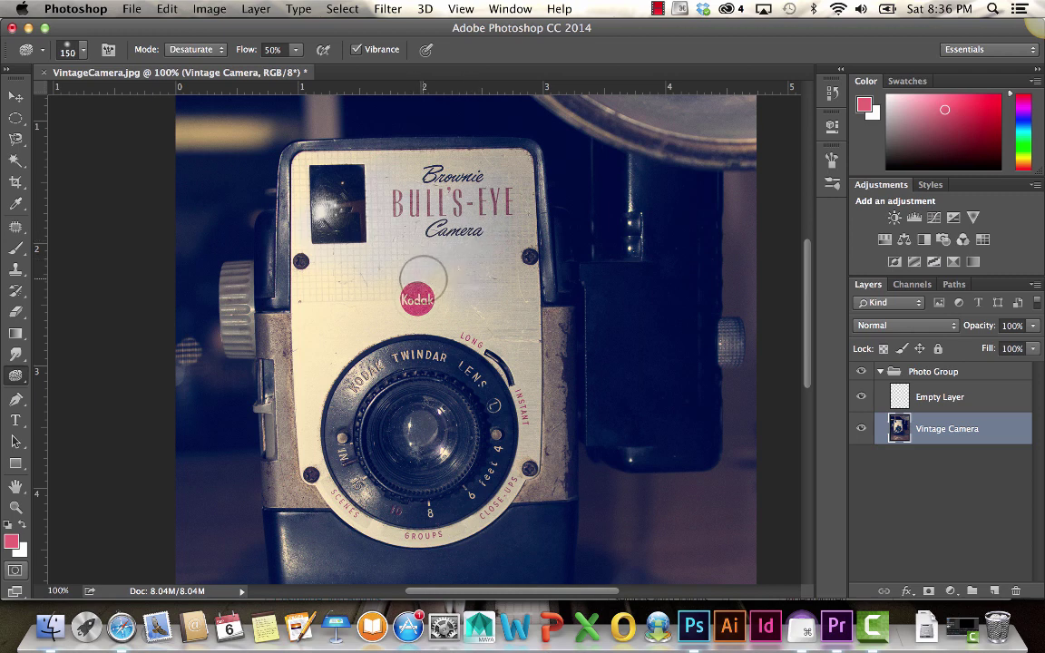
left_click(84, 50)
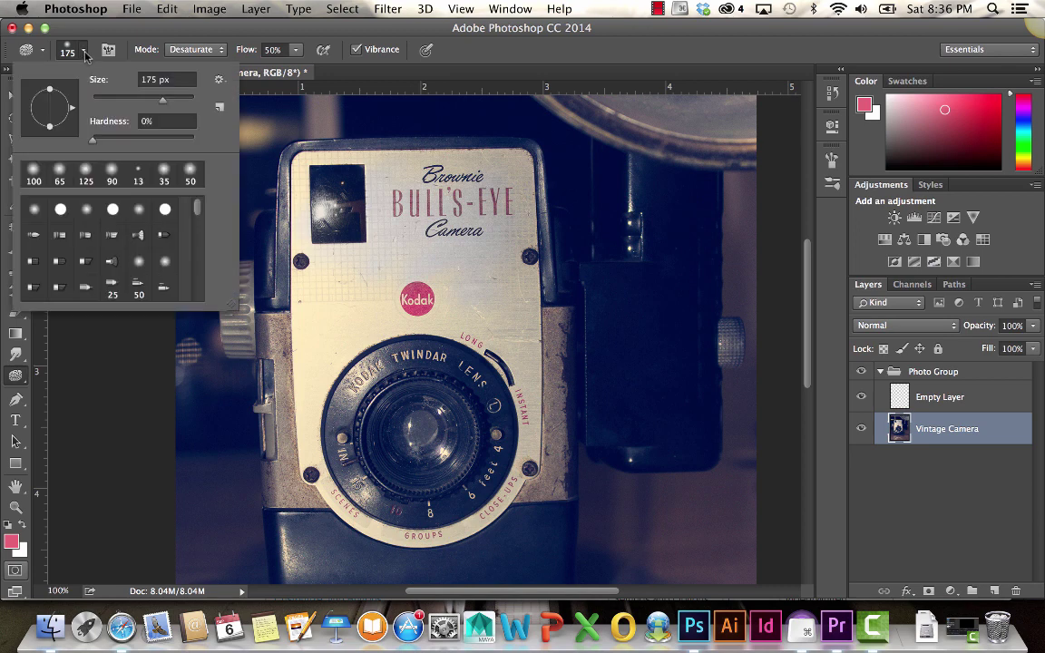
left_click(85, 52)
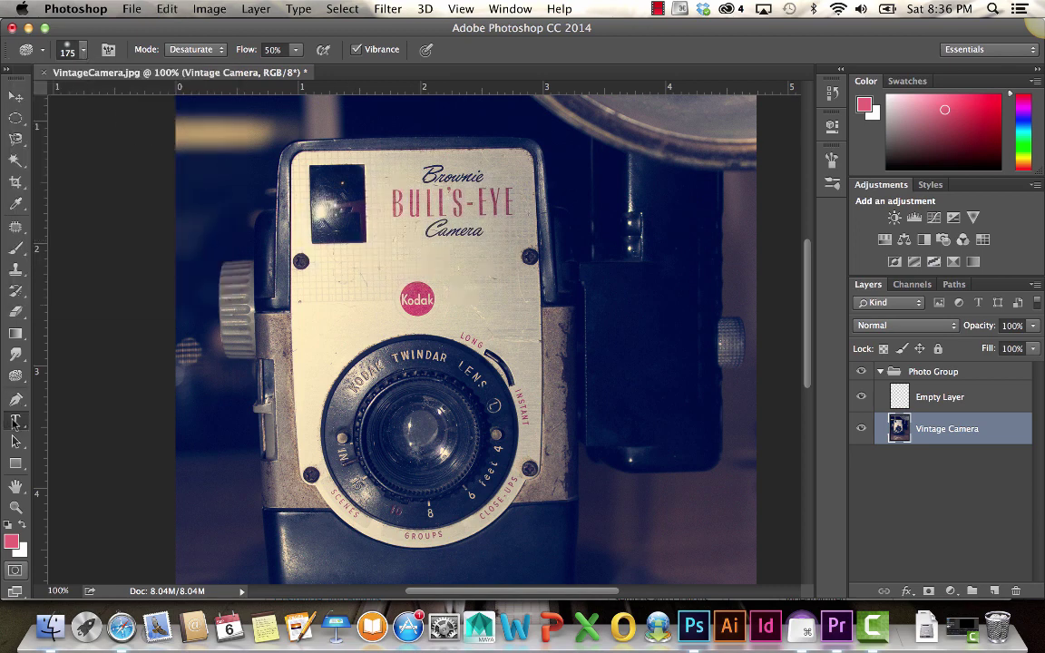
- Add a '<3 Photoshop' text box right of the camera's top on Empty Layer and commit it
left_click(16, 420)
left_click(907, 397)
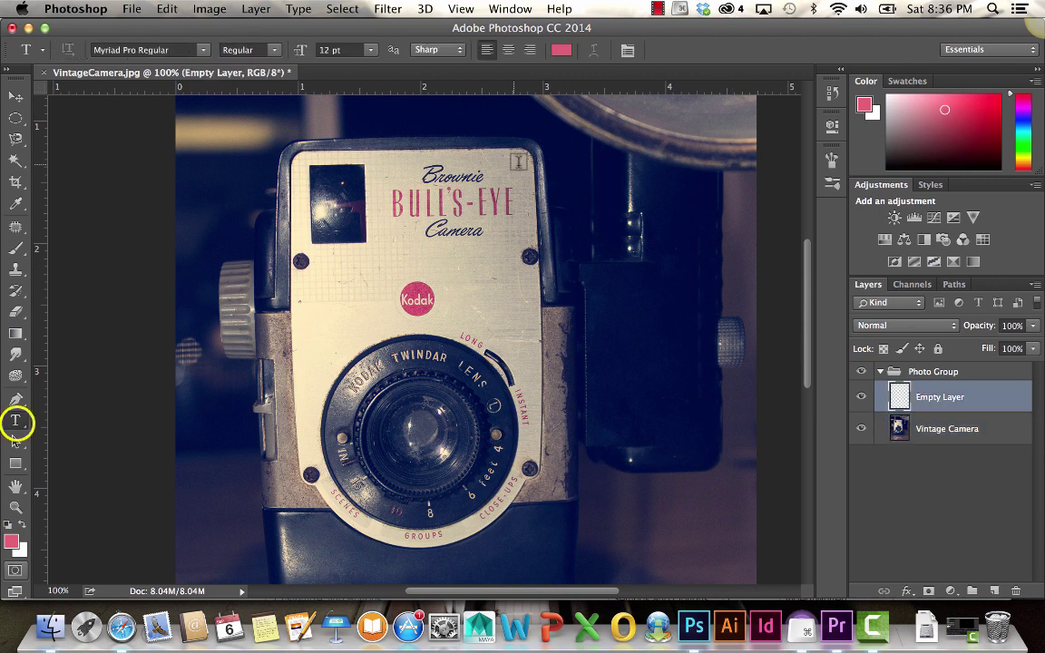
left_click_drag(554, 179, 730, 295)
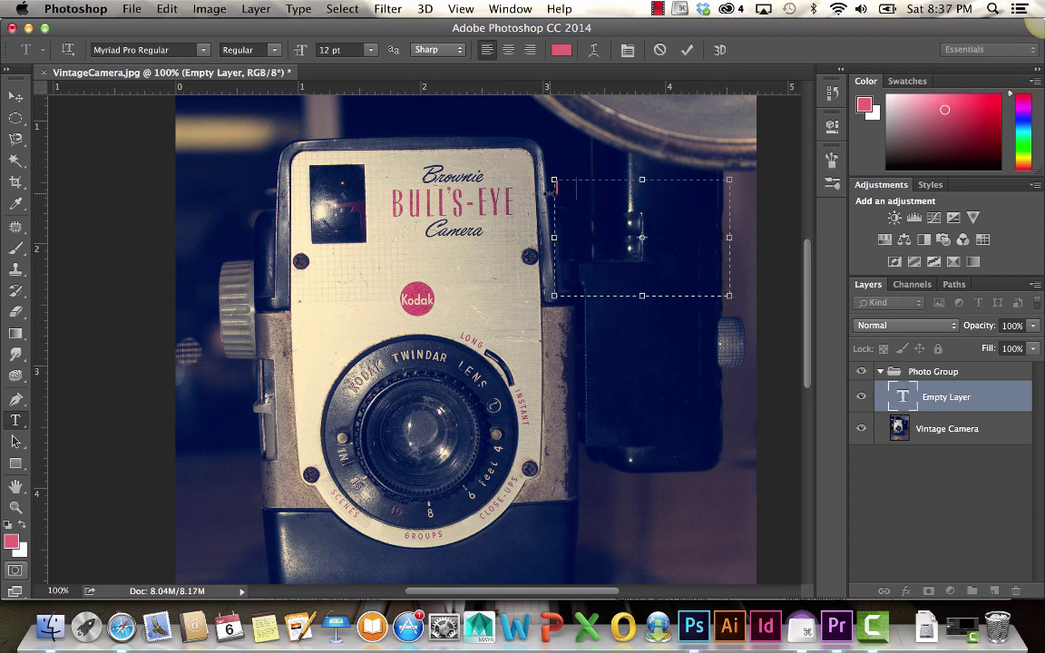
type("<3 Photoshop!")
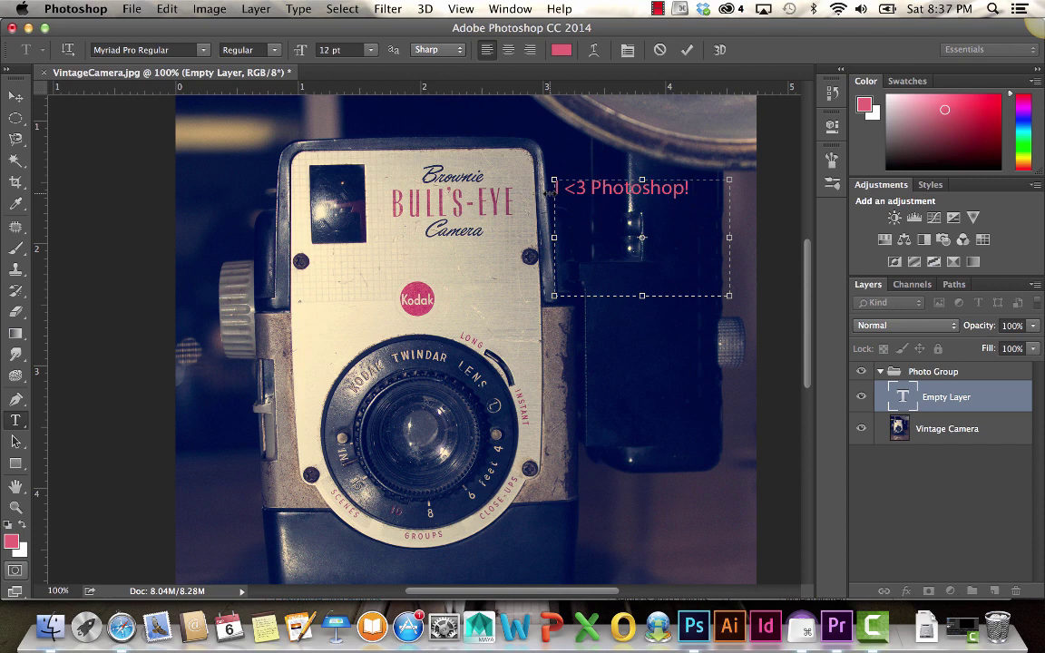
left_click(16, 96)
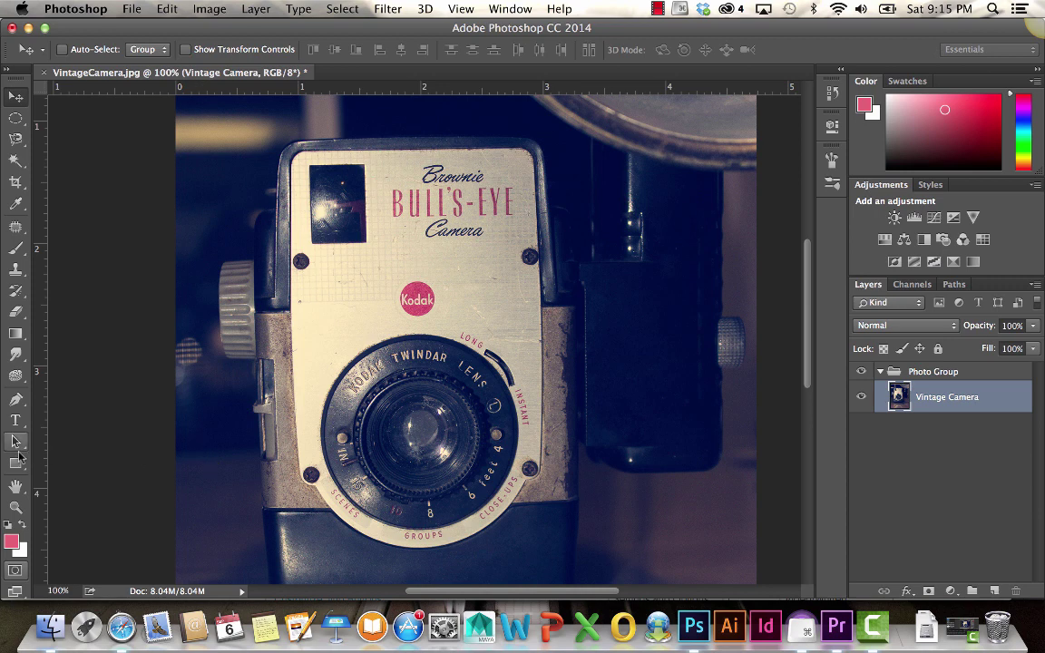
left_click(16, 464)
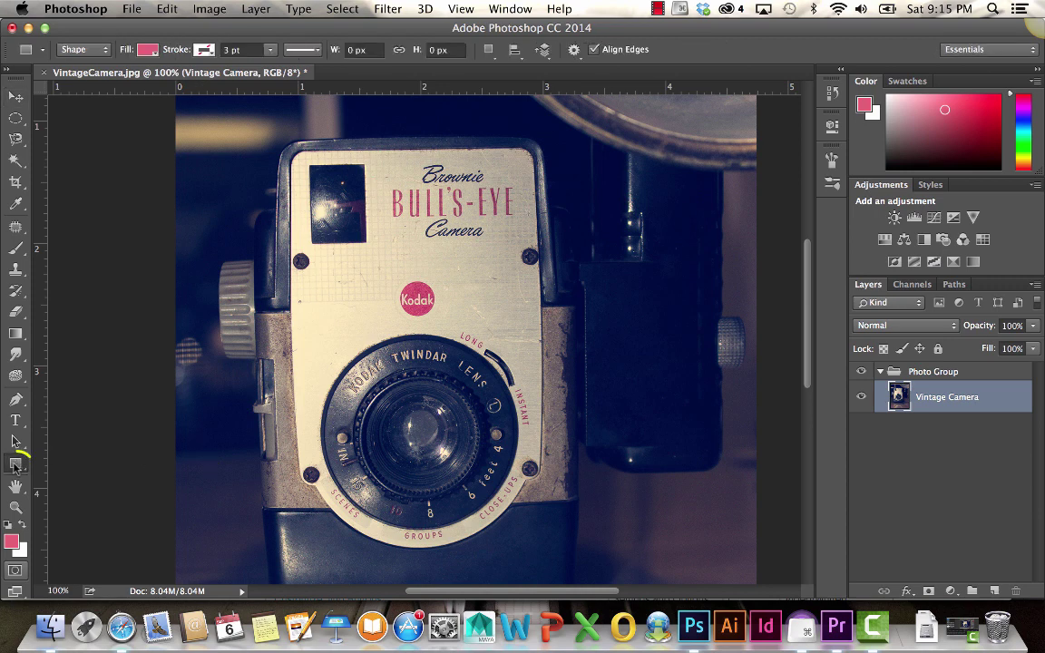
left_click(14, 463)
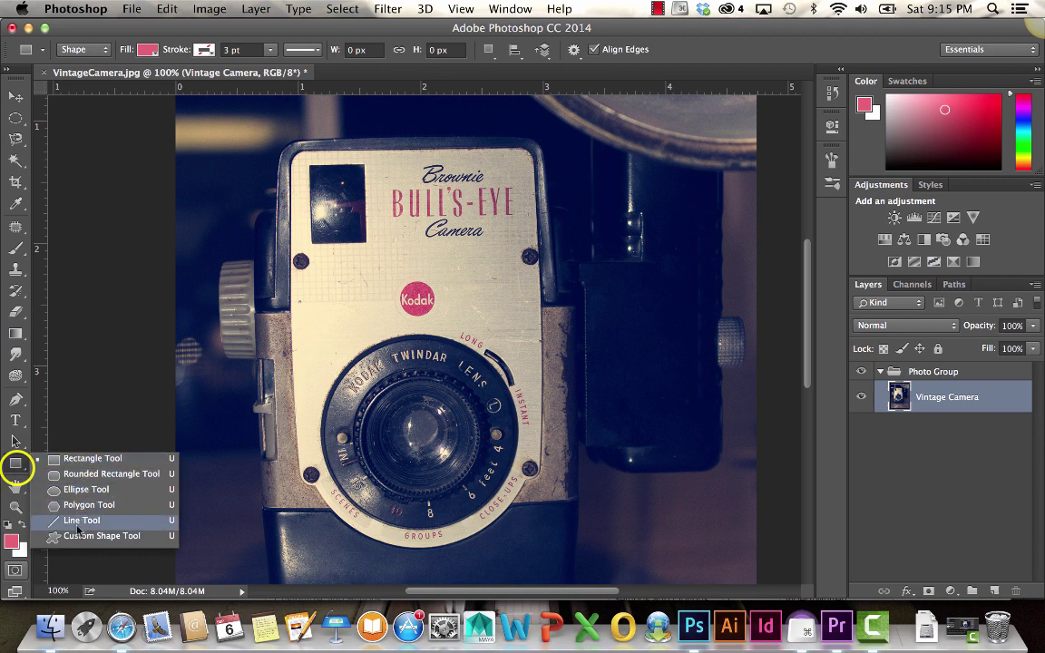
left_click(71, 459)
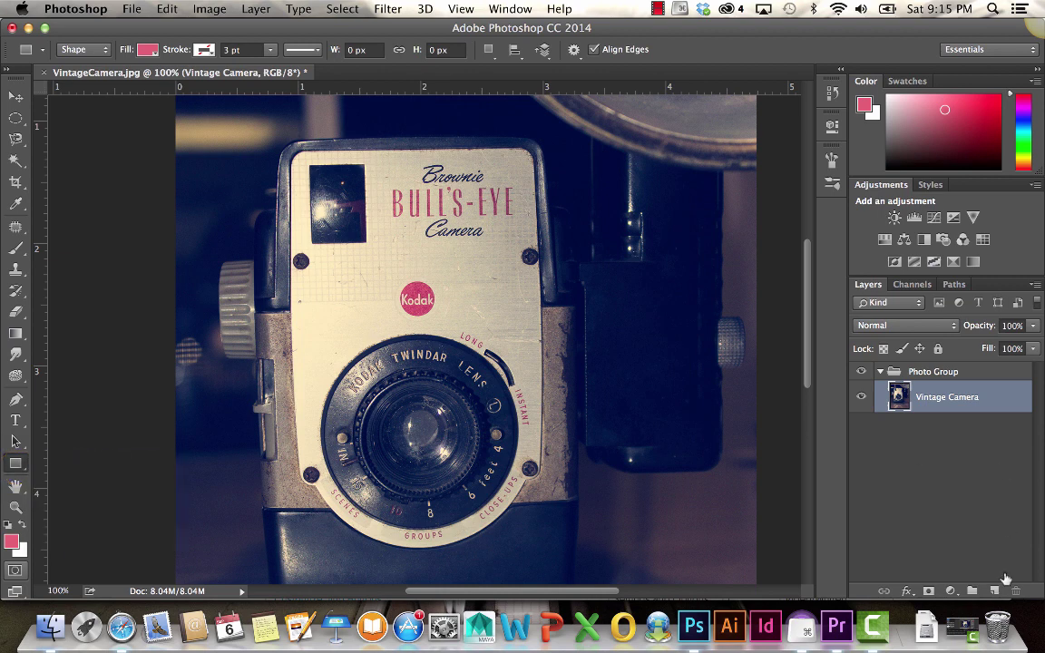
key("alt+shift+super+n")
left_click_drag(324, 207, 454, 320)
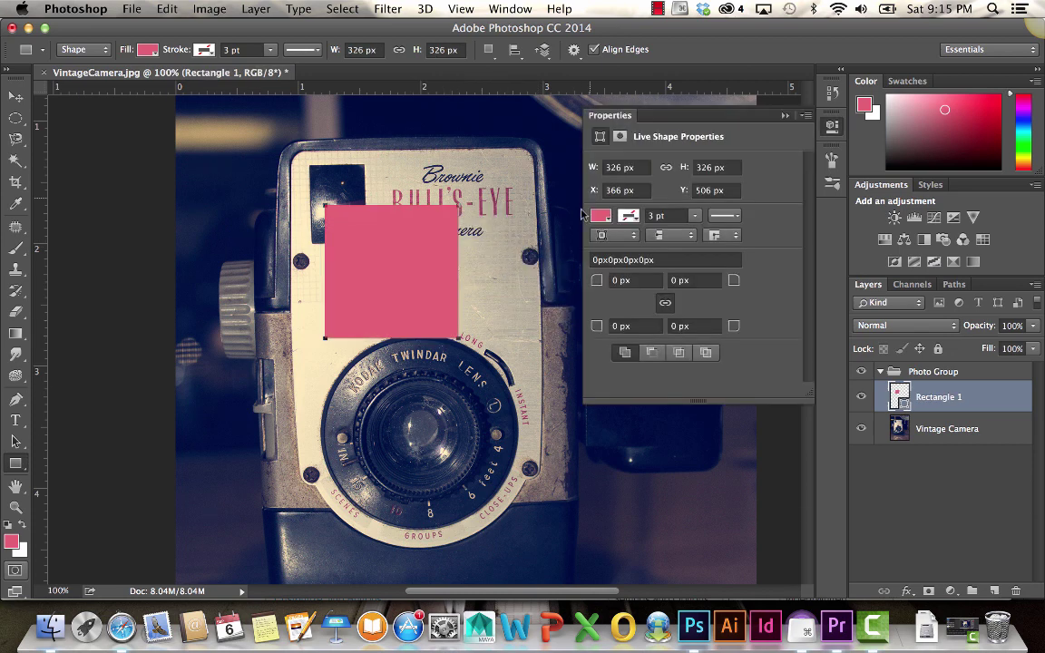
left_click(636, 221)
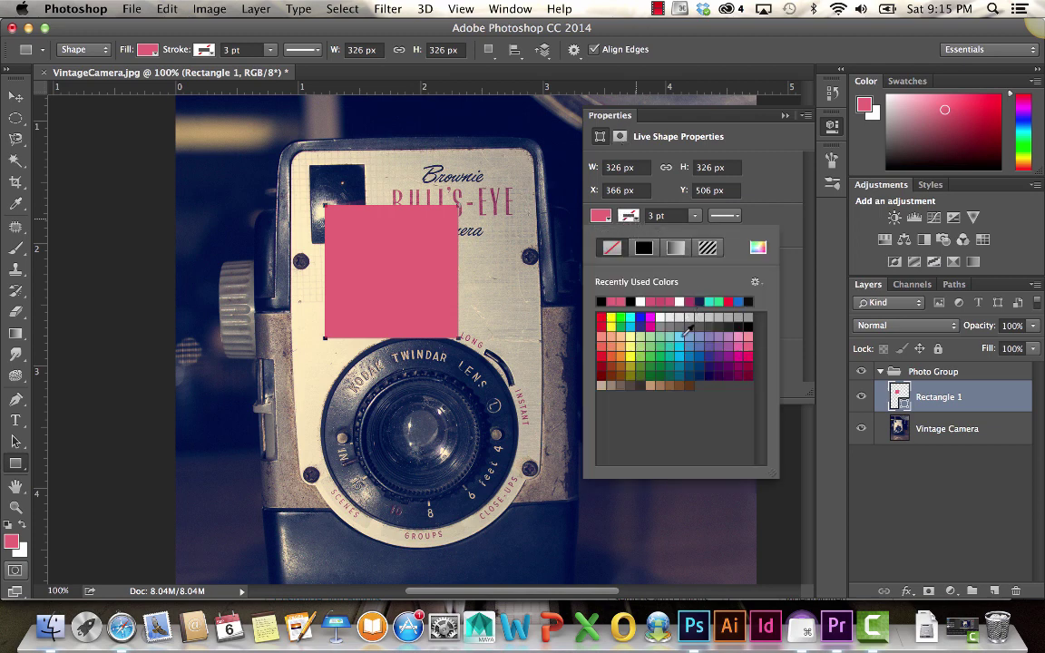
left_click(678, 337)
left_click(695, 215)
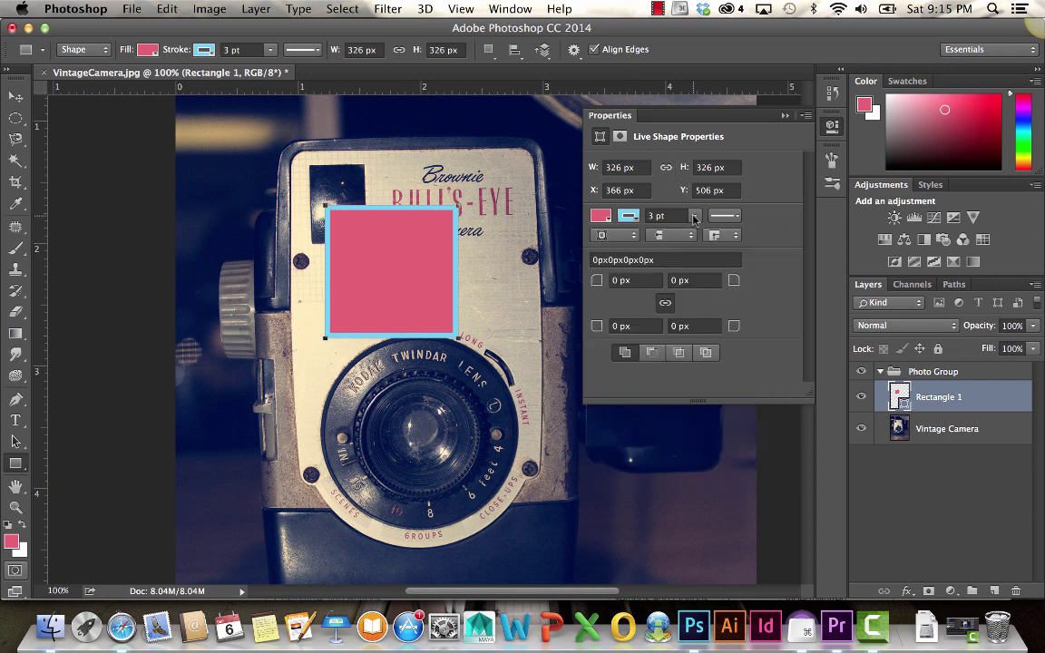
mouse_move(676, 232)
left_mouse_down()
mouse_move(728, 234)
mouse_move(701, 235)
left_mouse_up()
left_click(601, 216)
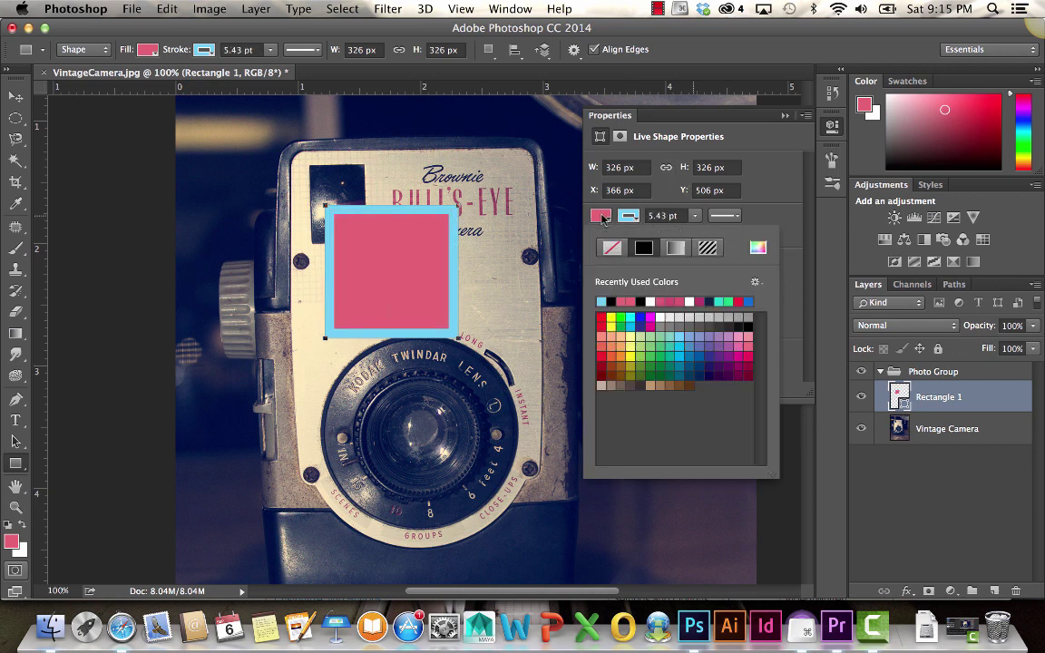
left_click(613, 247)
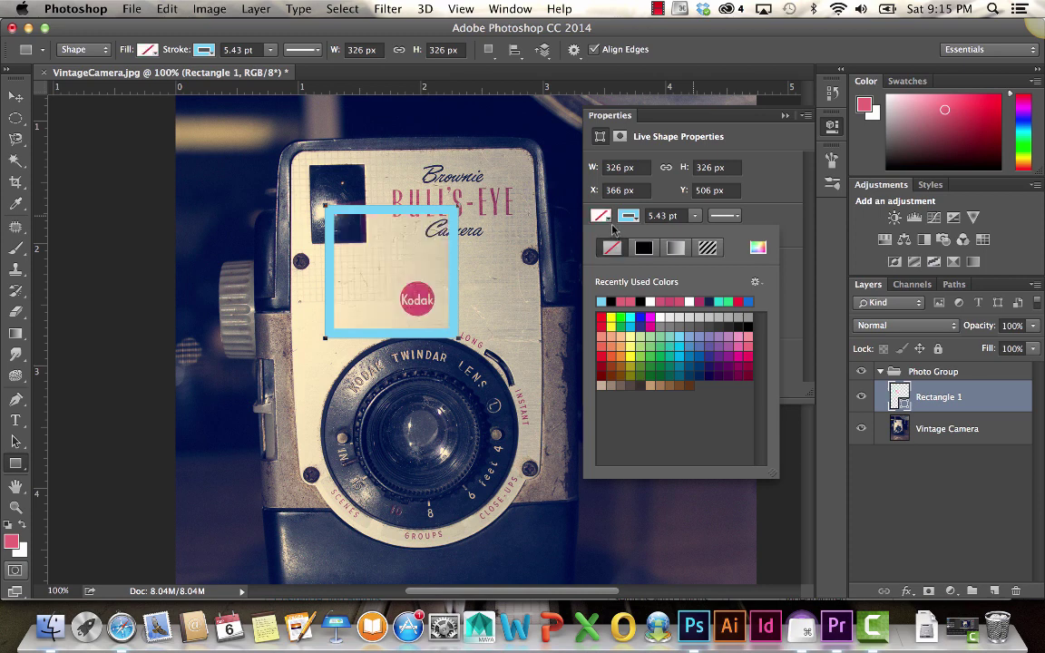
left_click(672, 346)
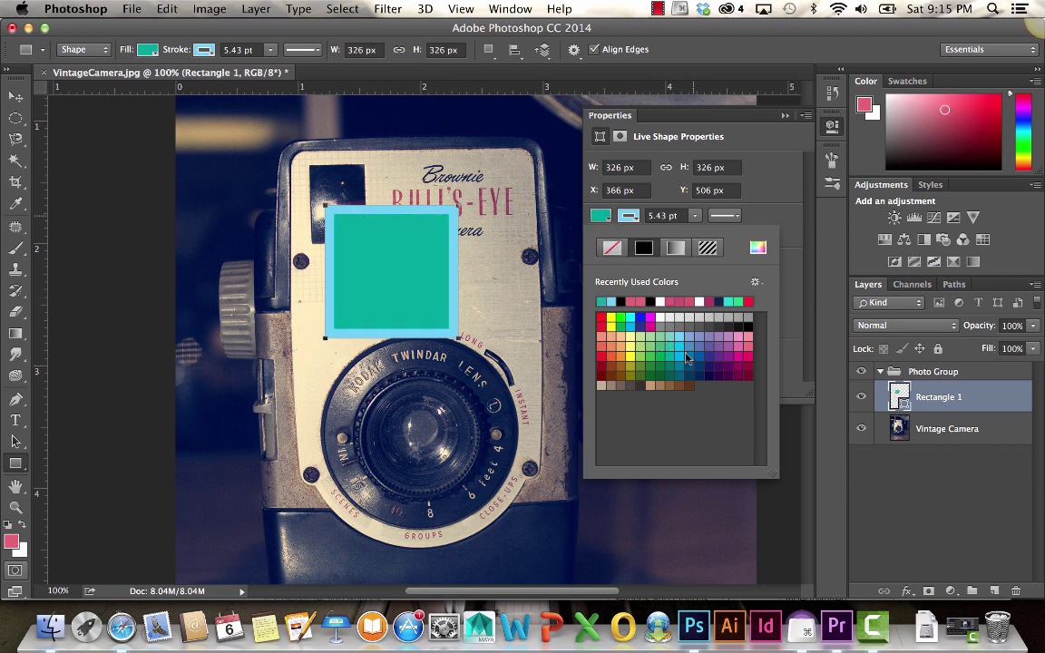
left_click_drag(939, 396, 1018, 590)
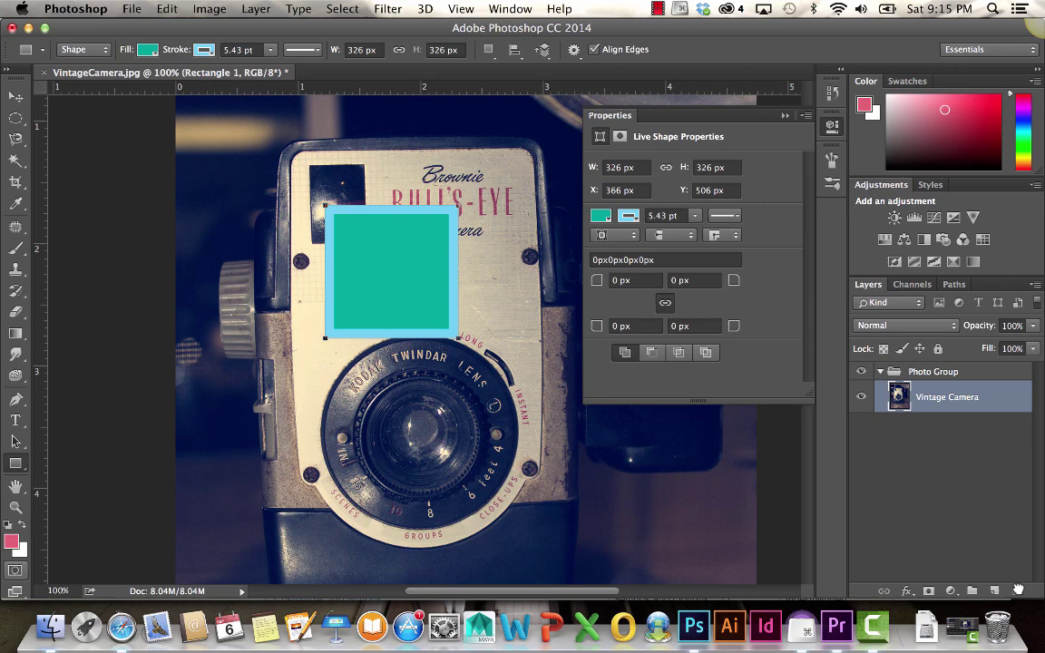
- Pan around the camera photo with the Hand tool
left_click(15, 487)
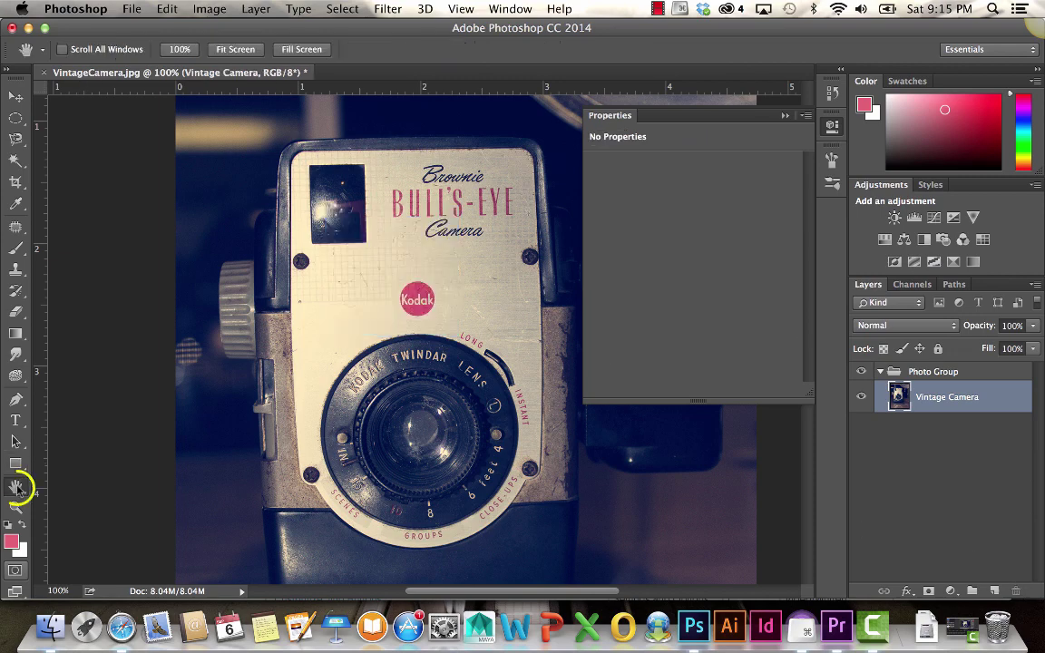
left_click_drag(249, 390, 245, 318)
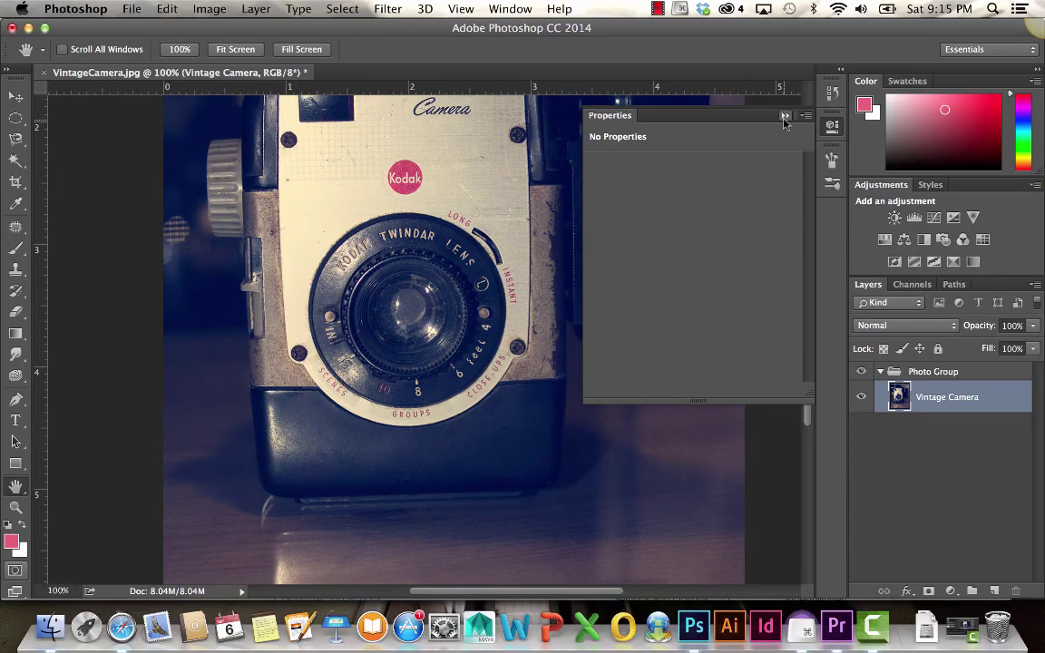
left_click(705, 107)
- Zoom in and out, then try the 100%, Fit Screen and Fill Screen views
key("z")
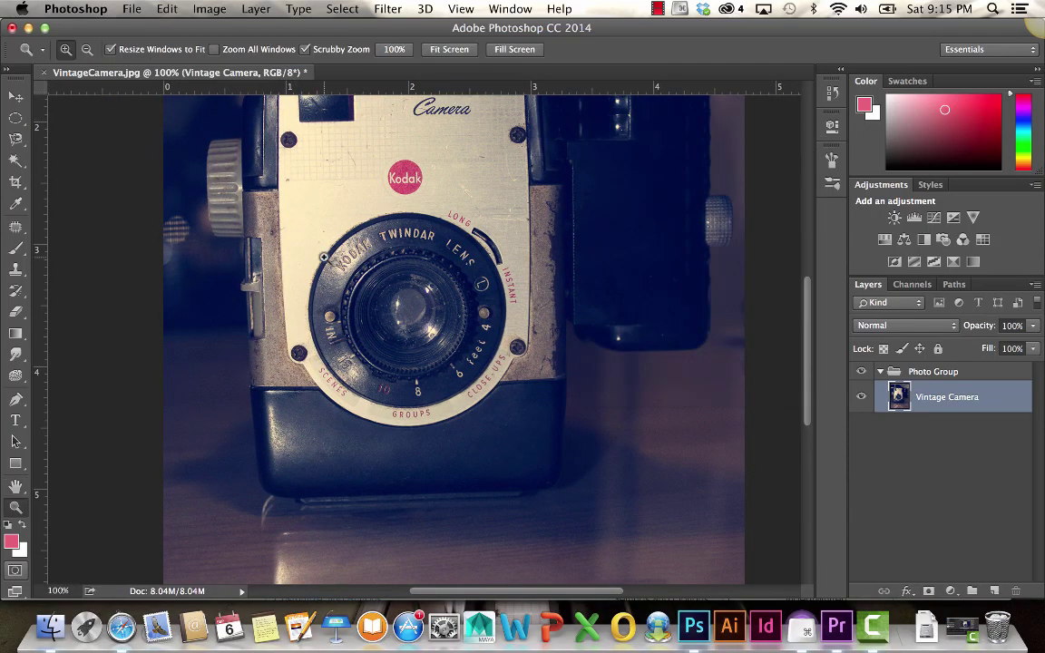
left_click(16, 509)
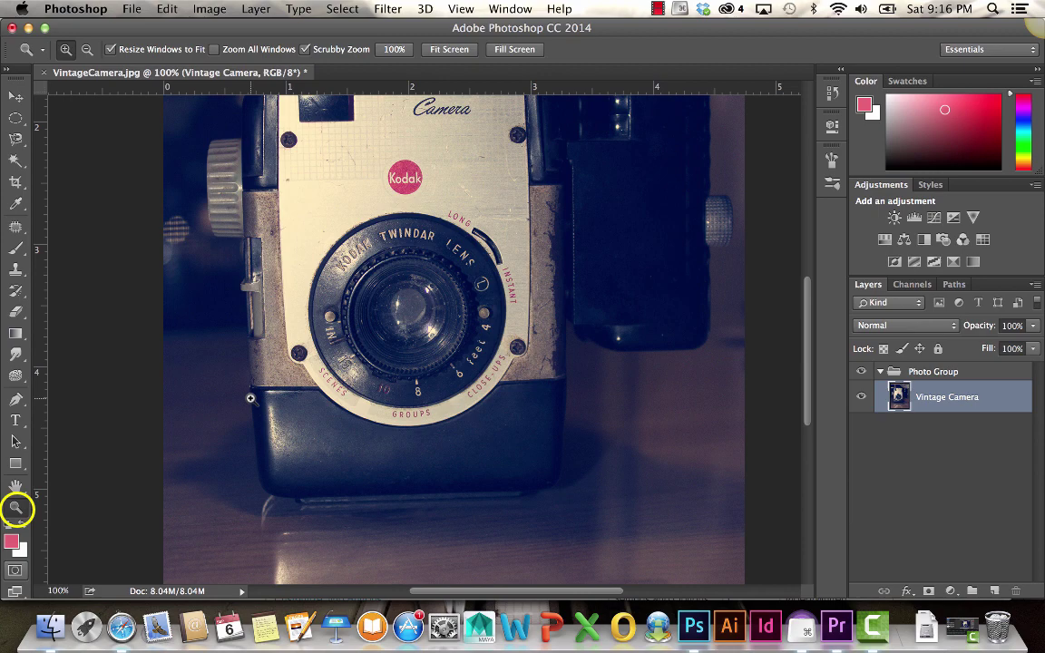
left_click(250, 398, "alt")
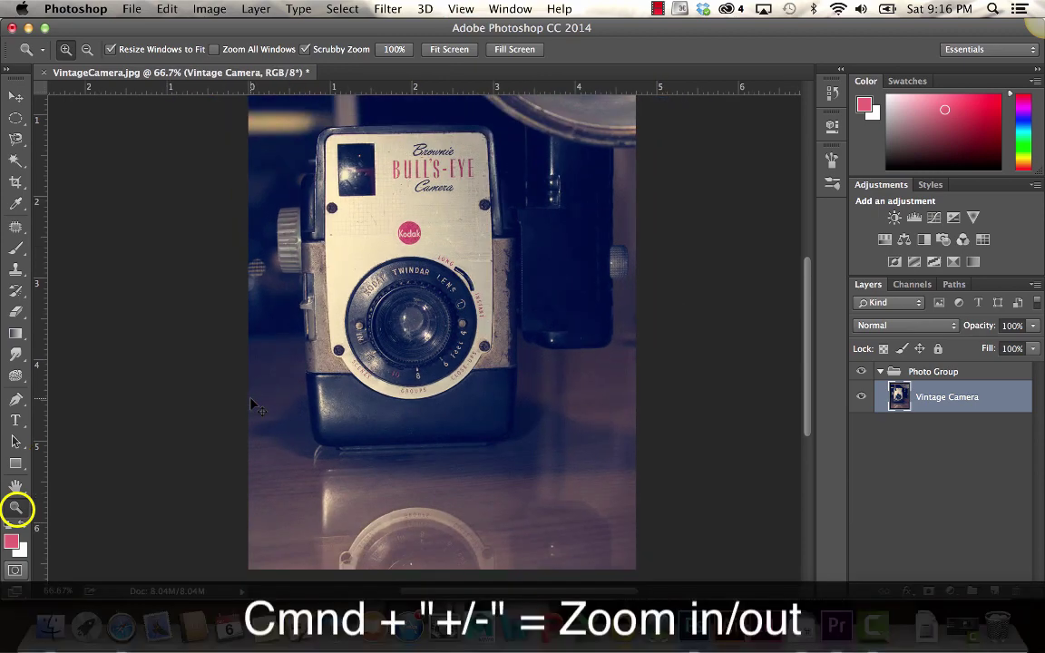
key("super+equal")
key("super+minus")
key("super+minus")
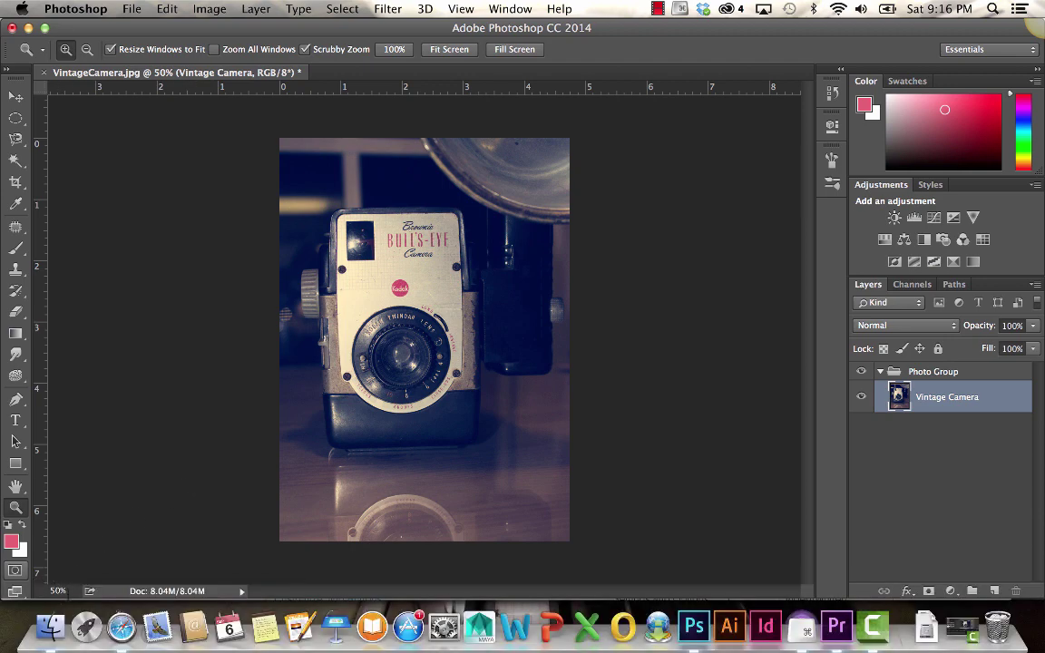
left_click(395, 49)
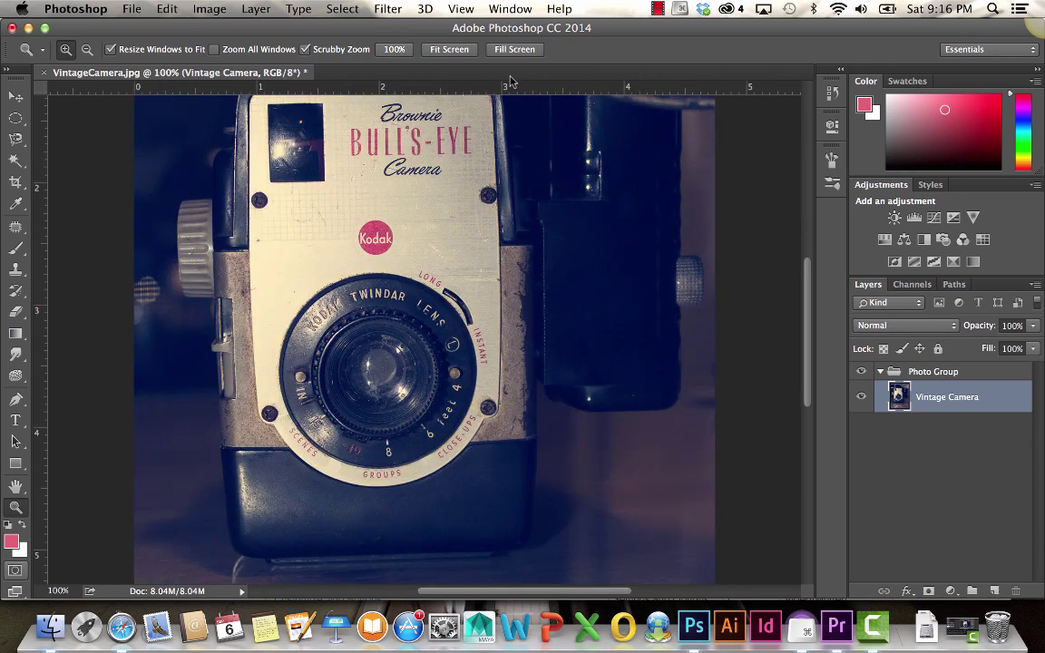
left_click(451, 49)
left_click(512, 49)
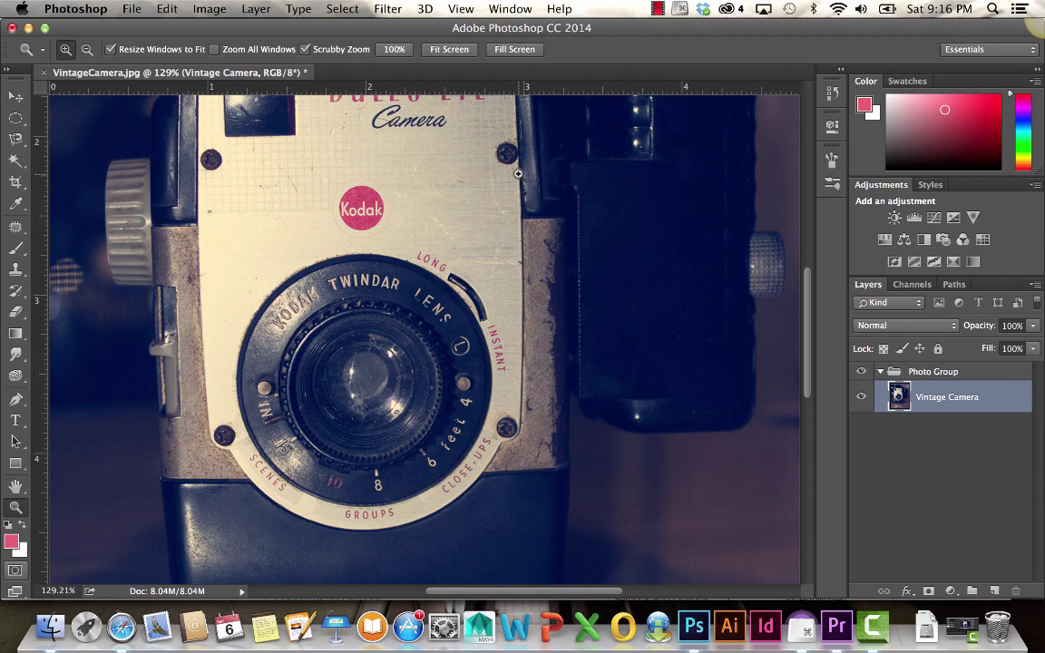
key("super+minus")
key("super+minus")
key("super+minus")
- Pick deep red b10c22 as the foreground colour, swapping twice to keep white as background
left_click(12, 547)
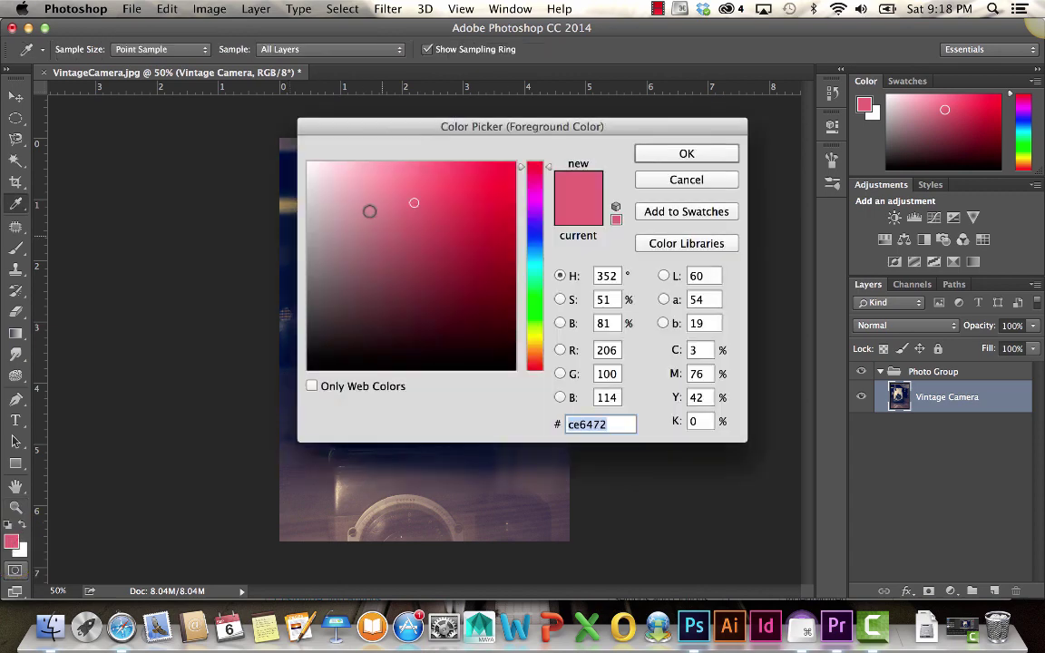
left_click_drag(408, 236, 426, 194)
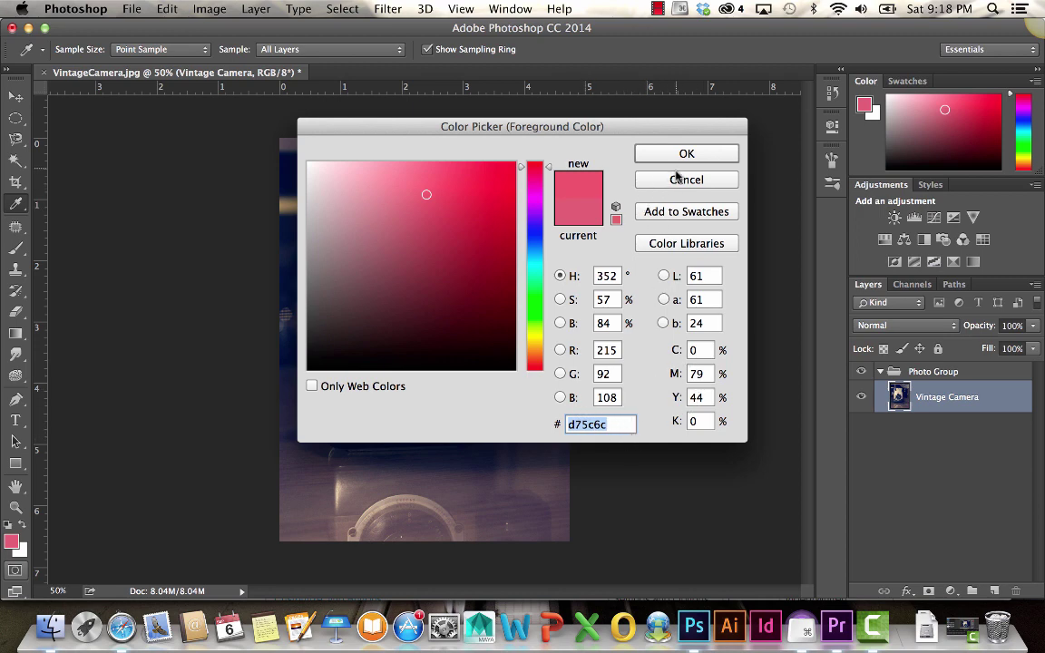
left_click_drag(495, 192, 501, 225)
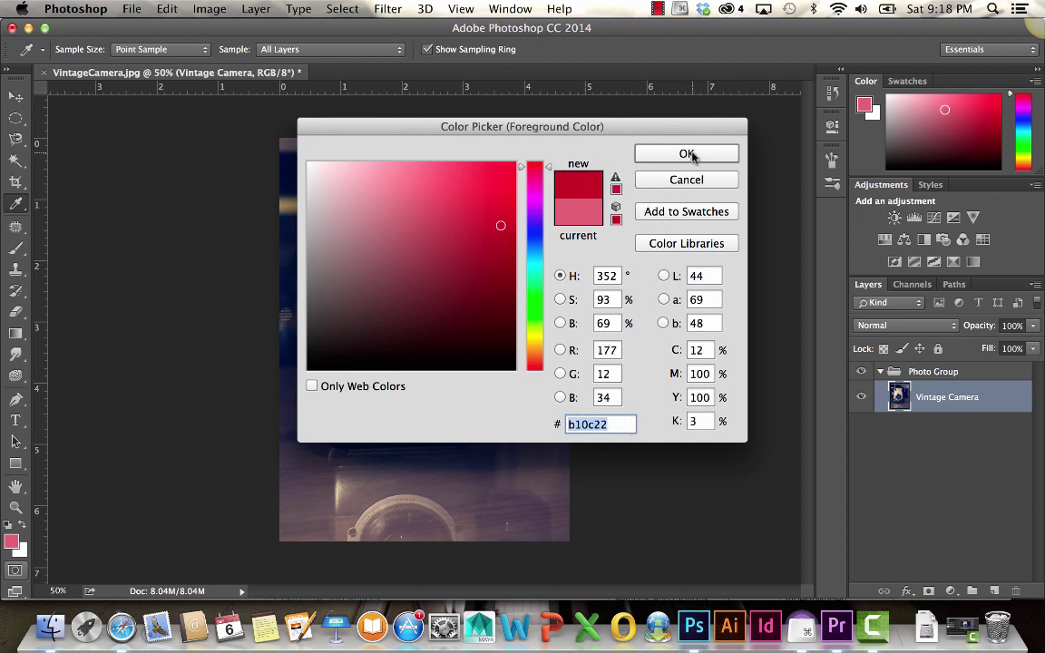
left_click(690, 154)
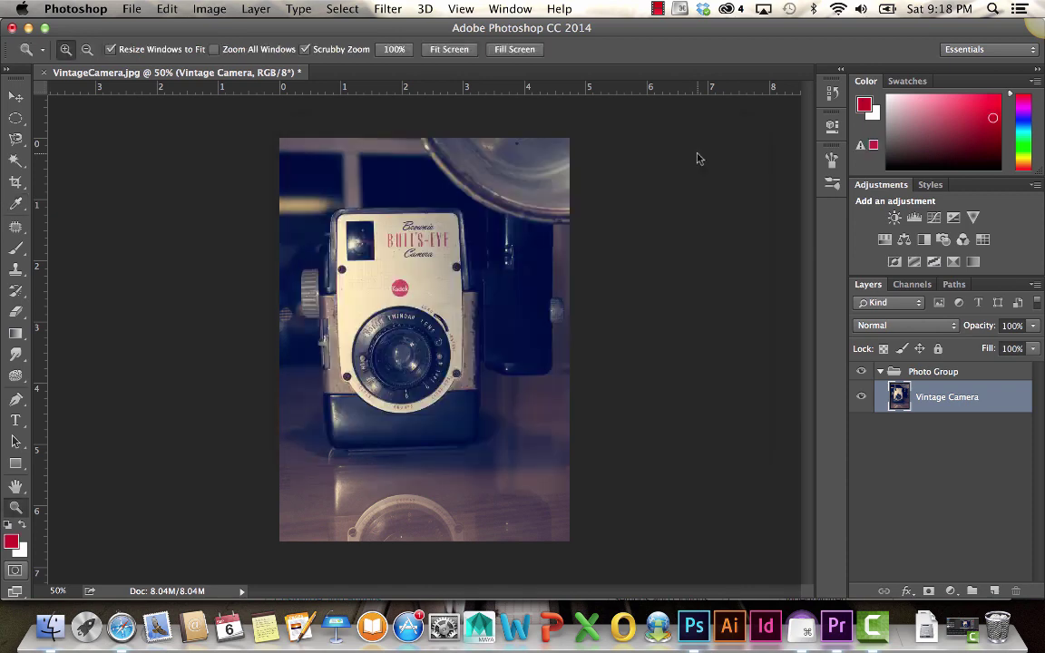
left_click(22, 527)
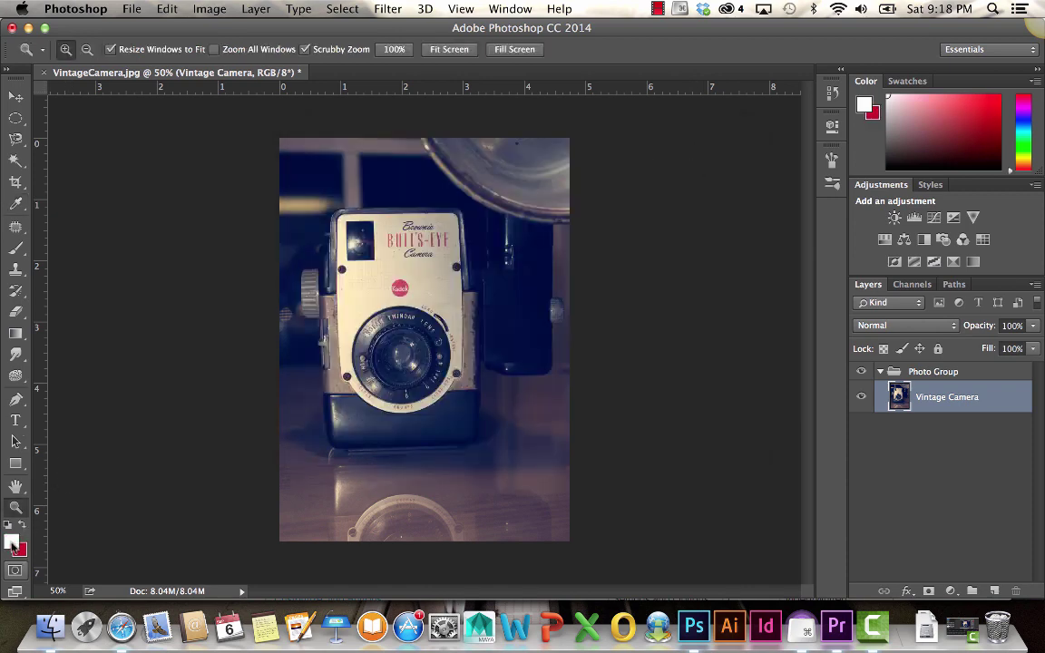
left_click(22, 527)
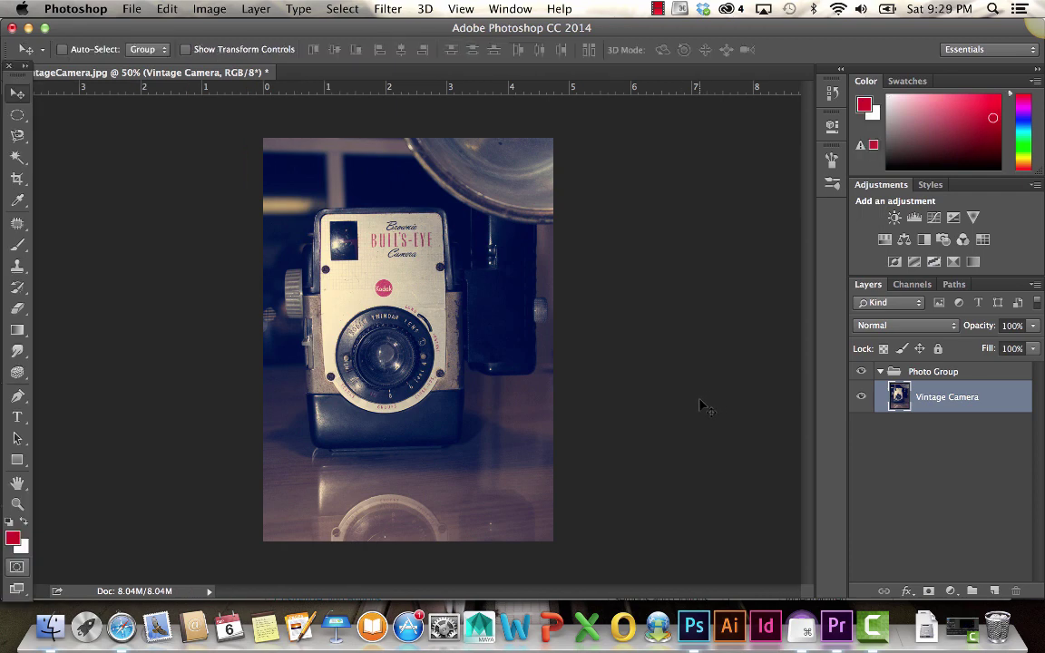
left_click(861, 396)
left_click(860, 401)
left_click(860, 401)
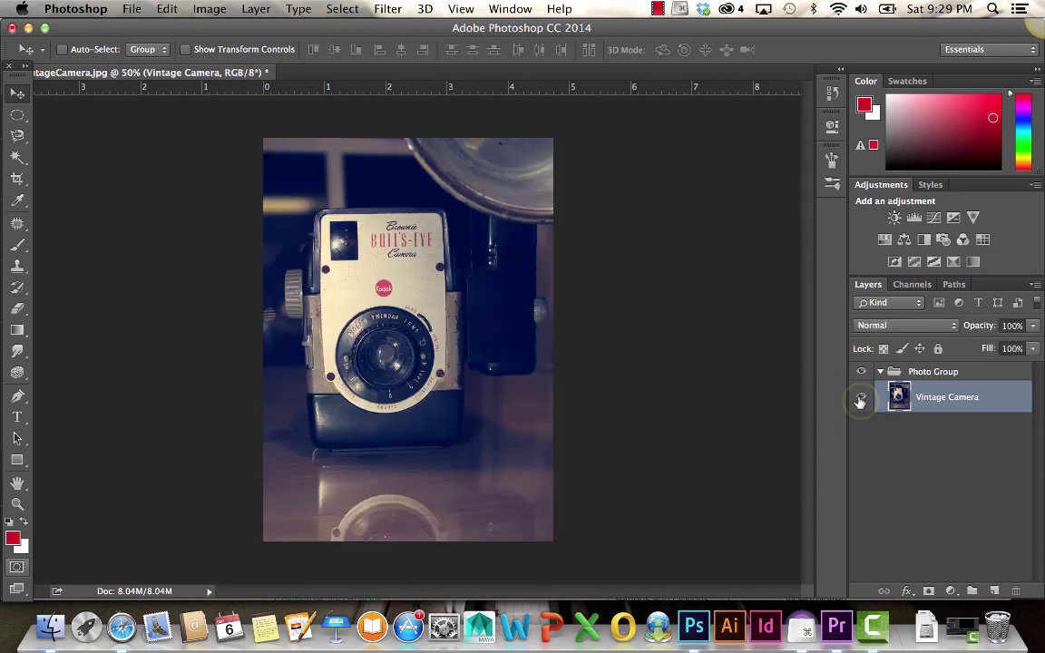